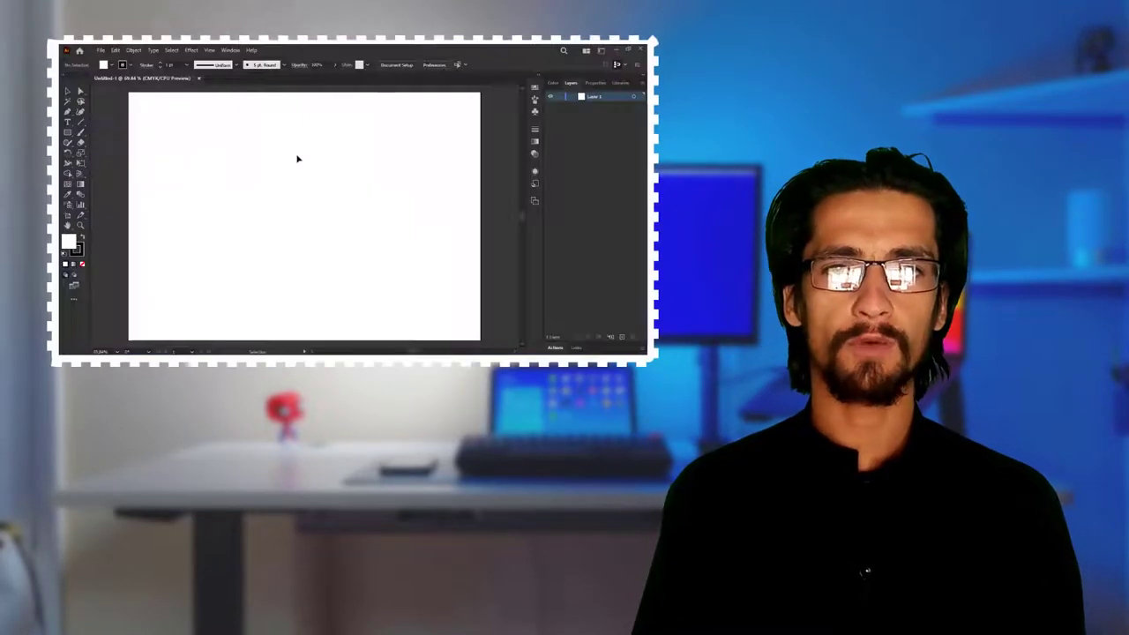
Draw a rectangle on the artboard and move it up and to the right
{"action": "key", "text": "m"}
{"action": "left_click_drag", "start_coordinate": [165, 150], "coordinate": [227, 207]}
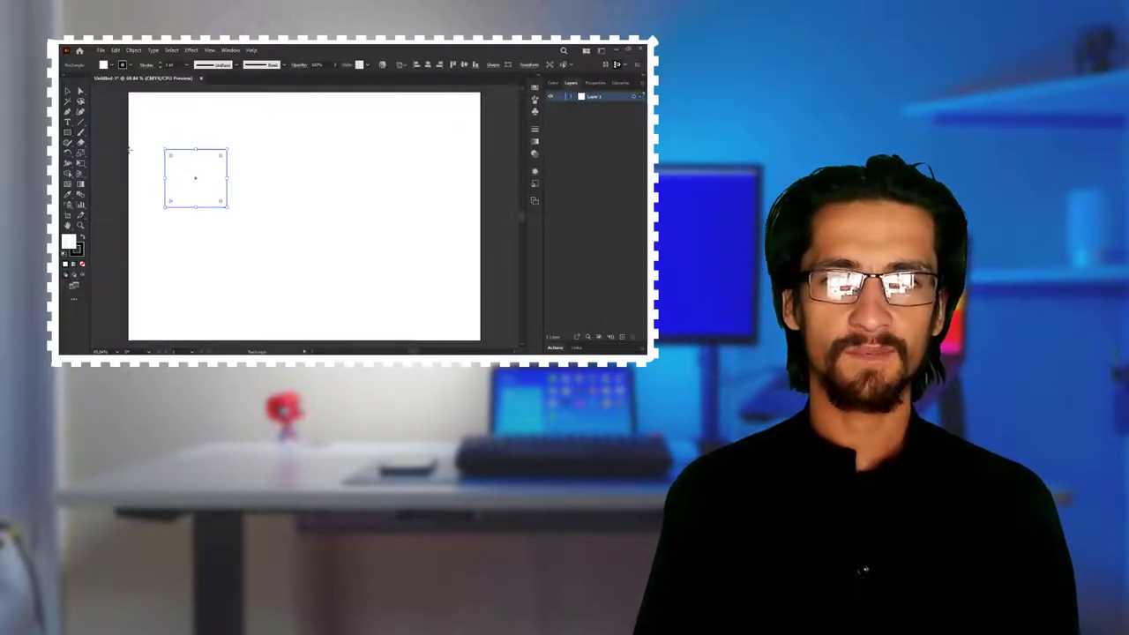
{"action": "left_click", "coordinate": [67, 91]}
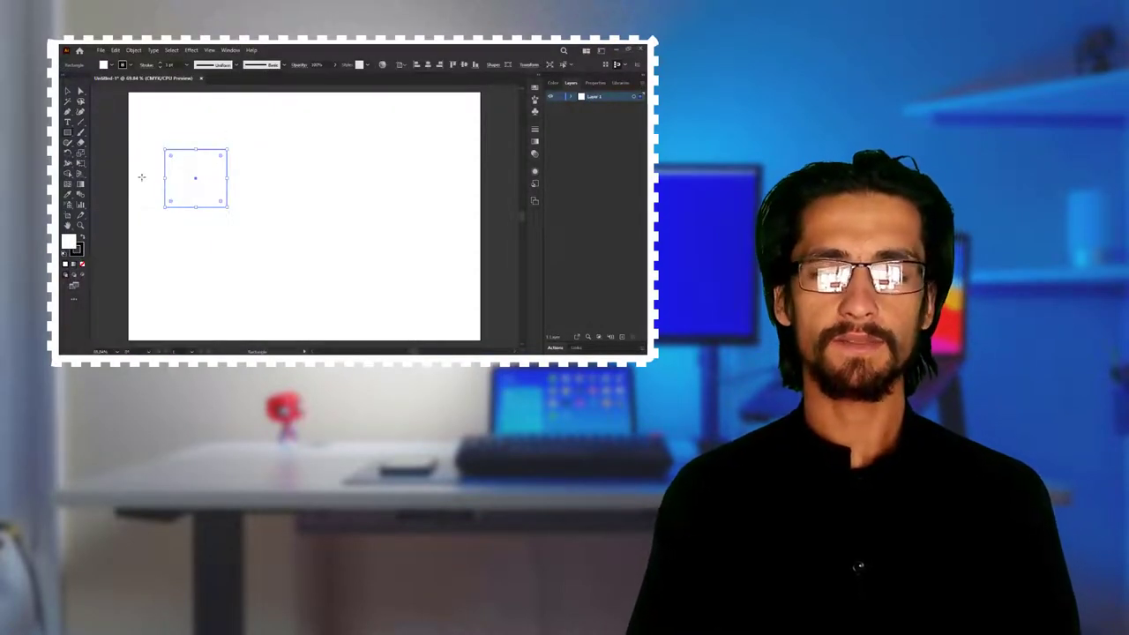
{"action": "left_click_drag", "start_coordinate": [162, 177], "coordinate": [247, 156]}
Fill the rectangle with solid yellow
{"action": "left_click", "coordinate": [262, 156]}
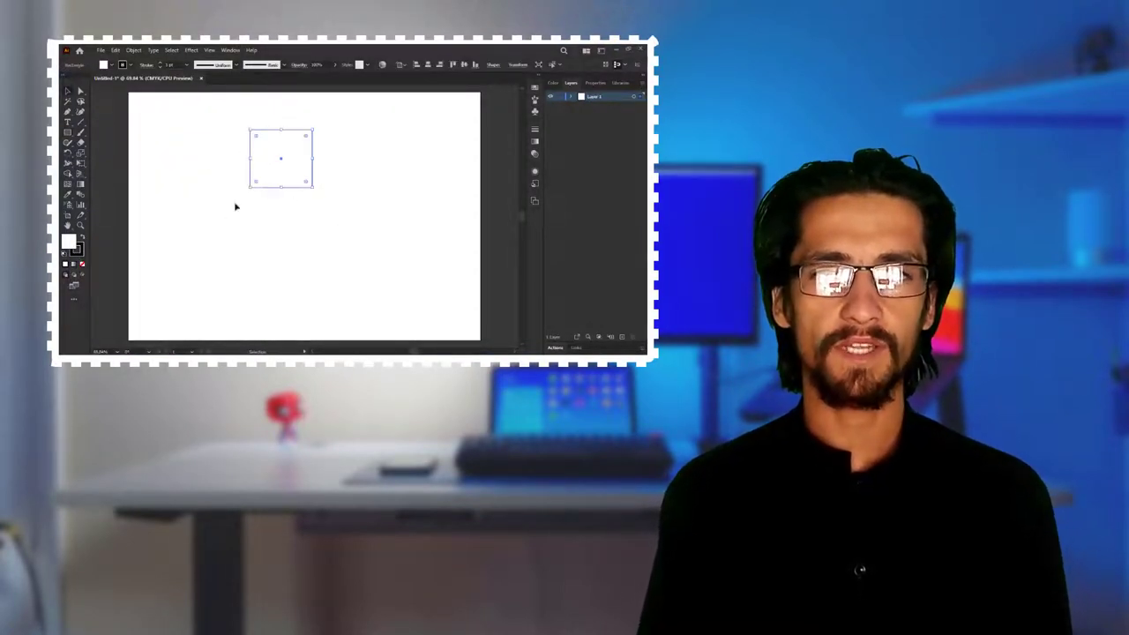
{"action": "left_click", "coordinate": [111, 65]}
{"action": "left_click", "coordinate": [73, 109]}
{"action": "left_click", "coordinate": [94, 82]}
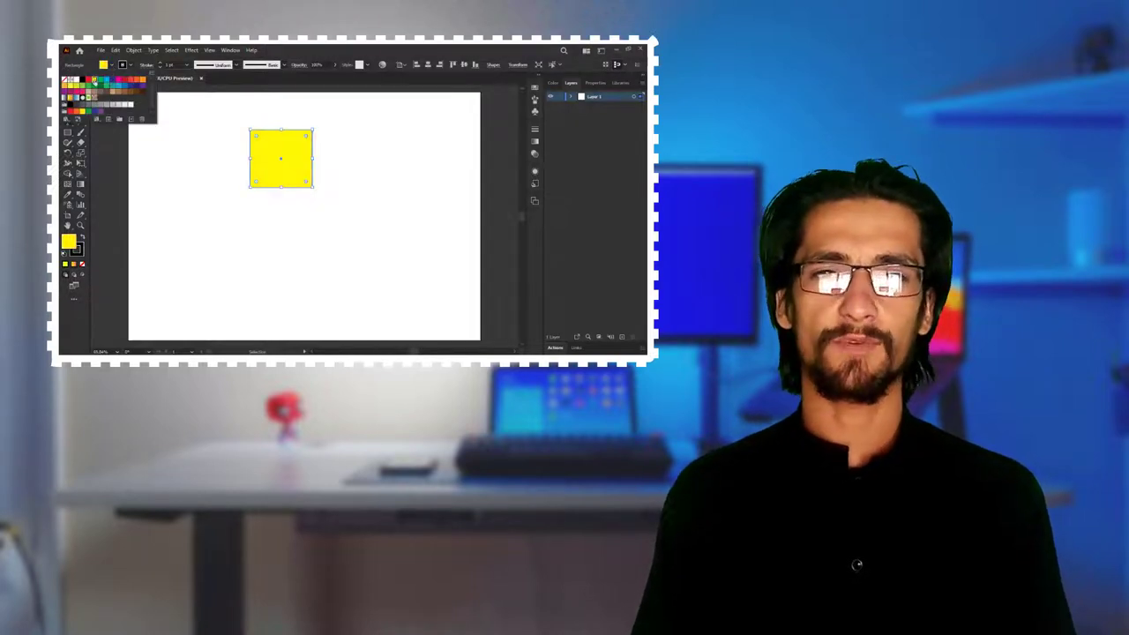
{"action": "left_click", "coordinate": [268, 182]}
Set the fill colour to 000000 in the Color Picker
{"action": "left_click", "coordinate": [110, 66]}
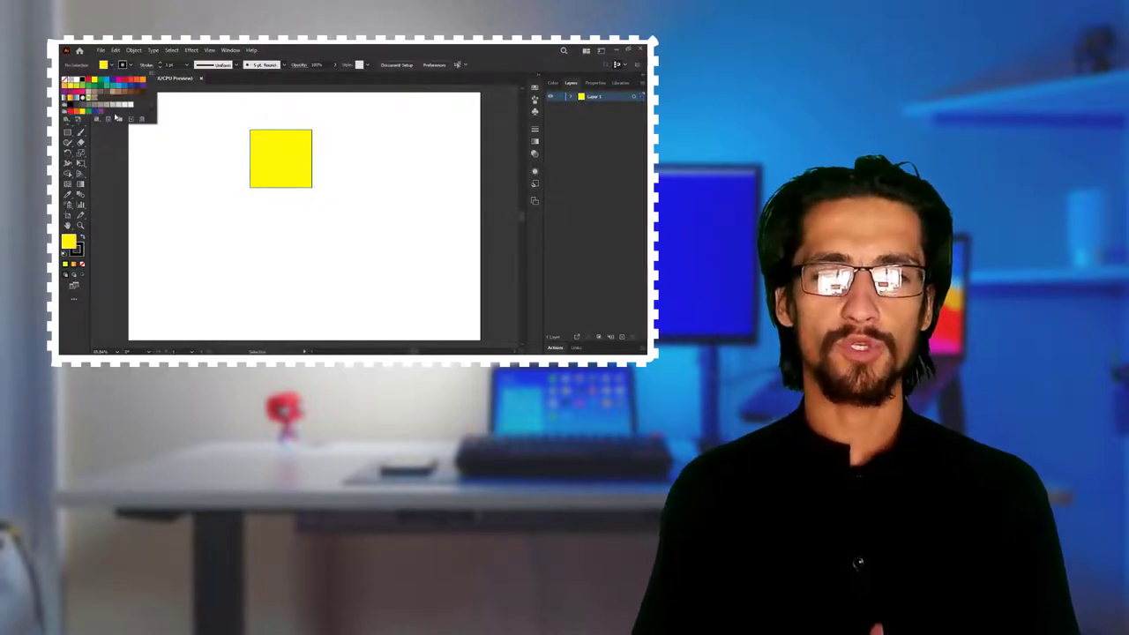
{"action": "double_click", "coordinate": [69, 240]}
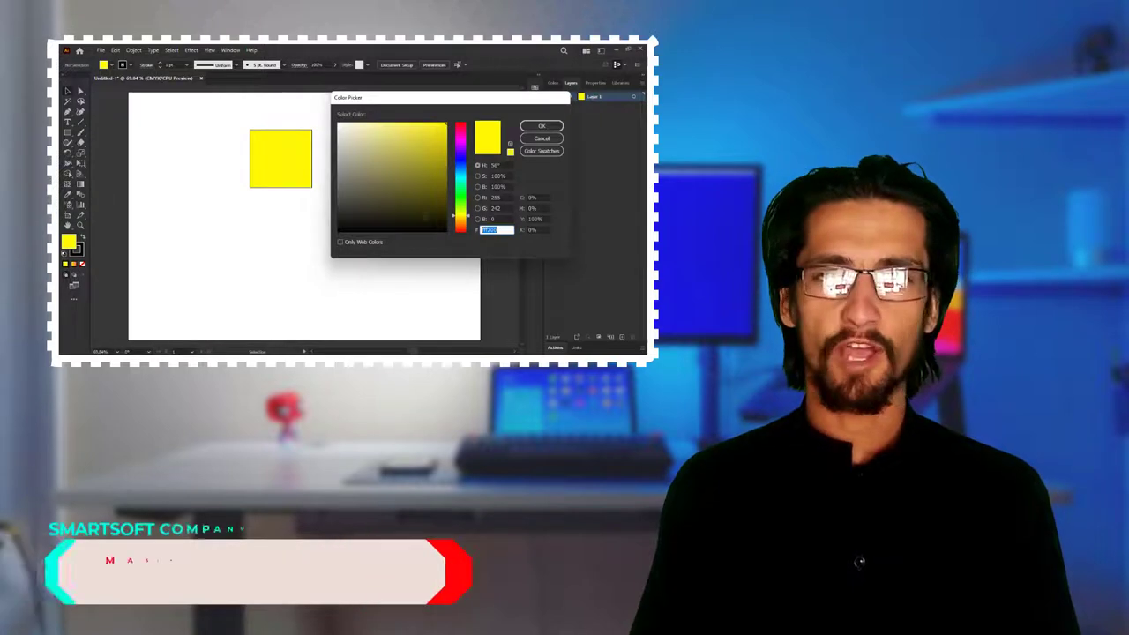
{"action": "mouse_move", "coordinate": [460, 216]}
{"action": "left_mouse_down"}
{"action": "mouse_move", "coordinate": [461, 148]}
{"action": "mouse_move", "coordinate": [461, 216]}
{"action": "left_mouse_up"}
{"action": "type", "text": "000000"}
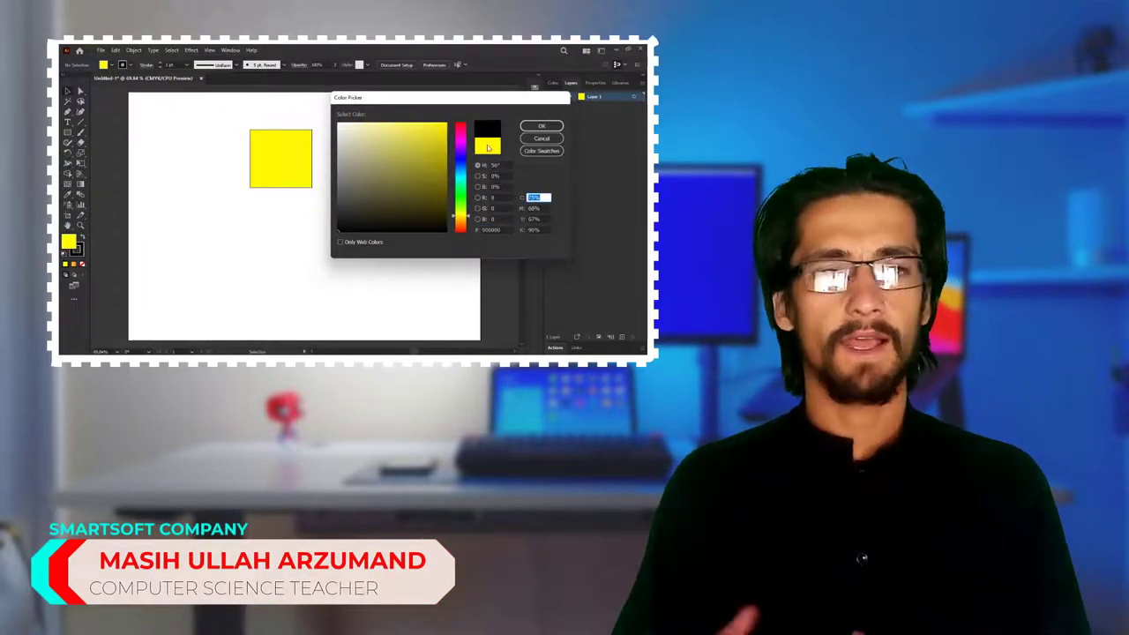
{"action": "key", "text": "Tab"}
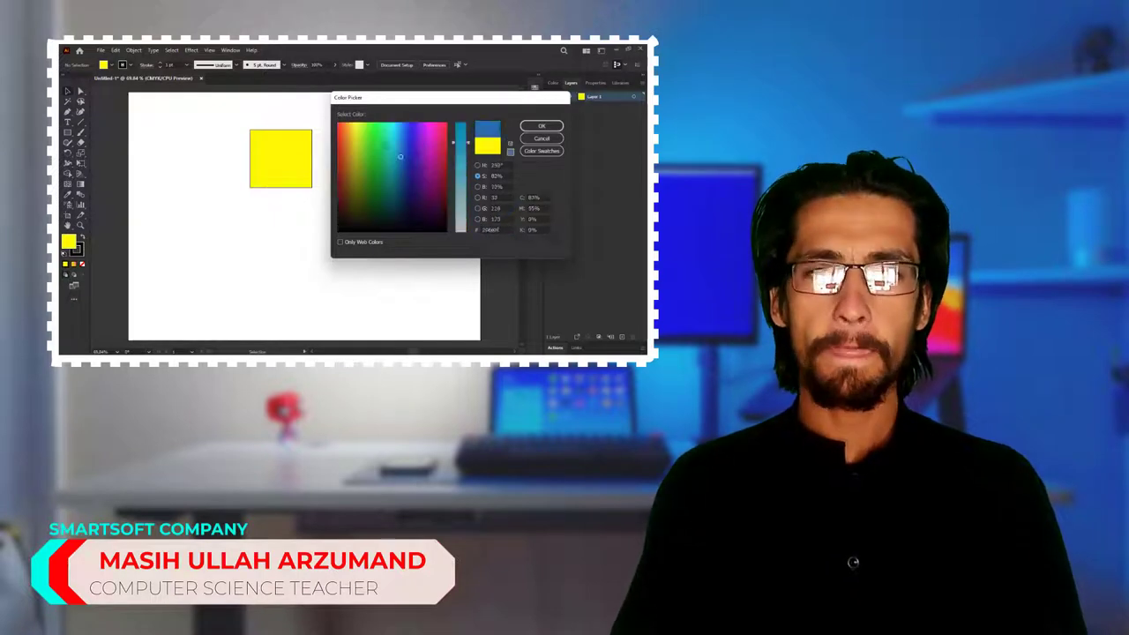
Give the purple square a thick stroke, move it upper-left, and swap fill and stroke
{"action": "left_click", "coordinate": [283, 164]}
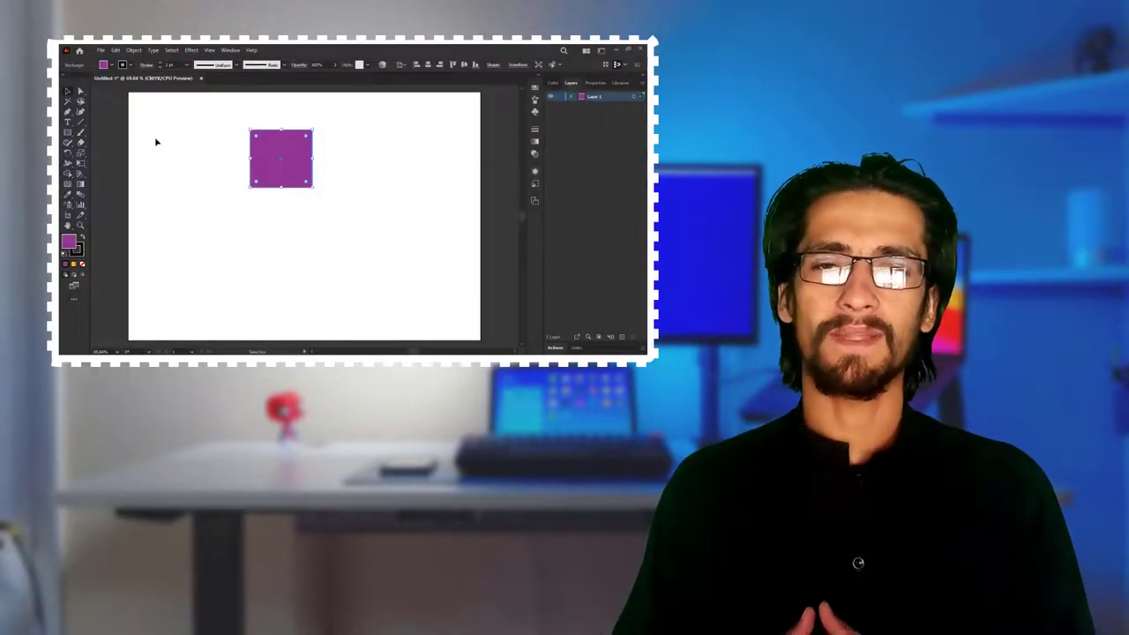
{"action": "left_click", "coordinate": [173, 65]}
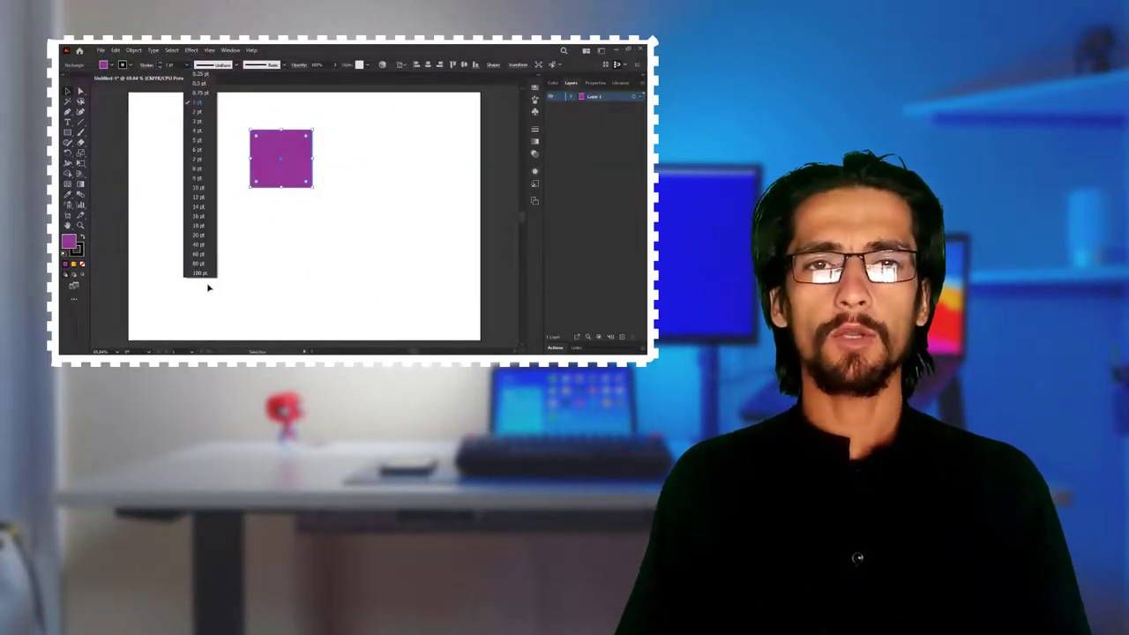
{"action": "left_click", "coordinate": [199, 187]}
{"action": "mouse_move", "coordinate": [242, 181]}
{"action": "left_mouse_down"}
{"action": "mouse_move", "coordinate": [144, 167]}
{"action": "mouse_move", "coordinate": [174, 131]}
{"action": "left_mouse_up"}
{"action": "left_click", "coordinate": [82, 237]}
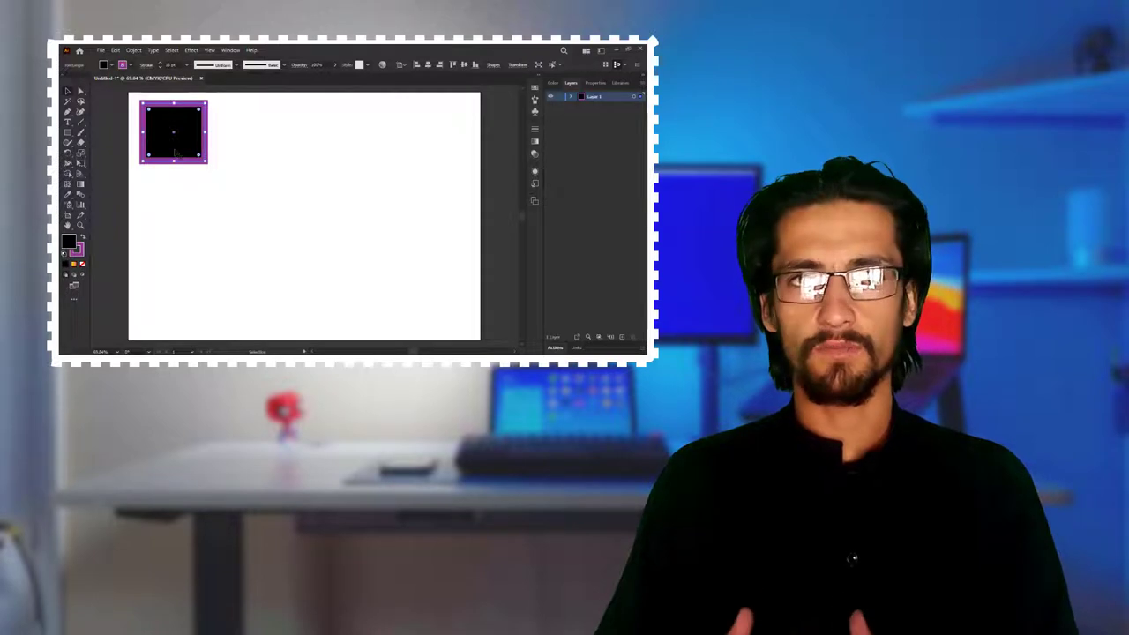
Remove the square's stroke and give it a yellow-to-red gradient fill
{"action": "left_click", "coordinate": [103, 65]}
{"action": "left_click", "coordinate": [65, 80]}
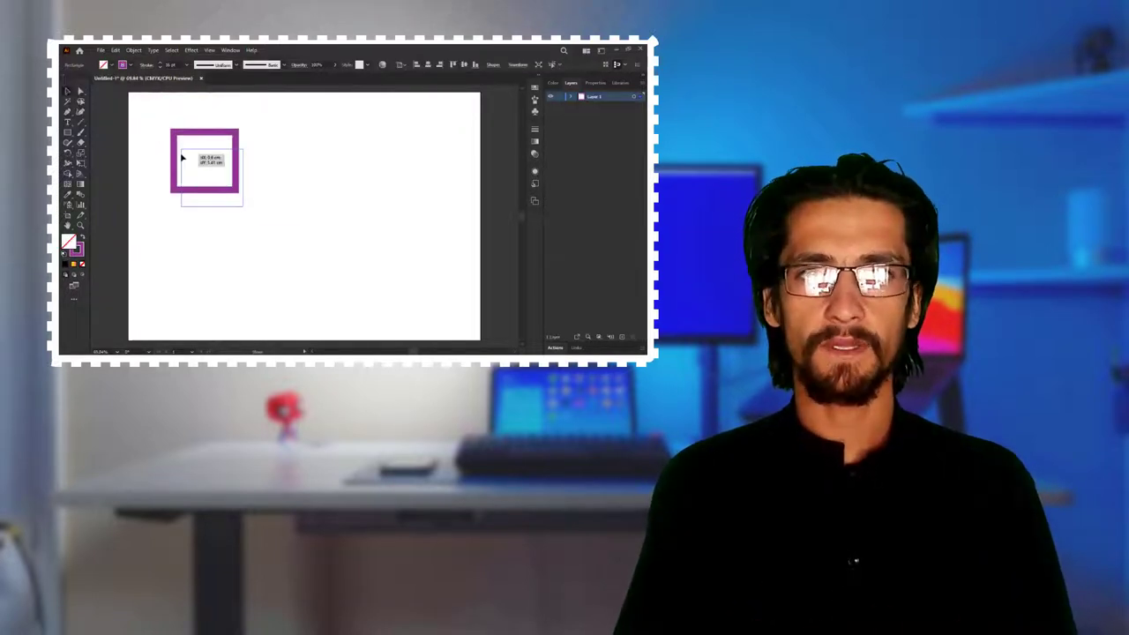
{"action": "key", "text": "ctrl+z"}
{"action": "key", "text": "slash"}
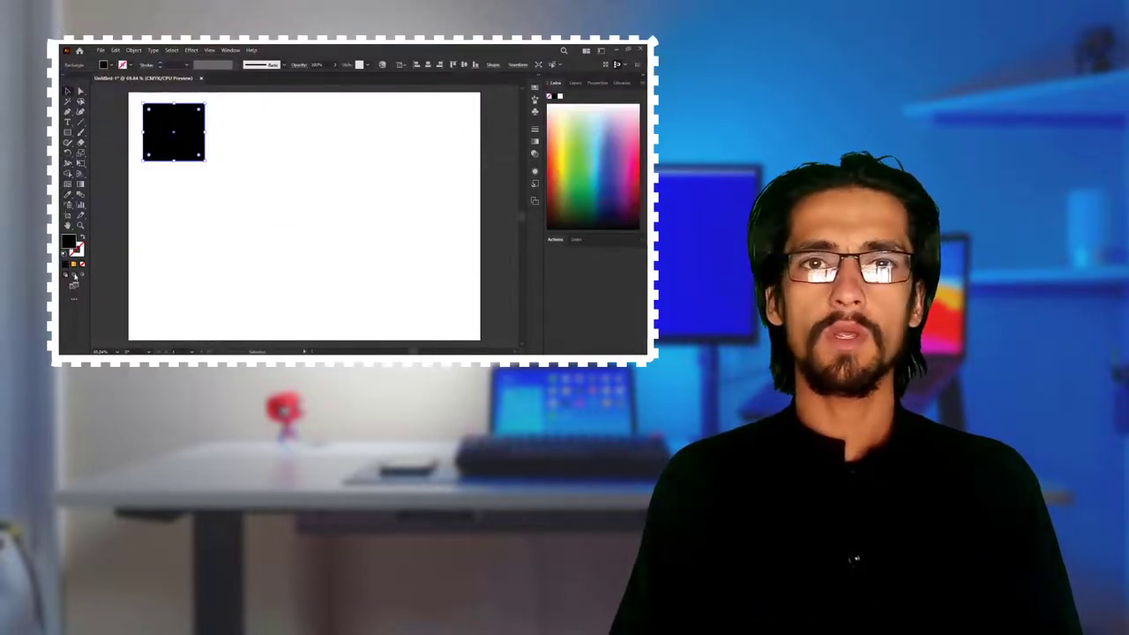
{"action": "key", "text": "period"}
Alt-drag a duplicate of the gradient square to the right and fill it solid black
{"action": "left_click", "coordinate": [211, 202]}
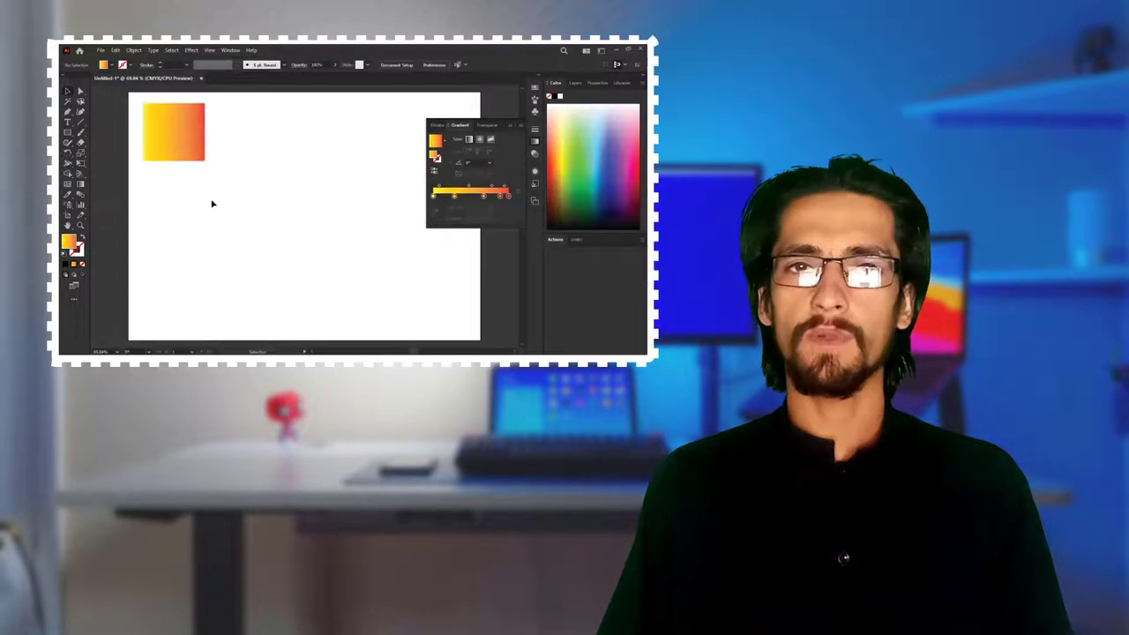
{"action": "left_click", "coordinate": [179, 133]}
{"action": "left_click_drag", "start_coordinate": [151, 150], "coordinate": [263, 155]}
{"action": "key", "text": "comma"}
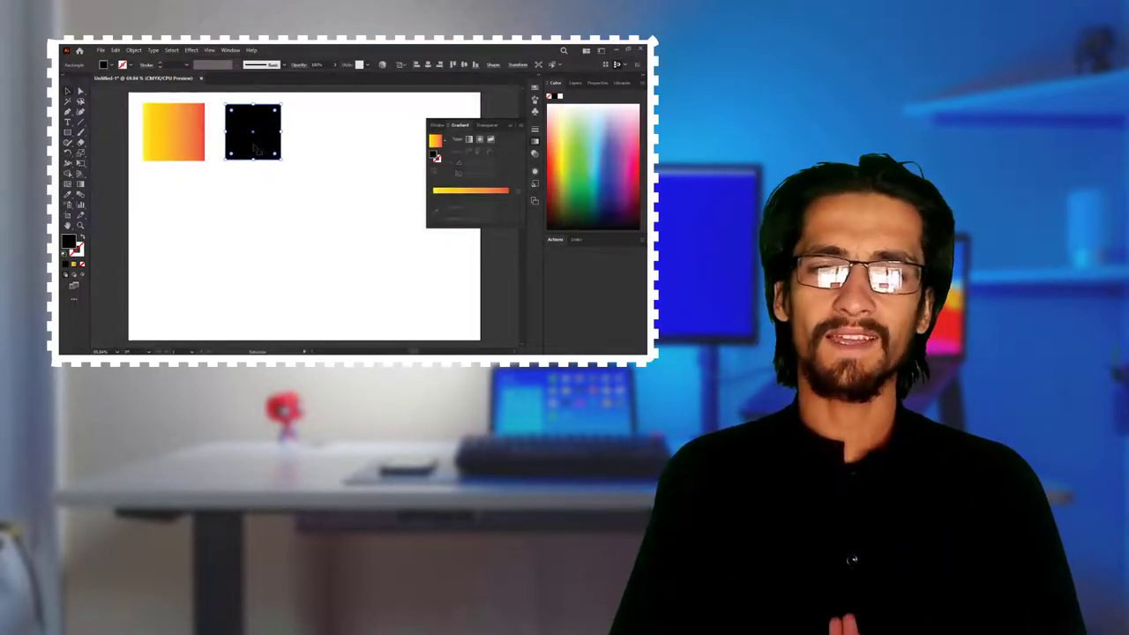
Bring up the Stroke panel with its full options showing
{"action": "left_click", "coordinate": [148, 64]}
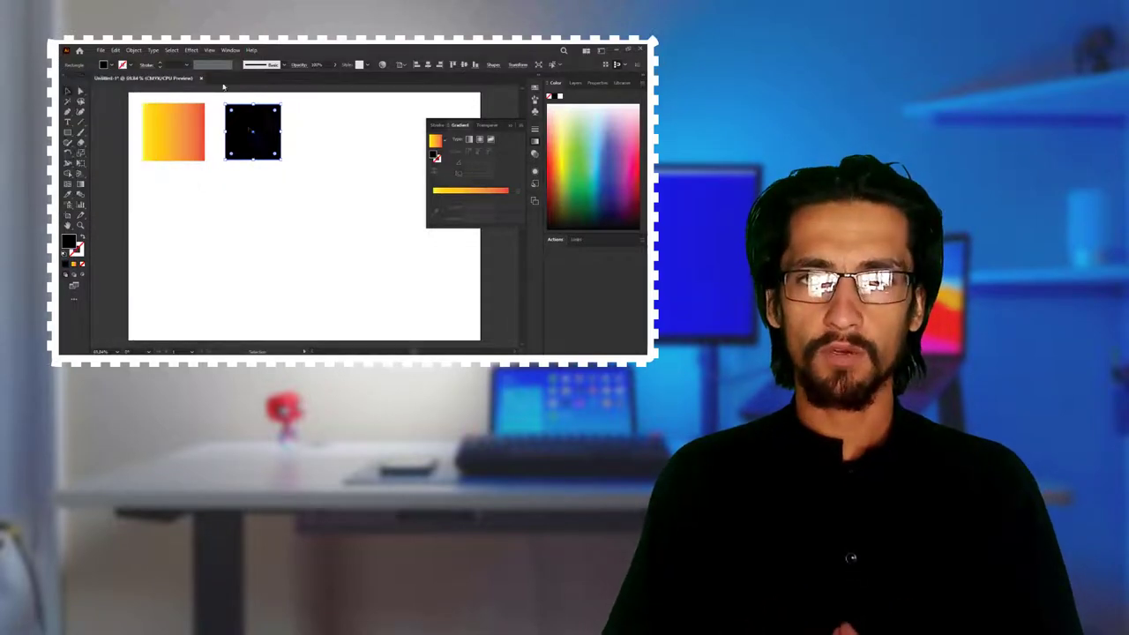
{"action": "left_click", "coordinate": [231, 50]}
{"action": "left_click", "coordinate": [291, 317]}
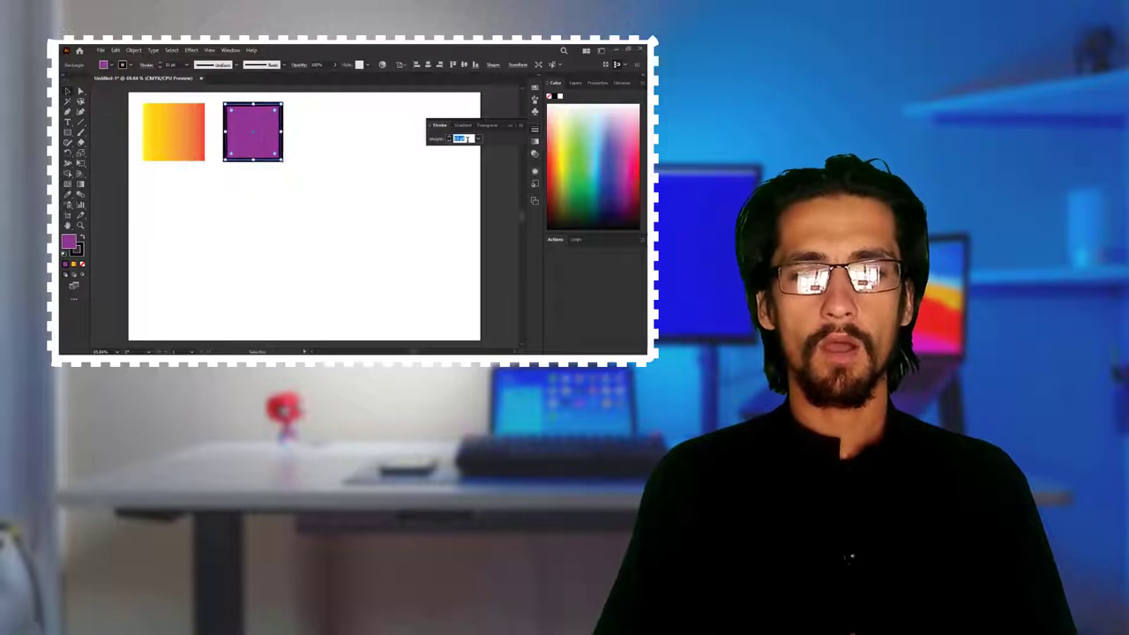
{"action": "left_click", "coordinate": [550, 129]}
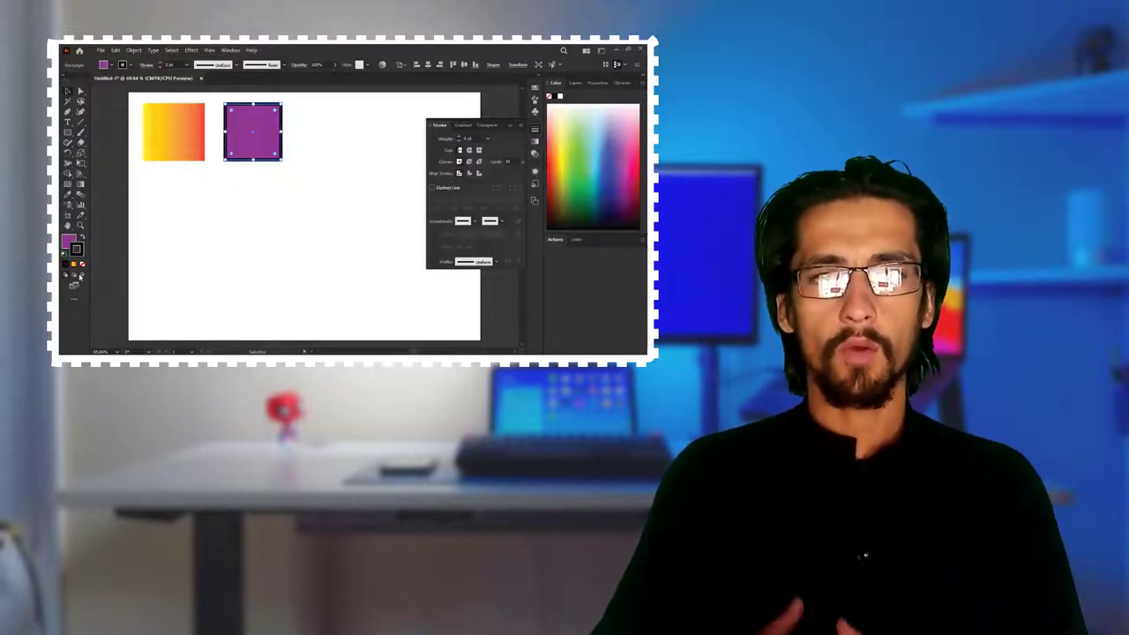
{"action": "left_click", "coordinate": [82, 264]}
Show the rulers, zoom in, and set Align Stroke to inside, then outside
{"action": "key", "text": "ctrl+r"}
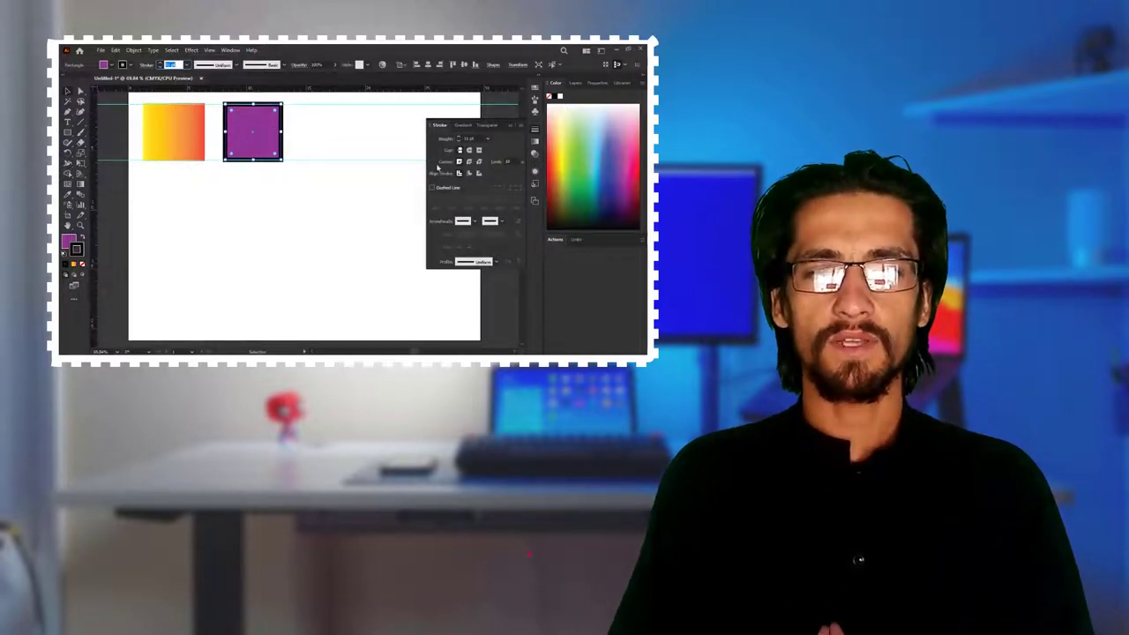
{"action": "key", "text": "ctrl+plus"}
{"action": "key", "text": "ctrl+plus"}
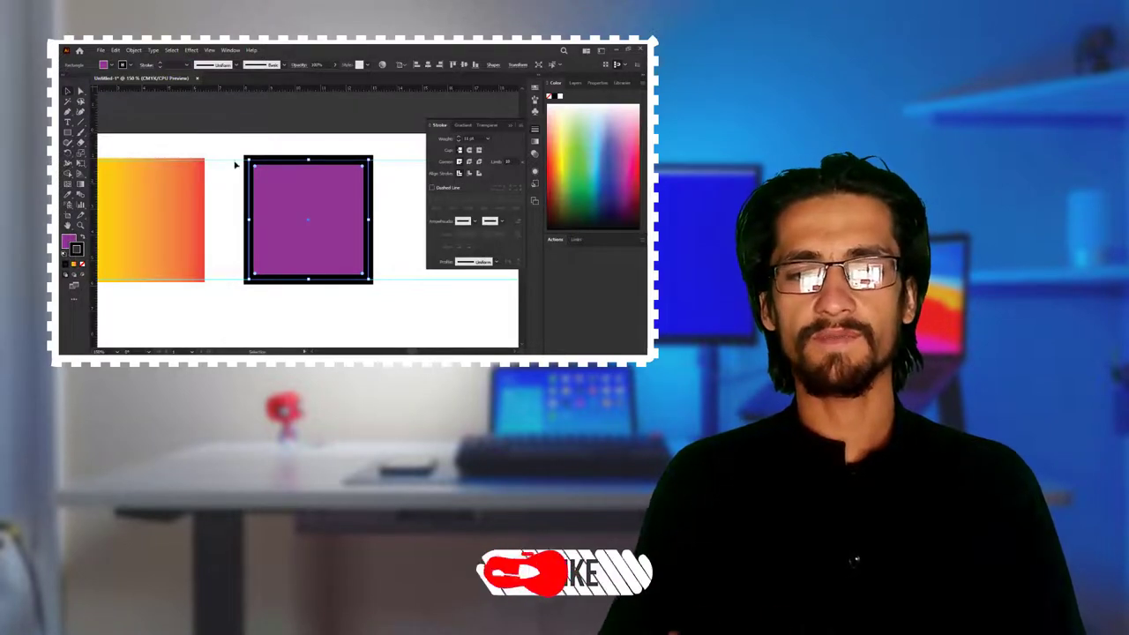
{"action": "left_click", "coordinate": [469, 174]}
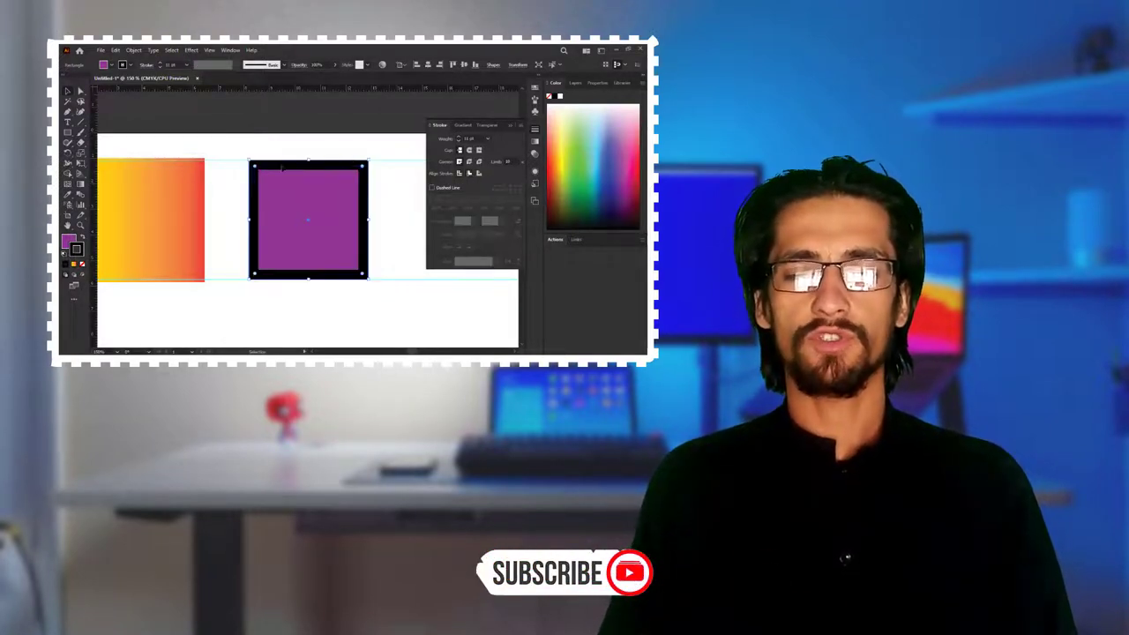
{"action": "left_click", "coordinate": [479, 173]}
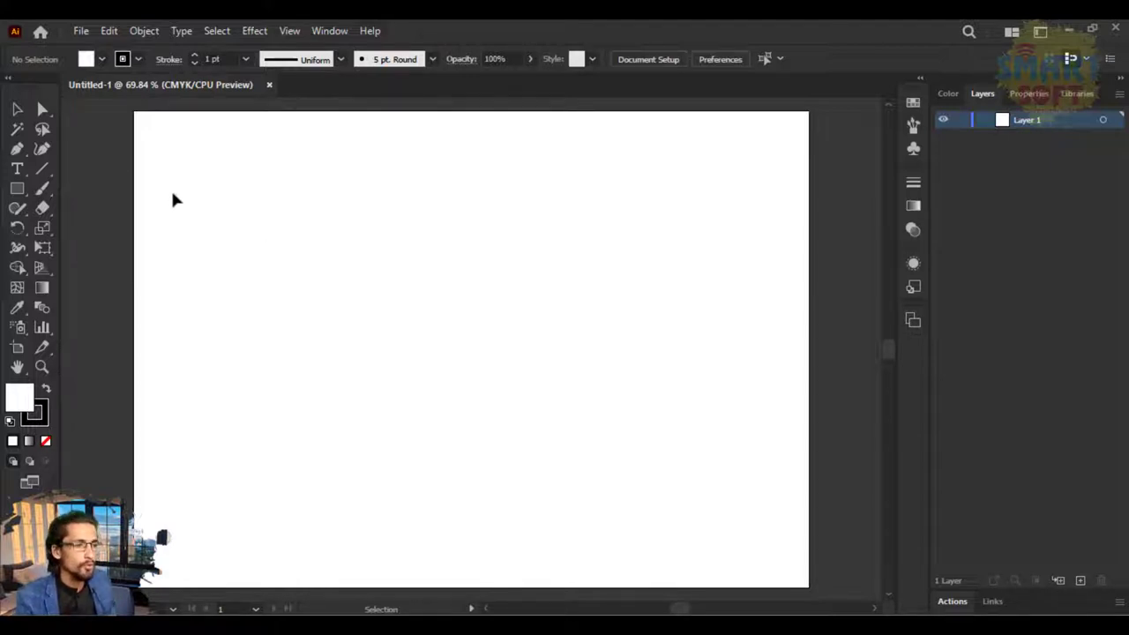
Draw a rectangle in the artboard's upper-left with the Rectangle Tool
{"action": "left_click", "coordinate": [16, 109]}
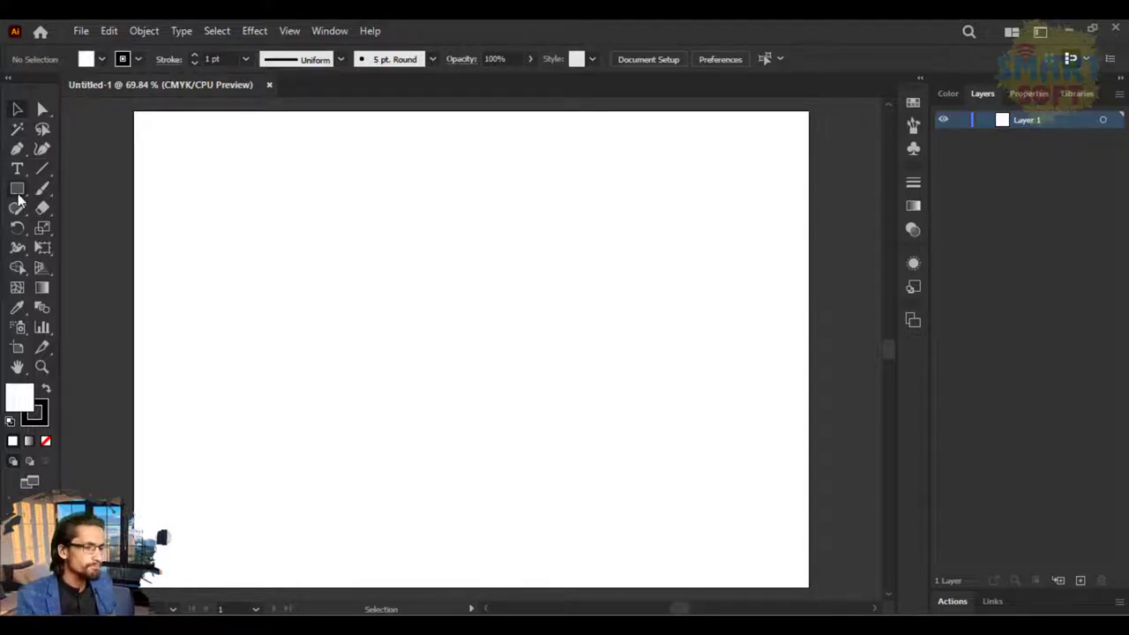
{"action": "left_click", "coordinate": [18, 191]}
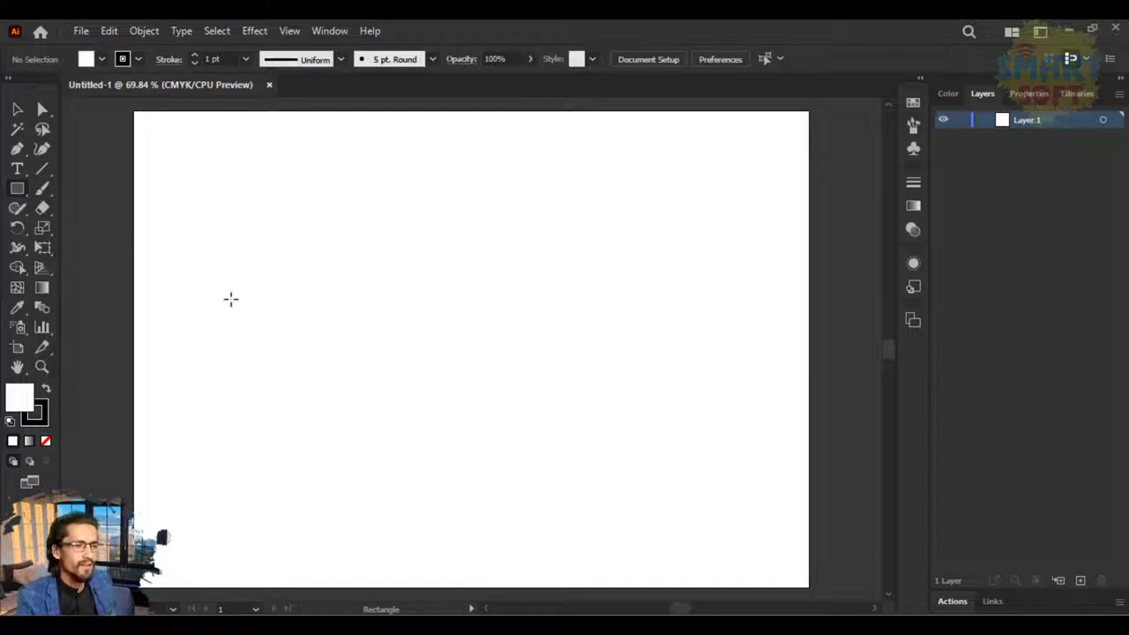
{"action": "left_click_drag", "start_coordinate": [203, 220], "coordinate": [323, 332]}
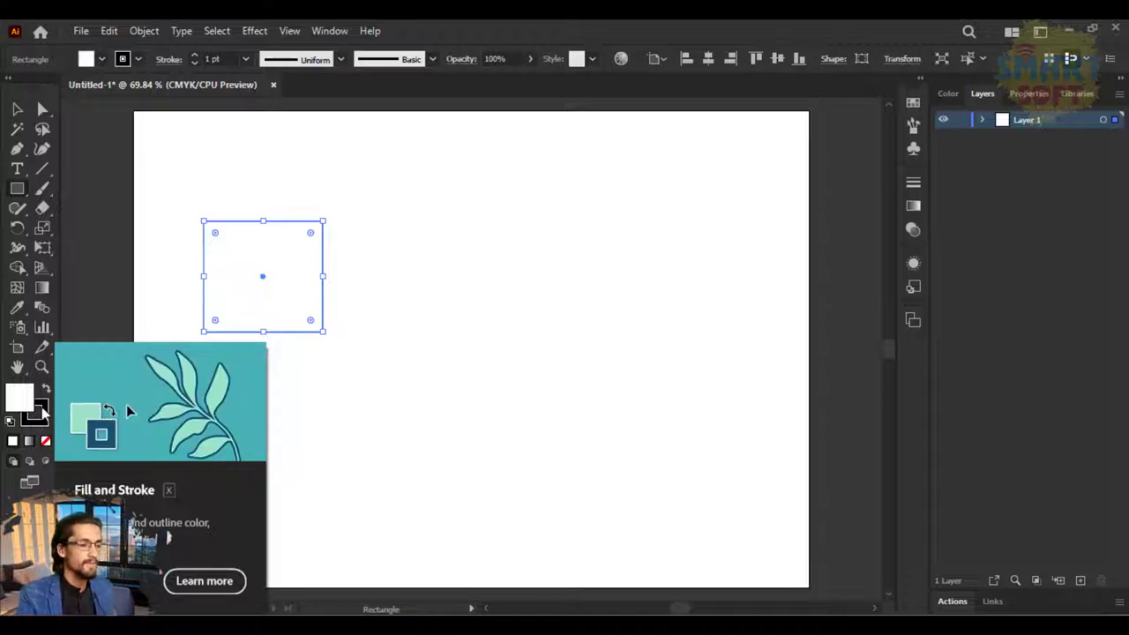
Move the white rectangle up and right, then marquee-select it
{"action": "left_click", "coordinate": [30, 109]}
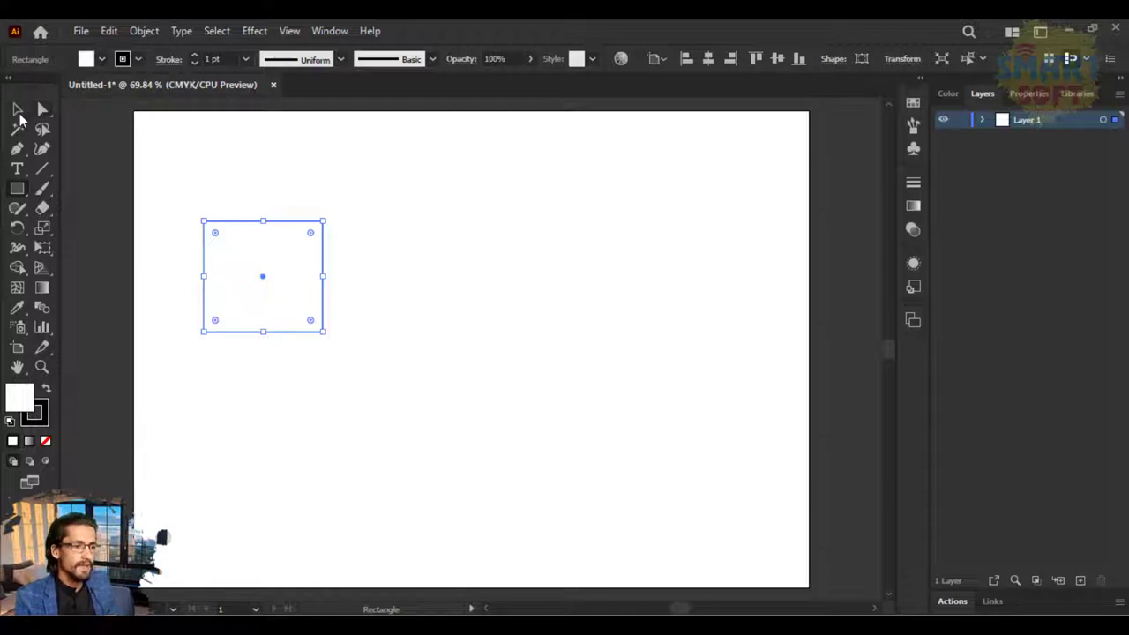
{"action": "left_click", "coordinate": [431, 297]}
{"action": "left_click_drag", "start_coordinate": [262, 266], "coordinate": [426, 229]}
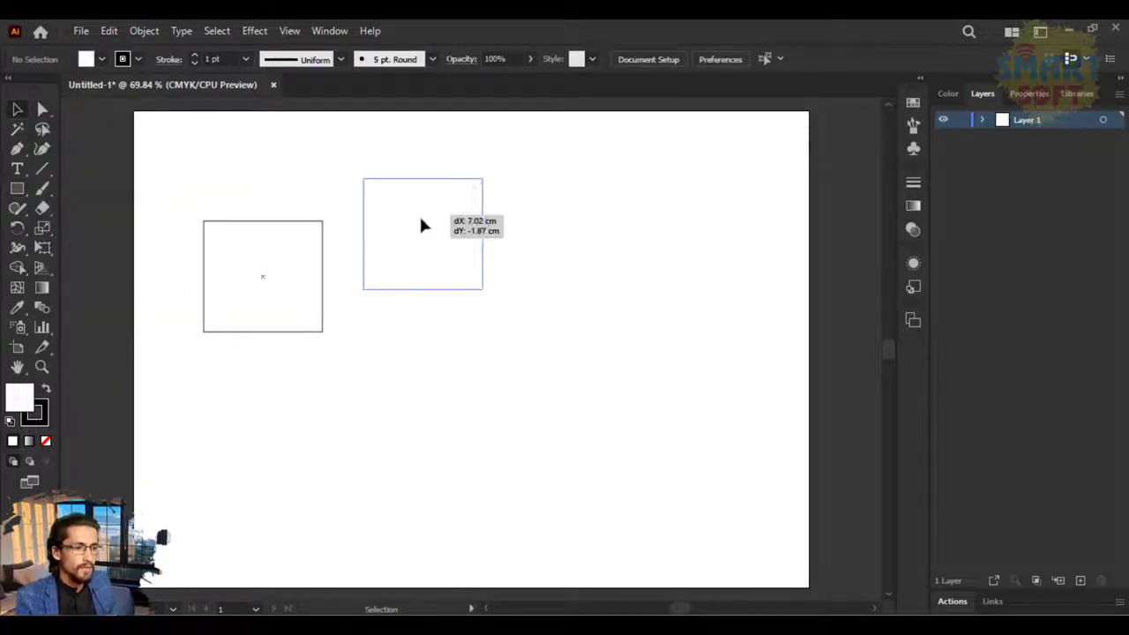
{"action": "left_click", "coordinate": [346, 236]}
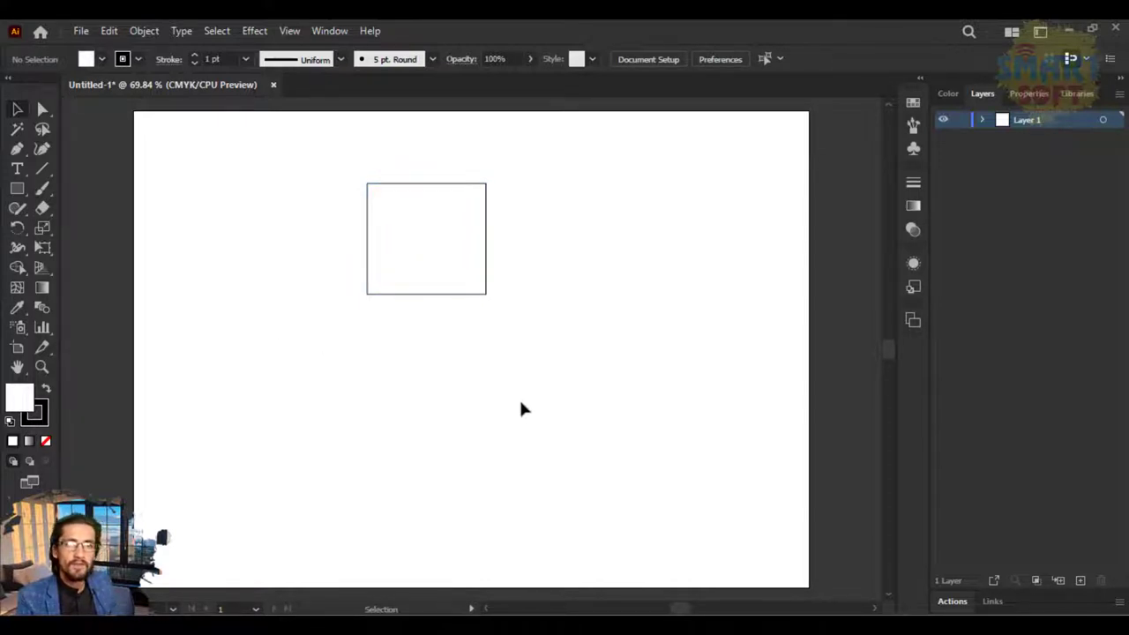
{"action": "left_click_drag", "start_coordinate": [521, 351], "coordinate": [285, 233]}
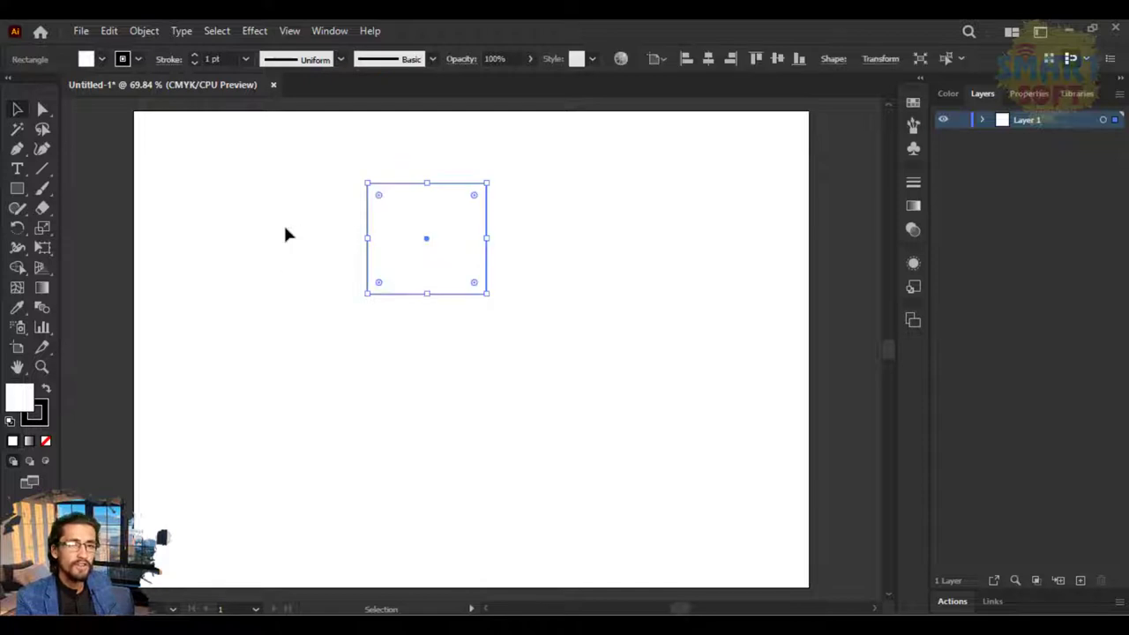
{"action": "left_click", "coordinate": [554, 374]}
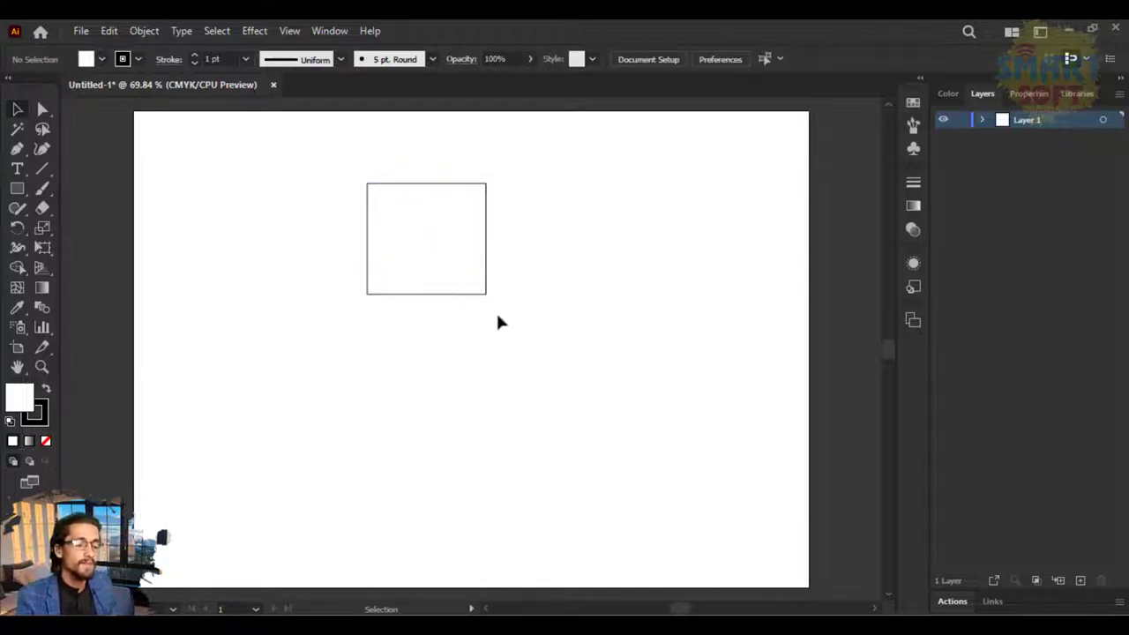
{"action": "left_click_drag", "start_coordinate": [497, 316], "coordinate": [308, 206]}
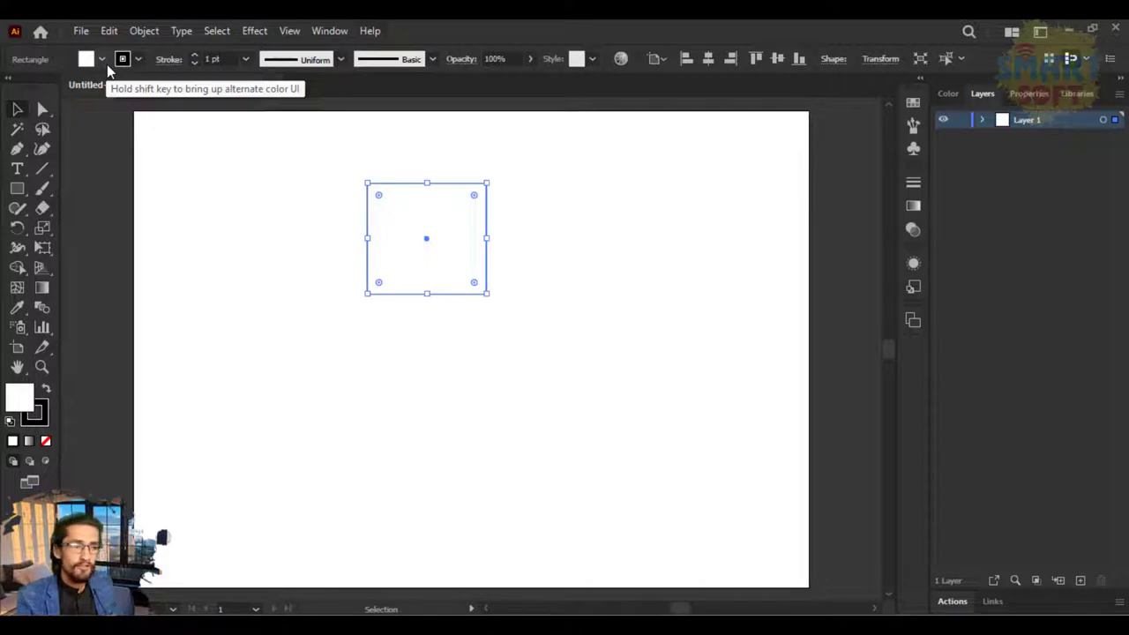
Try a yellow-orange gradient fill, then fill the square with solid CMYK Yellow
{"action": "left_click", "coordinate": [101, 60]}
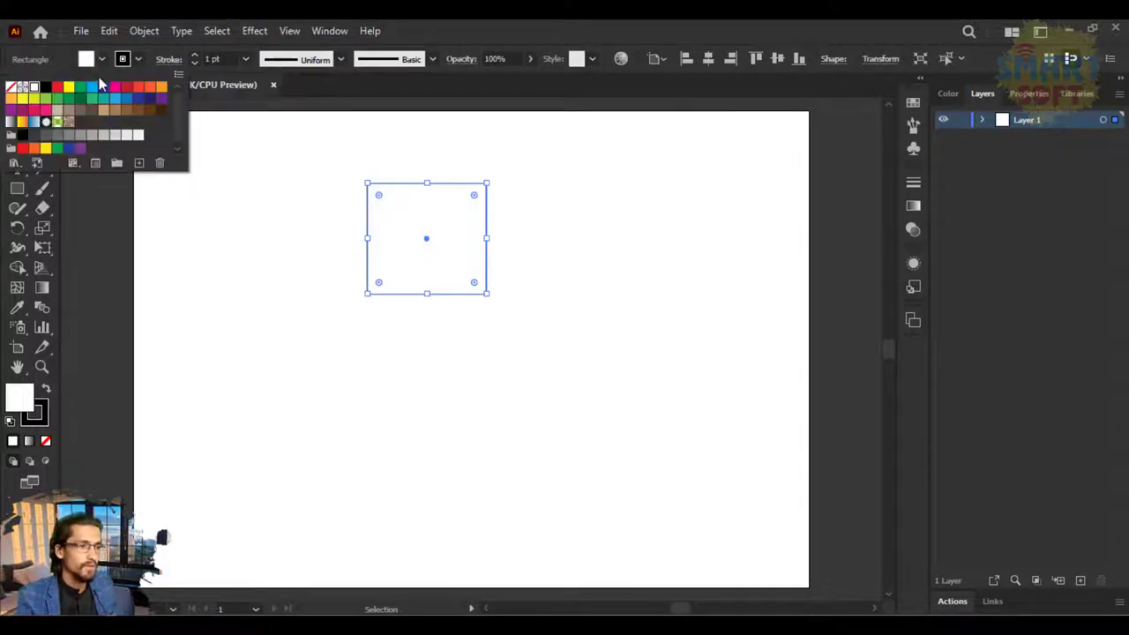
{"action": "left_click", "coordinate": [100, 60]}
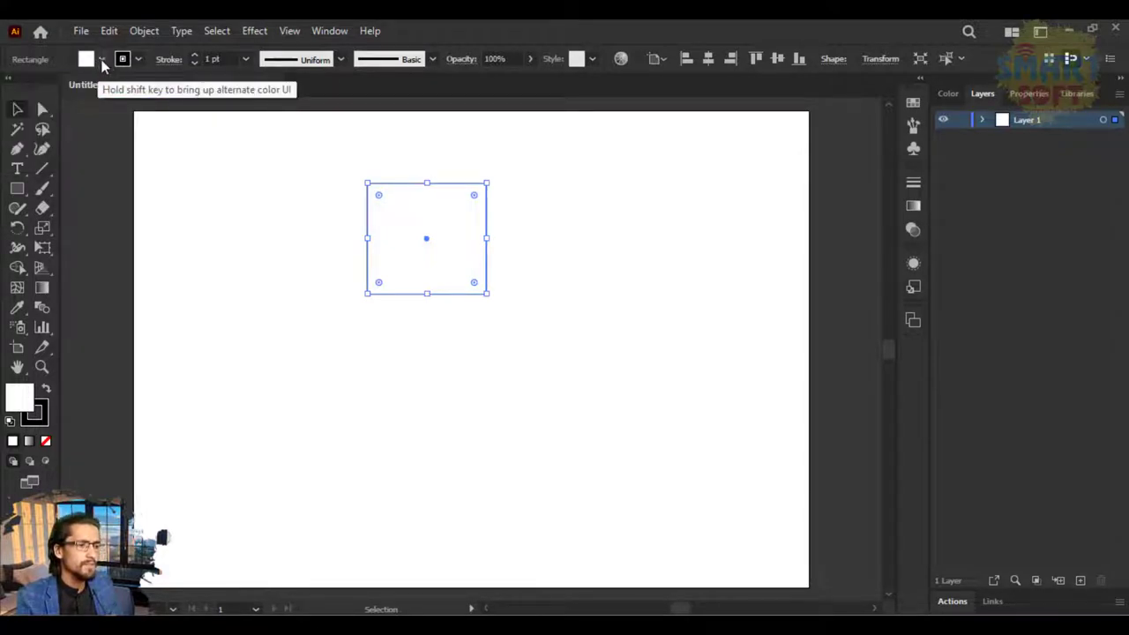
{"action": "left_click", "coordinate": [100, 60]}
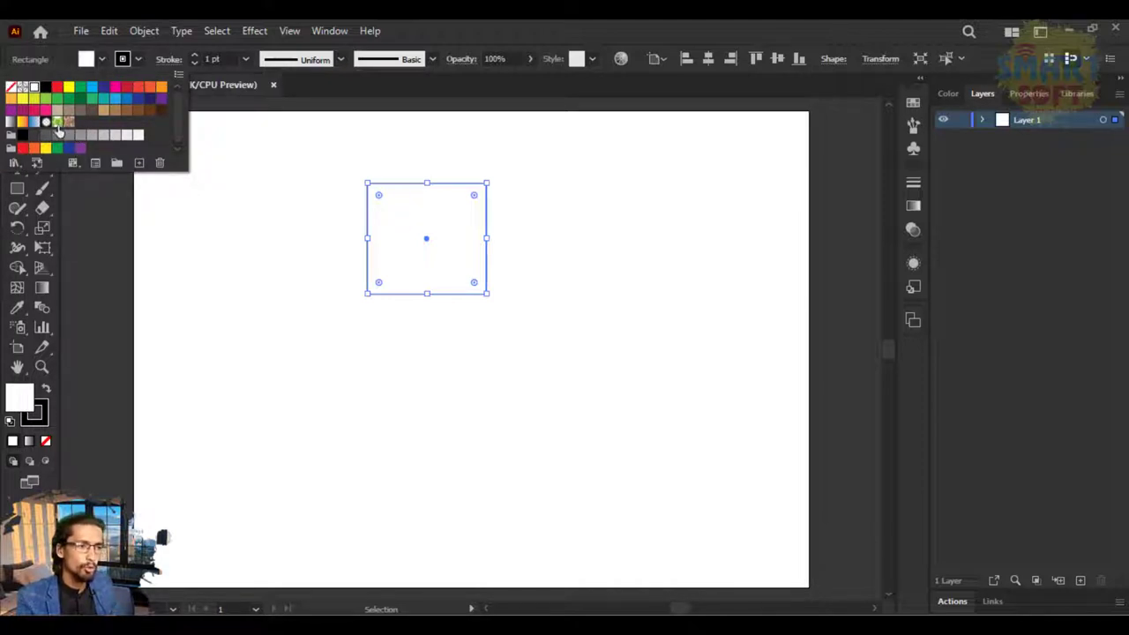
{"action": "left_click", "coordinate": [22, 121]}
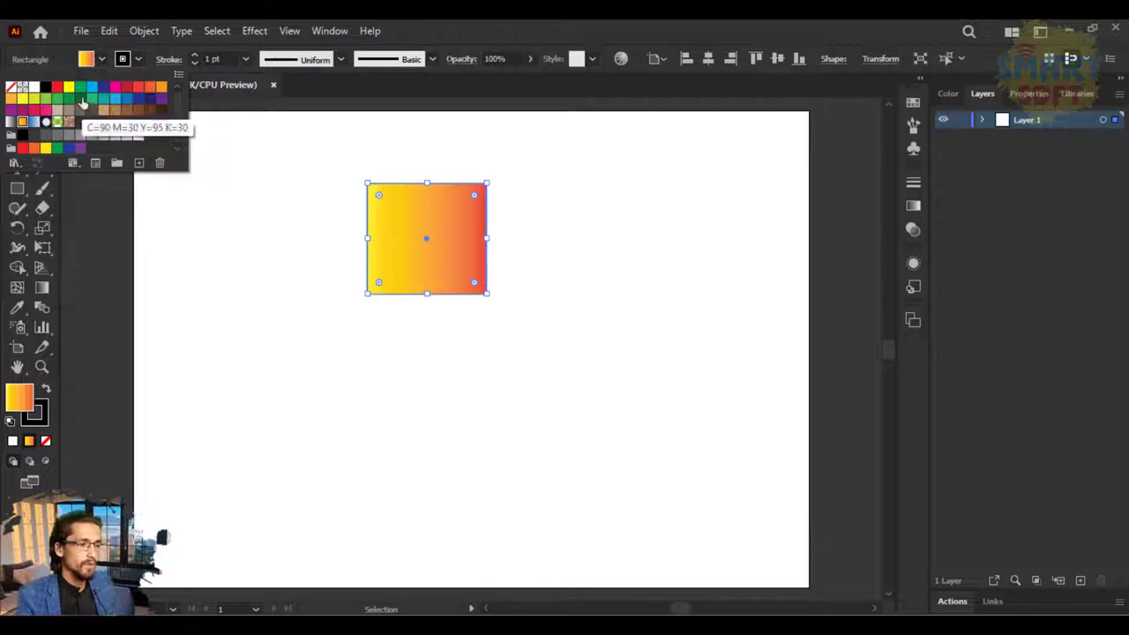
{"action": "left_click", "coordinate": [69, 87]}
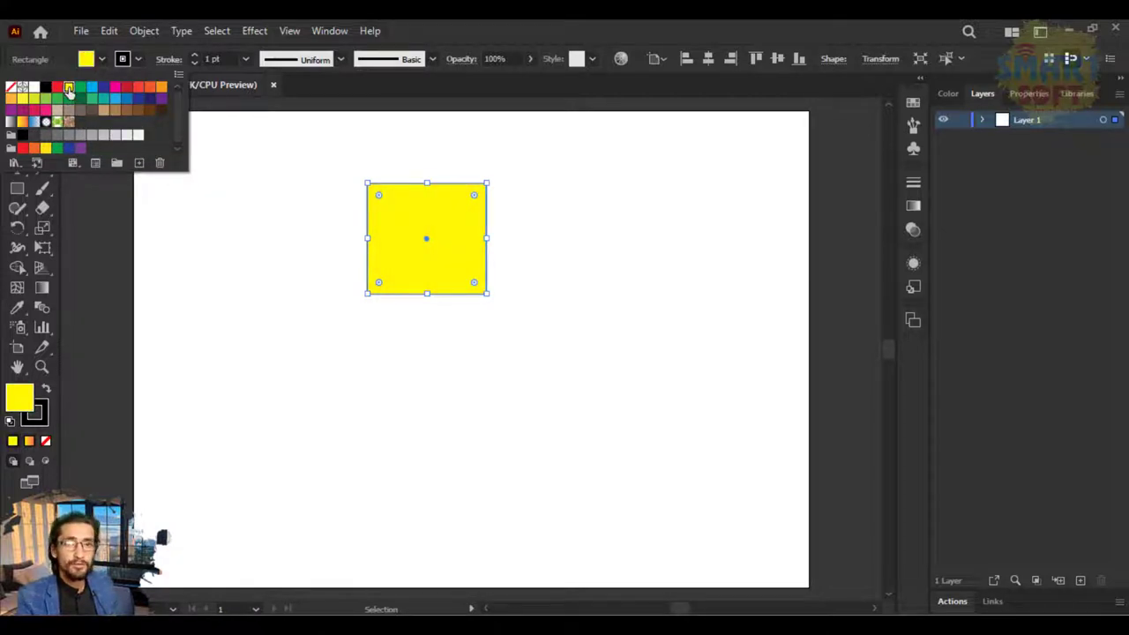
Make the square's stroke red, then black again, and deselect it
{"action": "left_click", "coordinate": [139, 60]}
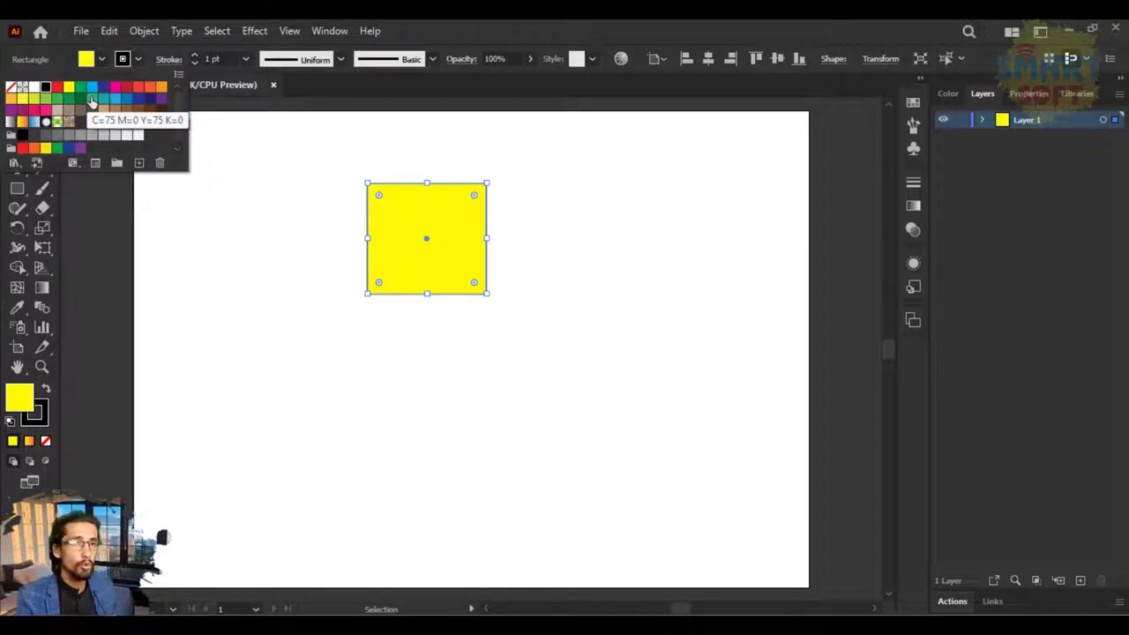
{"action": "left_click", "coordinate": [57, 87]}
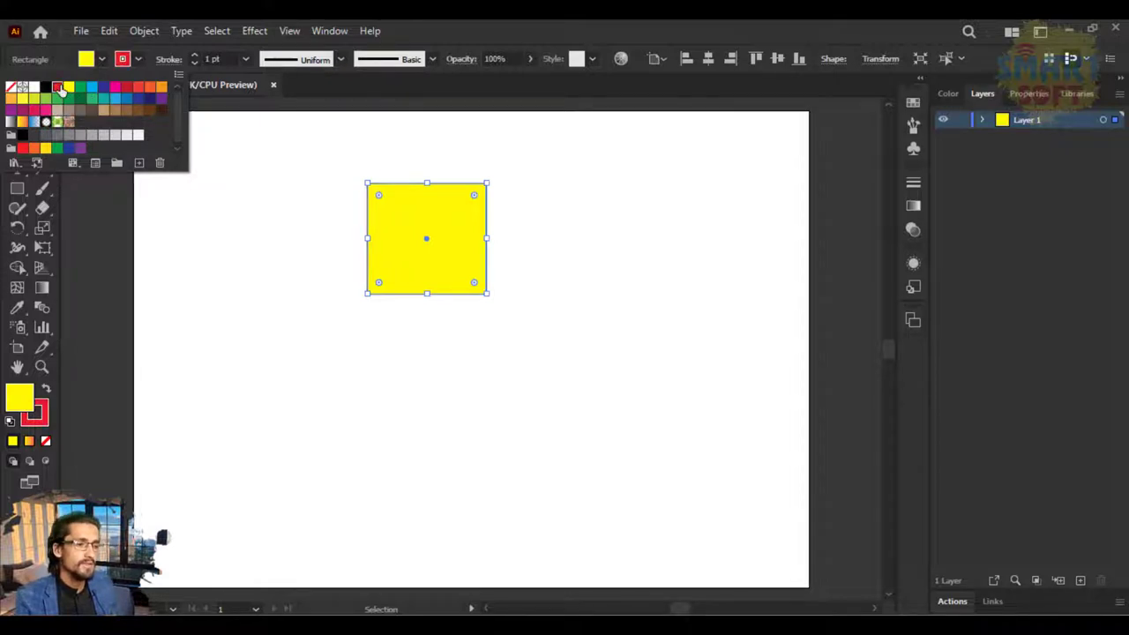
{"action": "left_click", "coordinate": [45, 87]}
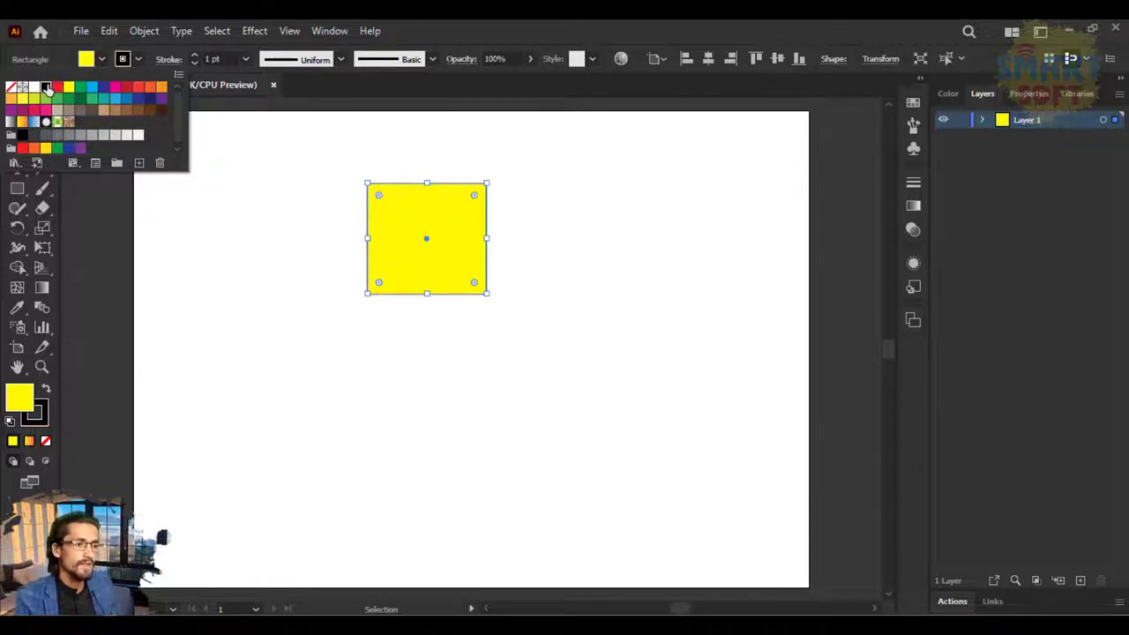
{"action": "key", "text": "Escape"}
{"action": "left_click", "coordinate": [258, 295]}
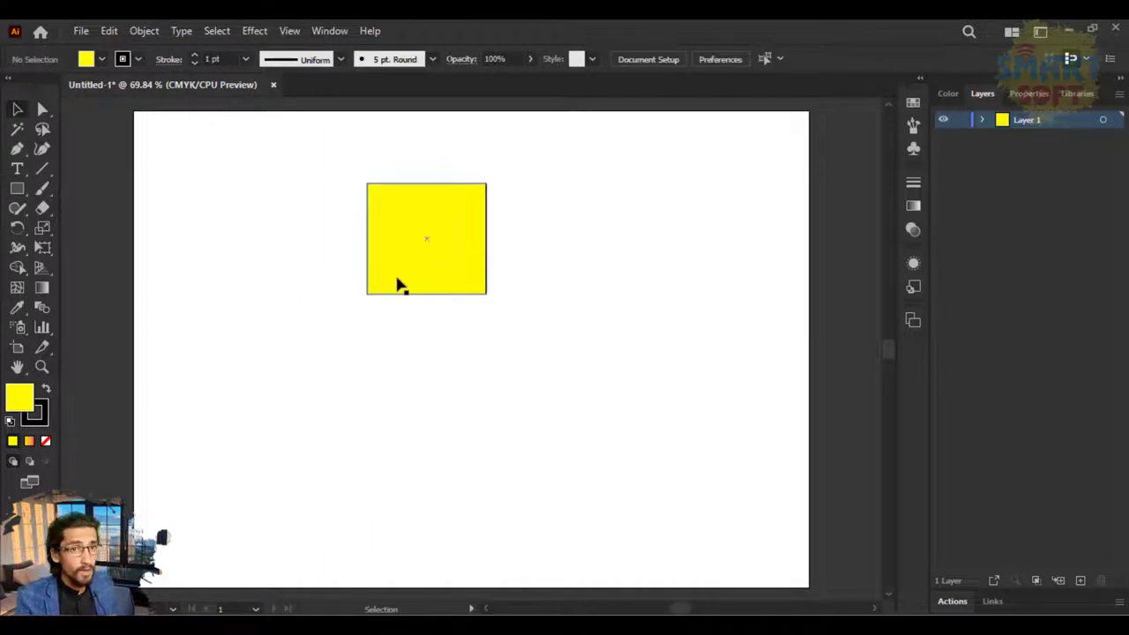
{"action": "left_click", "coordinate": [138, 59]}
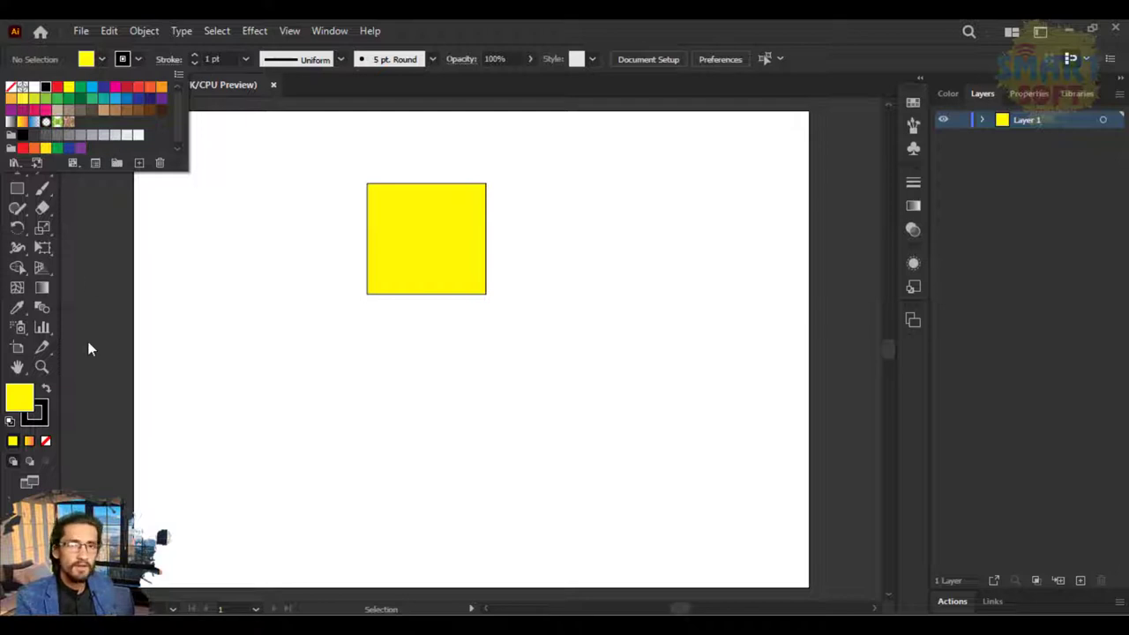
Open the fill Color Picker and experiment with the hue slider and colour field
{"action": "left_click", "coordinate": [25, 405]}
{"action": "double_click", "coordinate": [26, 405]}
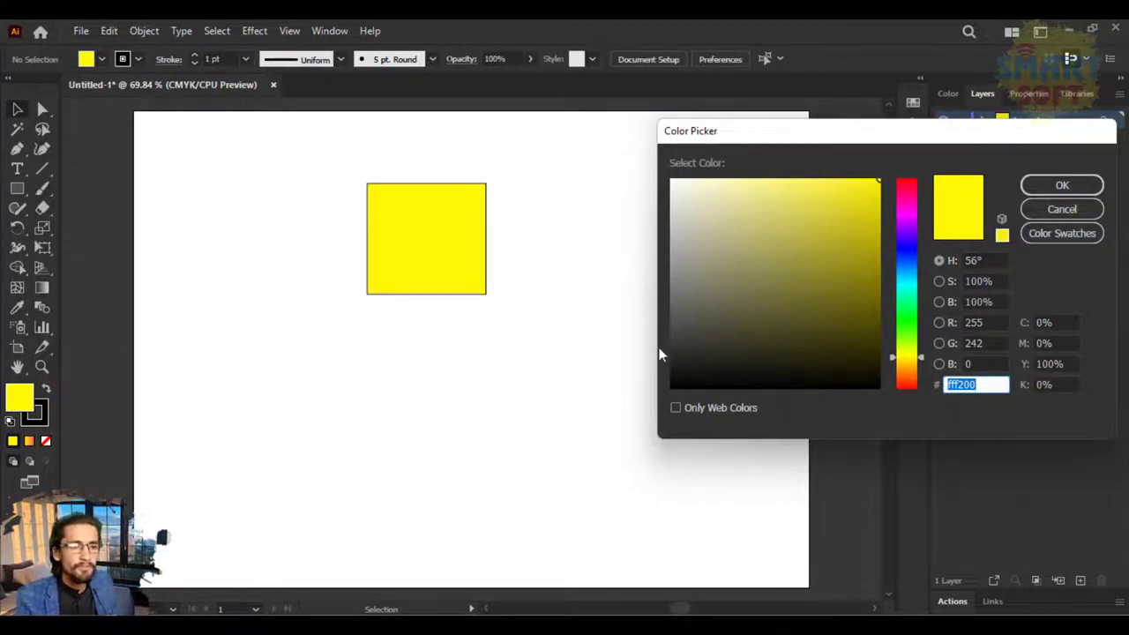
{"action": "left_click_drag", "start_coordinate": [745, 144], "coordinate": [609, 135]}
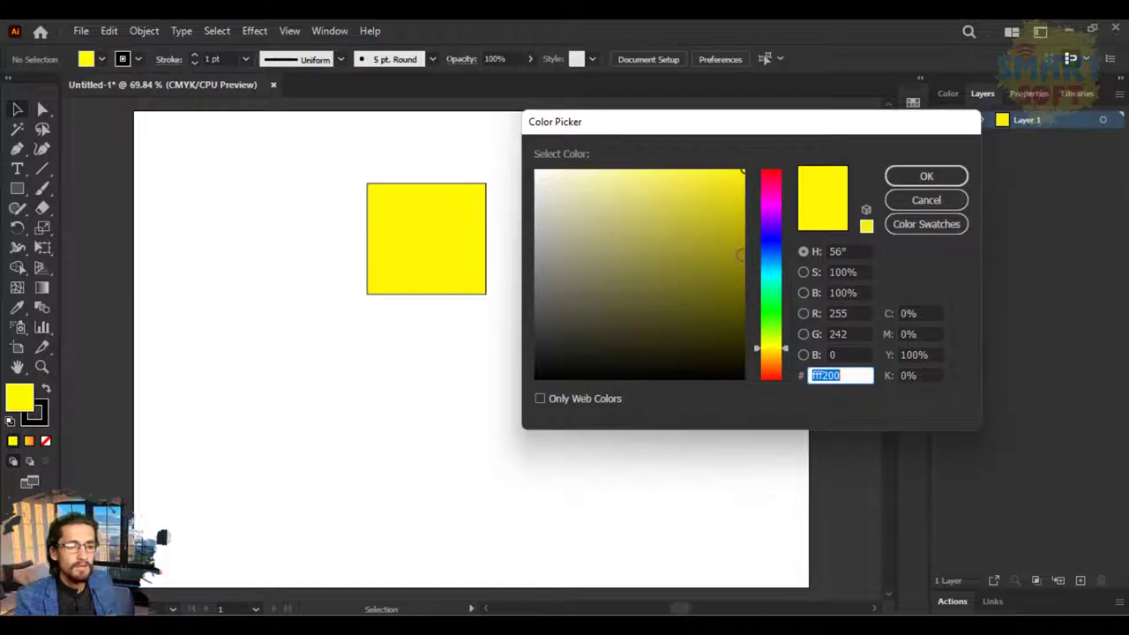
{"action": "left_click", "coordinate": [851, 376]}
{"action": "double_click", "coordinate": [809, 375]}
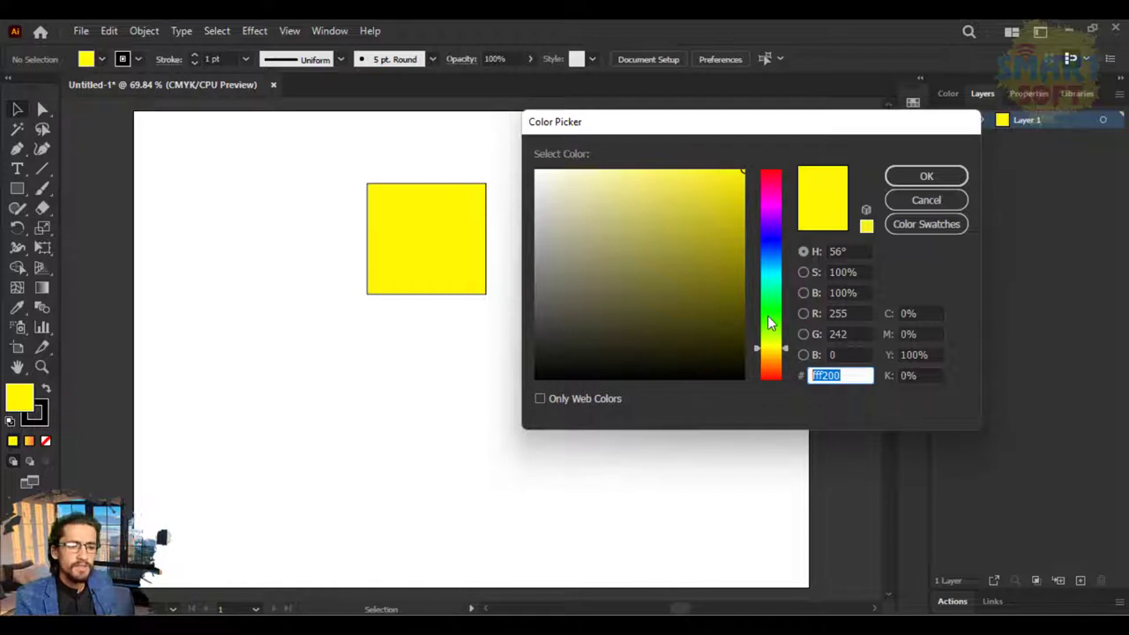
{"action": "mouse_move", "coordinate": [771, 323]}
{"action": "left_mouse_down"}
{"action": "mouse_move", "coordinate": [768, 214]}
{"action": "mouse_move", "coordinate": [768, 294]}
{"action": "mouse_move", "coordinate": [746, 256]}
{"action": "left_mouse_up"}
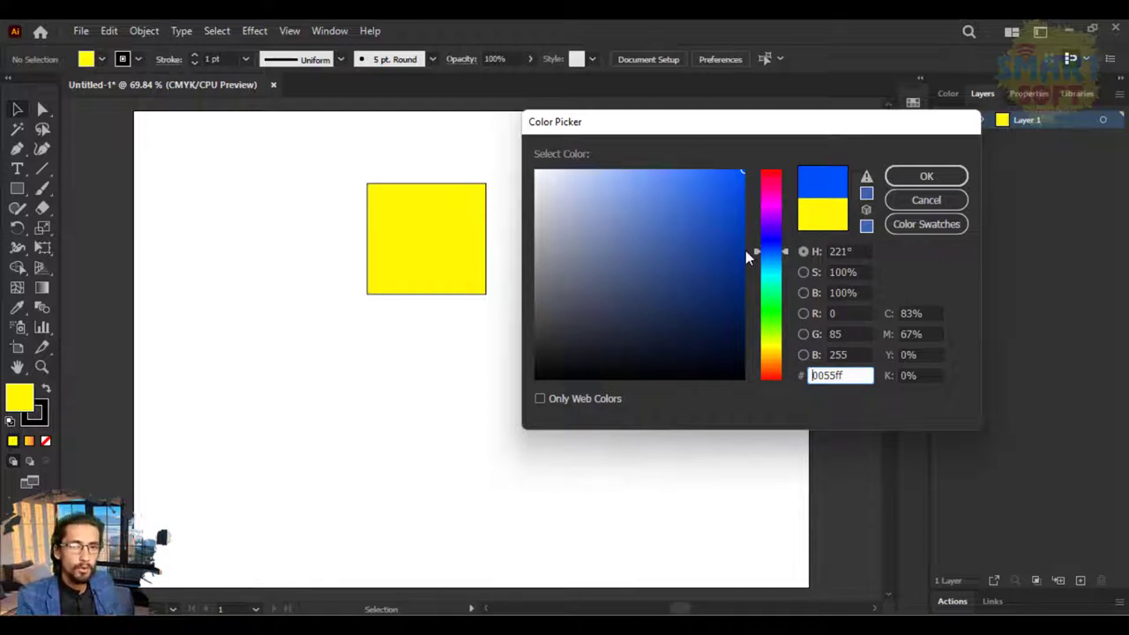
{"action": "left_click_drag", "start_coordinate": [746, 250], "coordinate": [741, 219]}
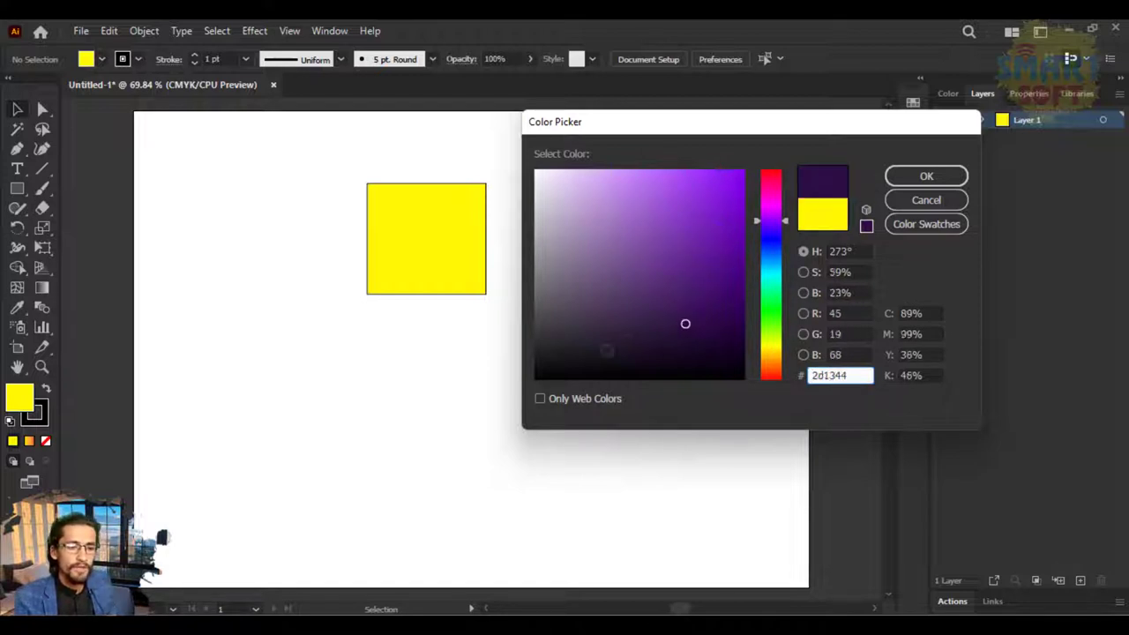
{"action": "left_click_drag", "start_coordinate": [683, 323], "coordinate": [520, 410]}
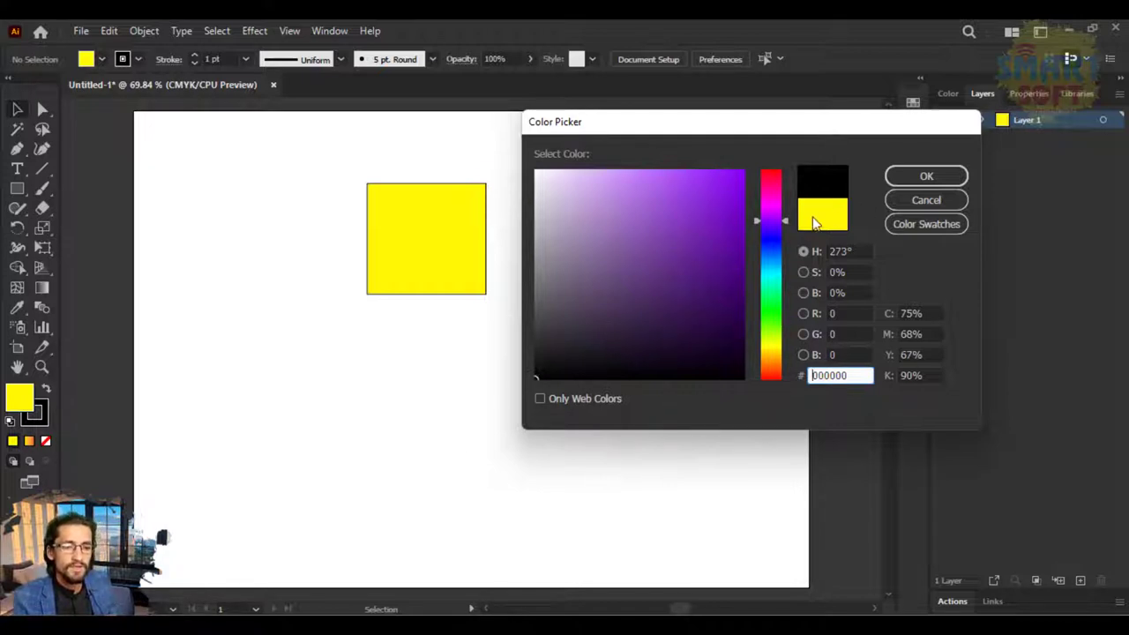
{"action": "mouse_move", "coordinate": [771, 342]}
{"action": "left_mouse_down"}
{"action": "mouse_move", "coordinate": [771, 358]}
{"action": "mouse_move", "coordinate": [772, 348]}
{"action": "left_mouse_up"}
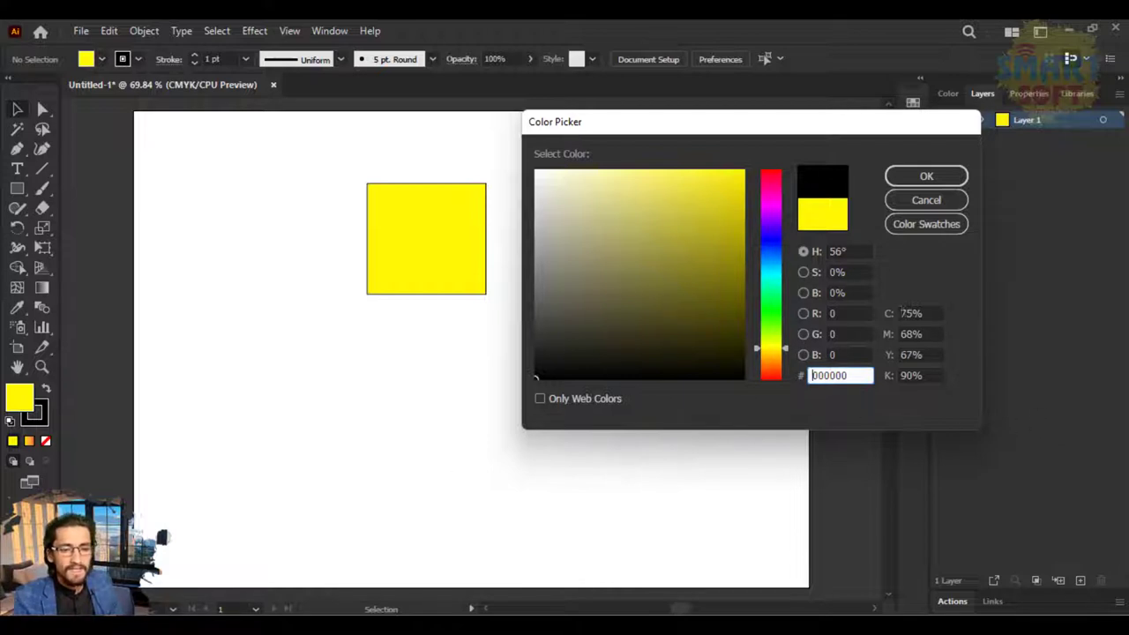
Switch the Color Picker to saturation mode and confirm green 27d65c as the fill
{"action": "left_click", "coordinate": [920, 313]}
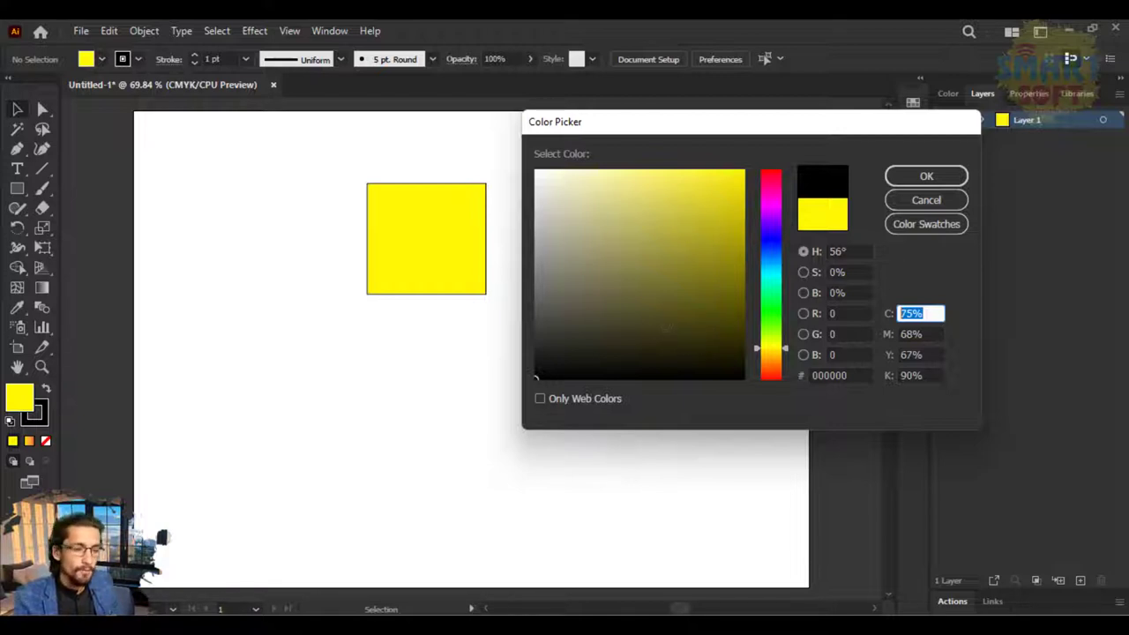
{"action": "left_click", "coordinate": [773, 260]}
{"action": "mouse_move", "coordinate": [773, 233]}
{"action": "left_mouse_down"}
{"action": "mouse_move", "coordinate": [774, 188]}
{"action": "mouse_move", "coordinate": [773, 227]}
{"action": "left_mouse_up"}
{"action": "left_click", "coordinate": [708, 253]}
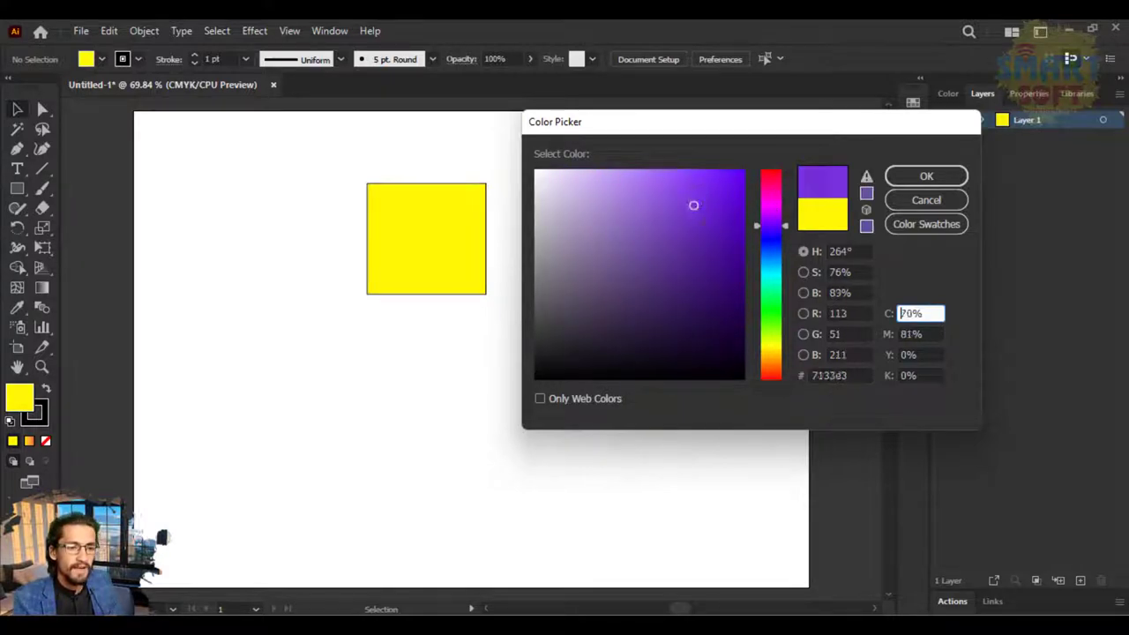
{"action": "left_click", "coordinate": [803, 272]}
{"action": "left_click", "coordinate": [555, 194]}
{"action": "mouse_move", "coordinate": [554, 194]}
{"action": "left_mouse_down"}
{"action": "mouse_move", "coordinate": [571, 221]}
{"action": "mouse_move", "coordinate": [612, 202]}
{"action": "left_mouse_up"}
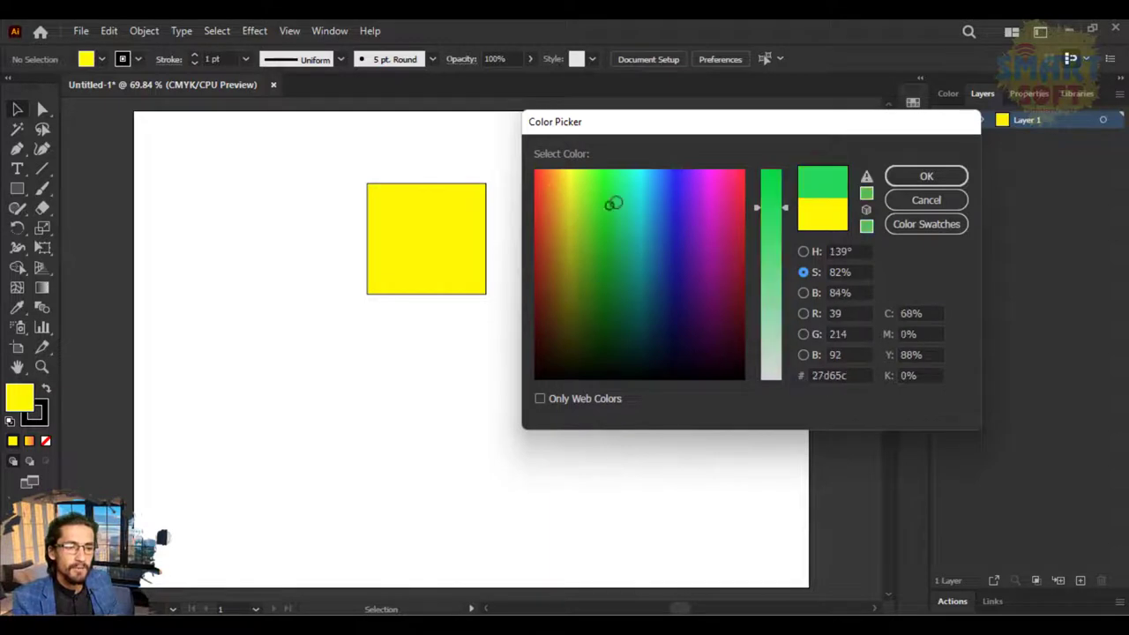
{"action": "left_click", "coordinate": [908, 178]}
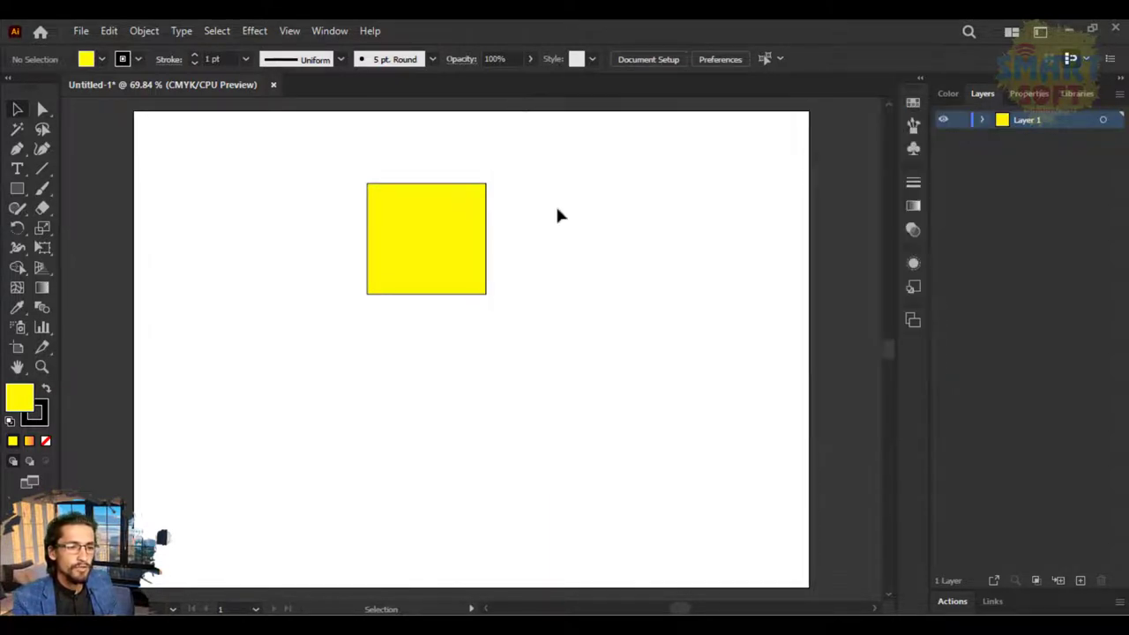
Fill the selected square with purple hex 9e00b5
{"action": "left_click", "coordinate": [467, 250]}
{"action": "double_click", "coordinate": [19, 397]}
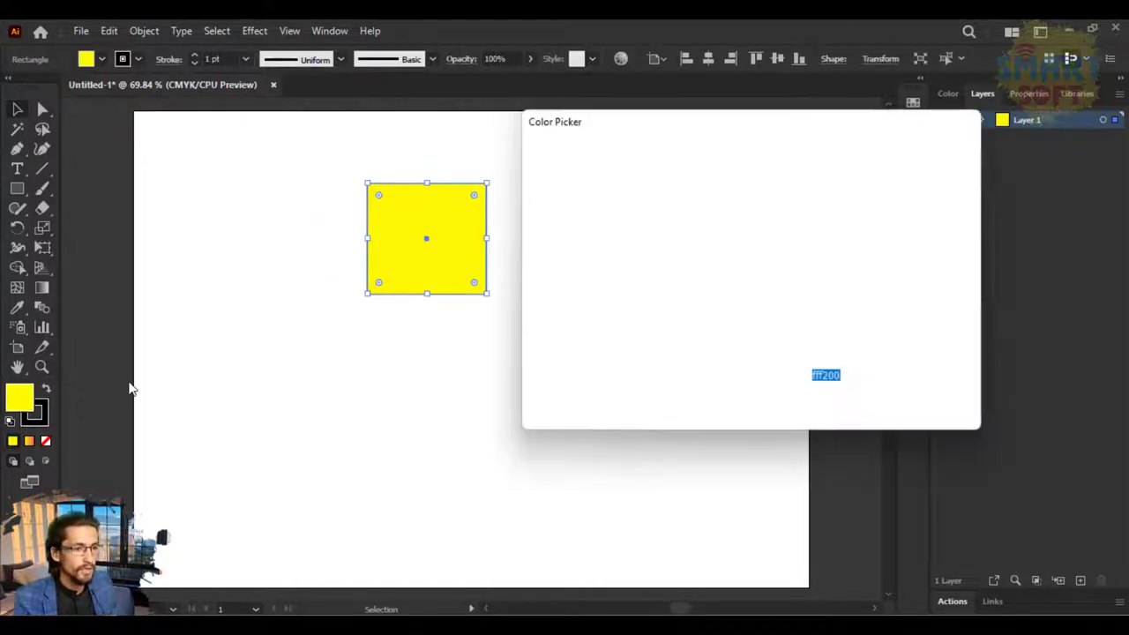
{"action": "type", "text": "9e00b5"}
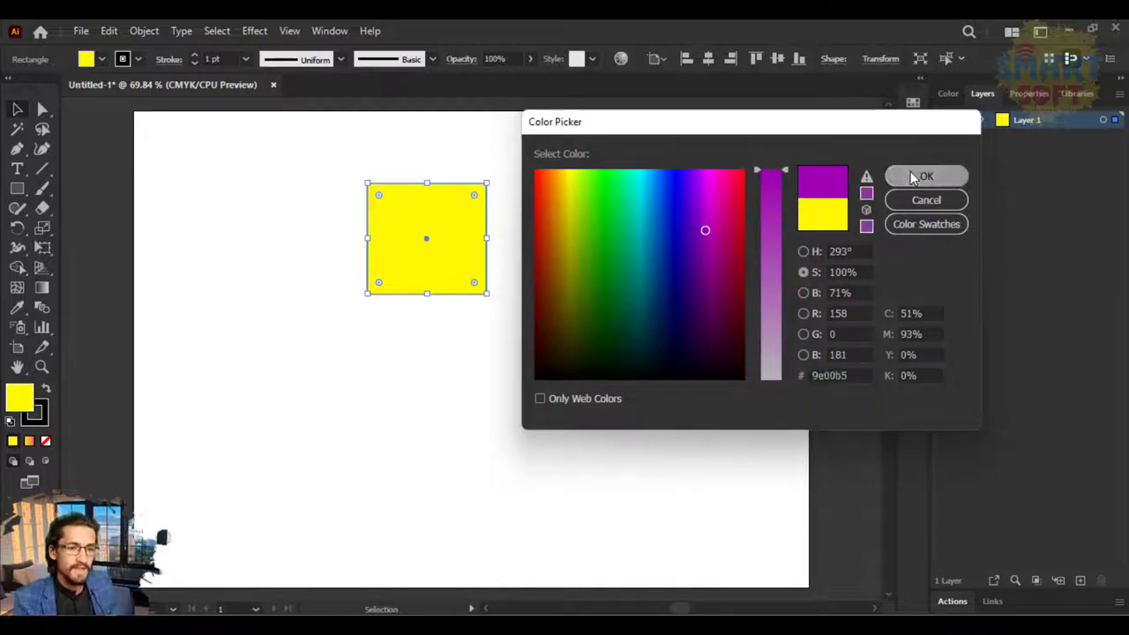
{"action": "left_click", "coordinate": [914, 179]}
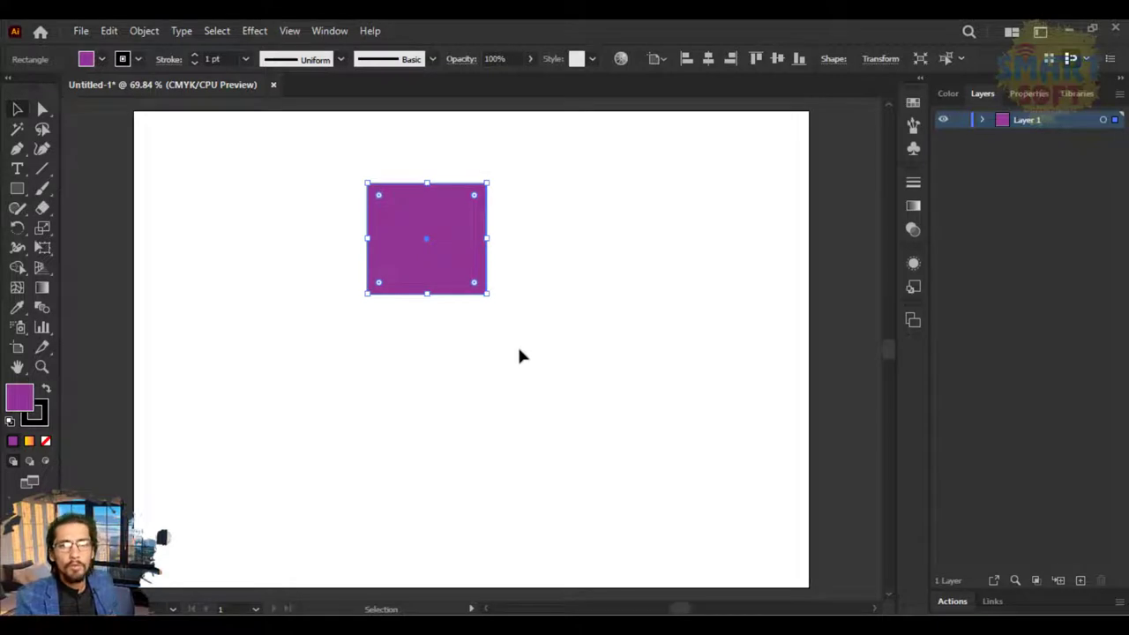
{"action": "left_click", "coordinate": [591, 278]}
{"action": "left_click", "coordinate": [430, 250]}
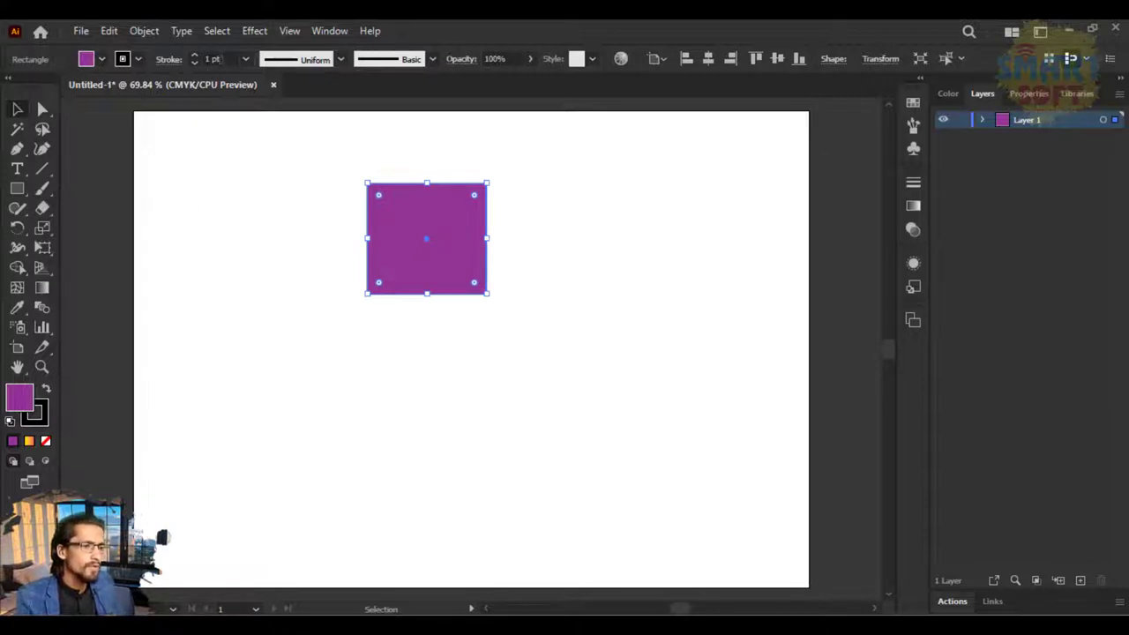
{"action": "left_click", "coordinate": [221, 58]}
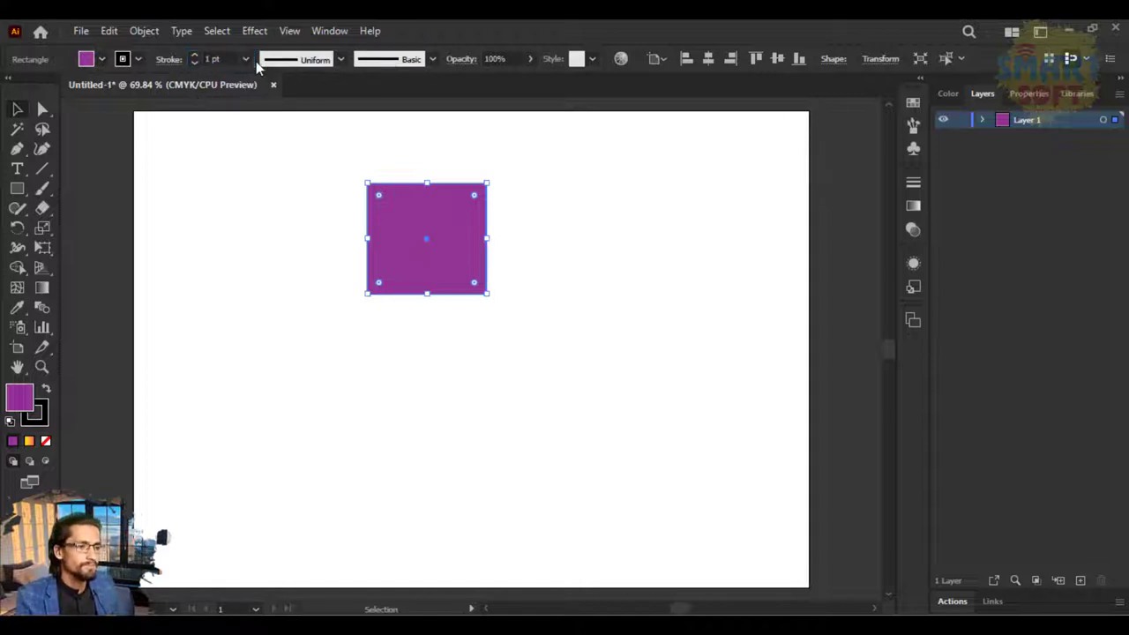
Set the stroke weight to 16 pt and move the square to the artboard's top-left
{"action": "left_click", "coordinate": [247, 59]}
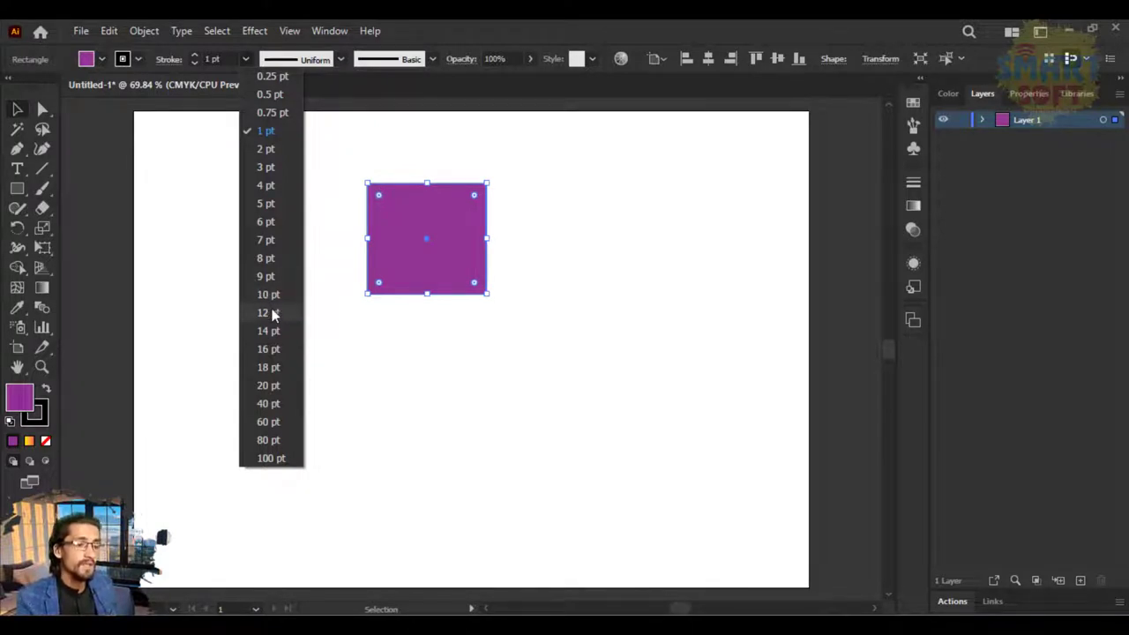
{"action": "key", "text": "Escape"}
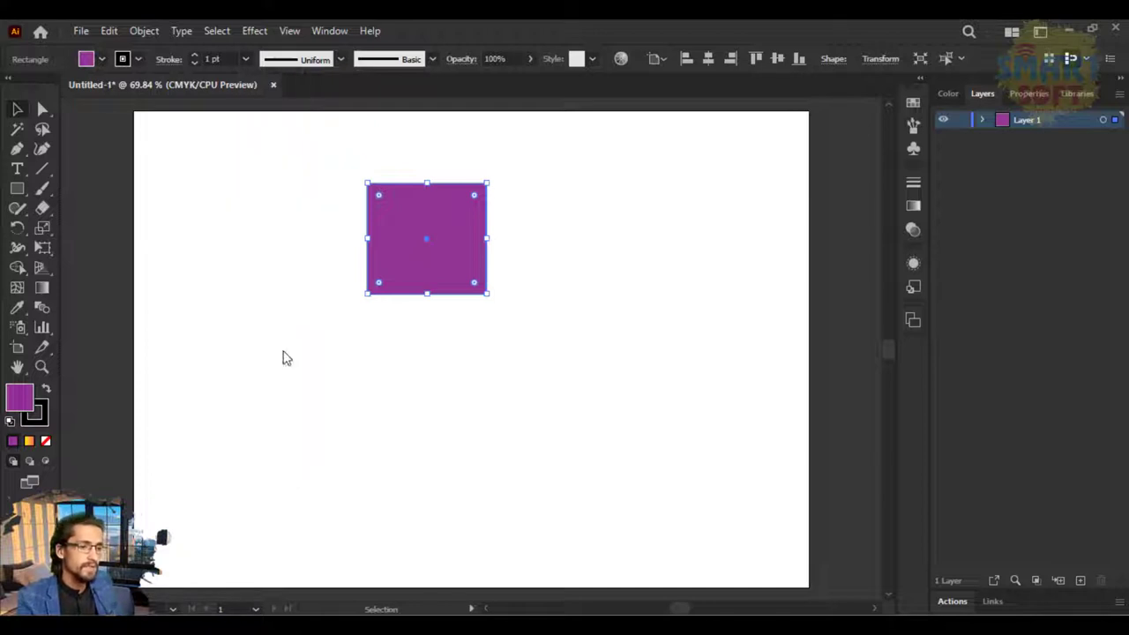
{"action": "left_click", "coordinate": [281, 267]}
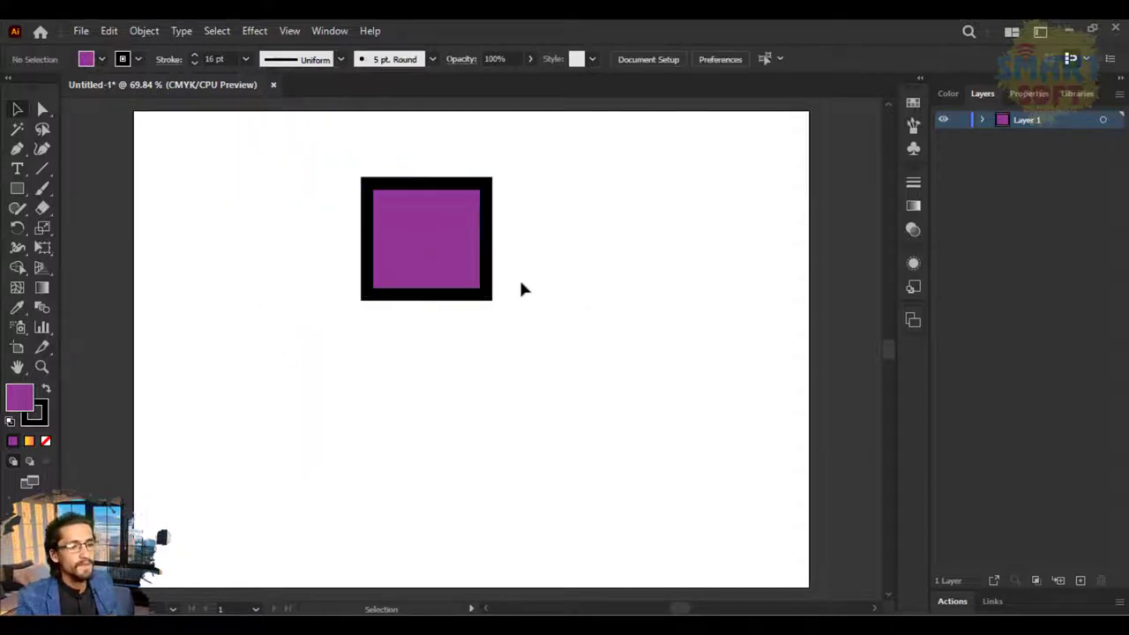
{"action": "left_click_drag", "start_coordinate": [454, 260], "coordinate": [270, 230]}
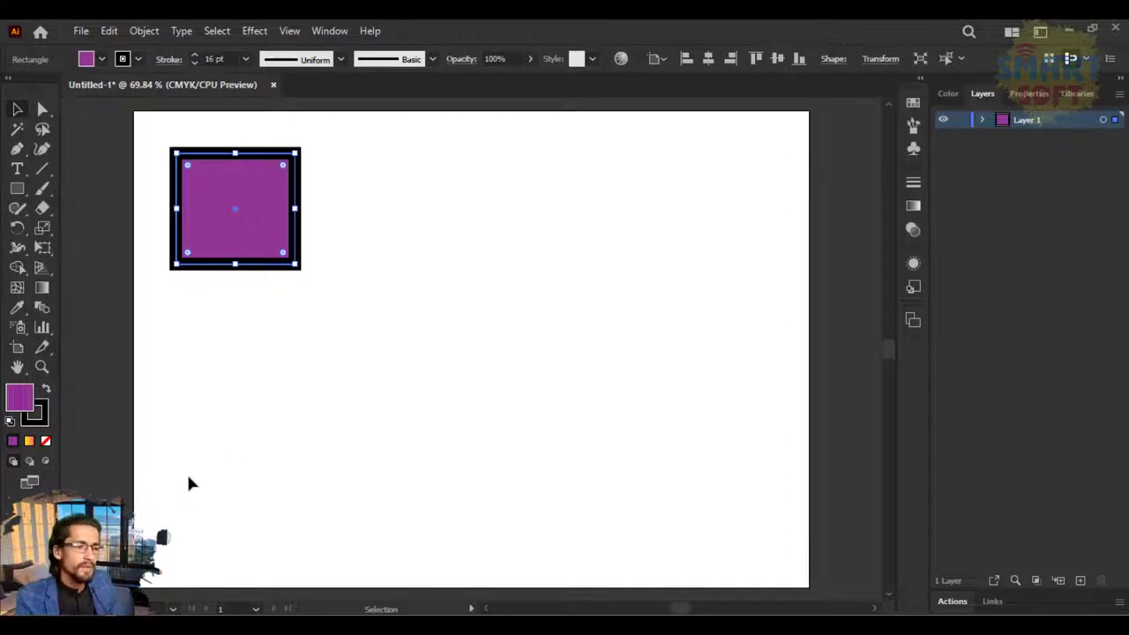
Swap fill and stroke for a black fill with purple border, nudging the square up-left
{"action": "left_click_drag", "start_coordinate": [337, 305], "coordinate": [157, 222]}
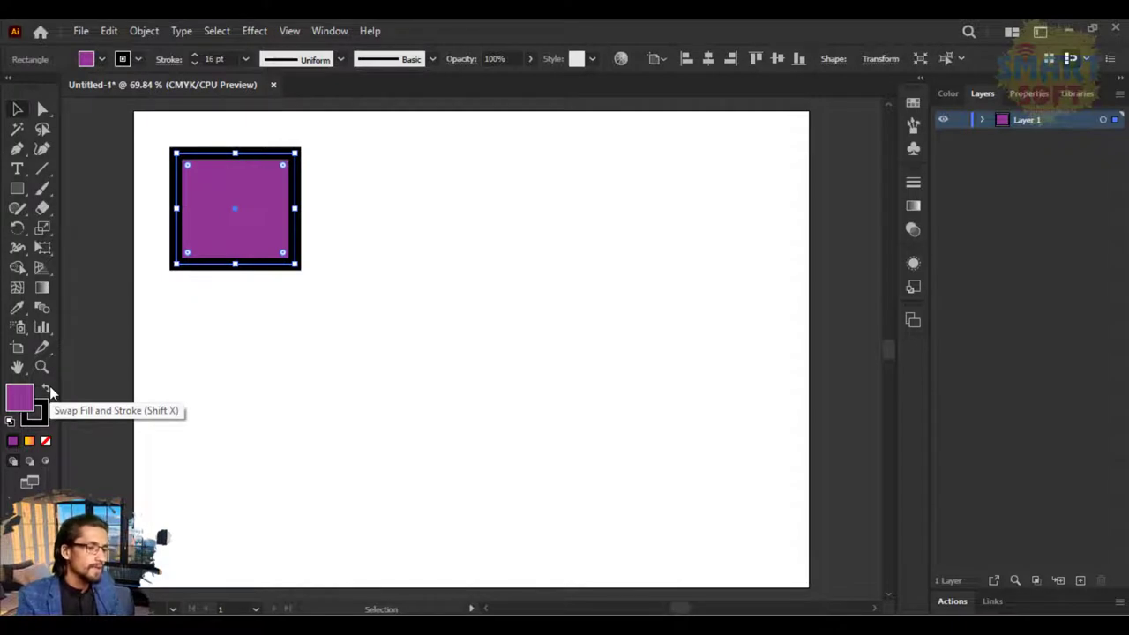
{"action": "left_click", "coordinate": [50, 390]}
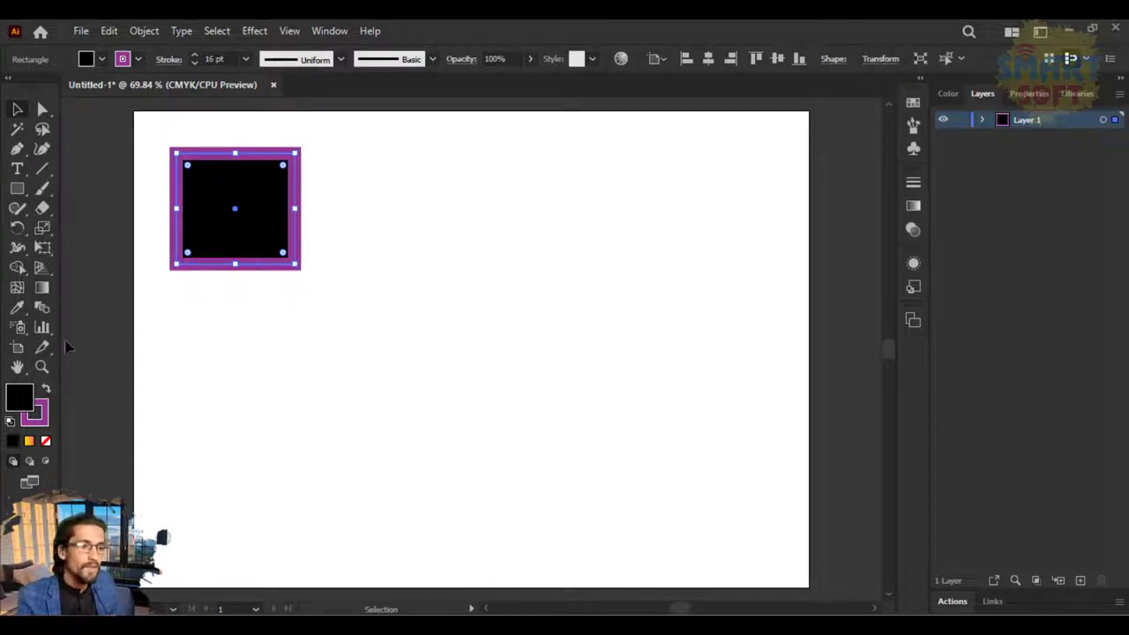
{"action": "mouse_move", "coordinate": [198, 223]}
{"action": "left_mouse_down"}
{"action": "mouse_move", "coordinate": [221, 203]}
{"action": "mouse_move", "coordinate": [184, 203]}
{"action": "left_mouse_up"}
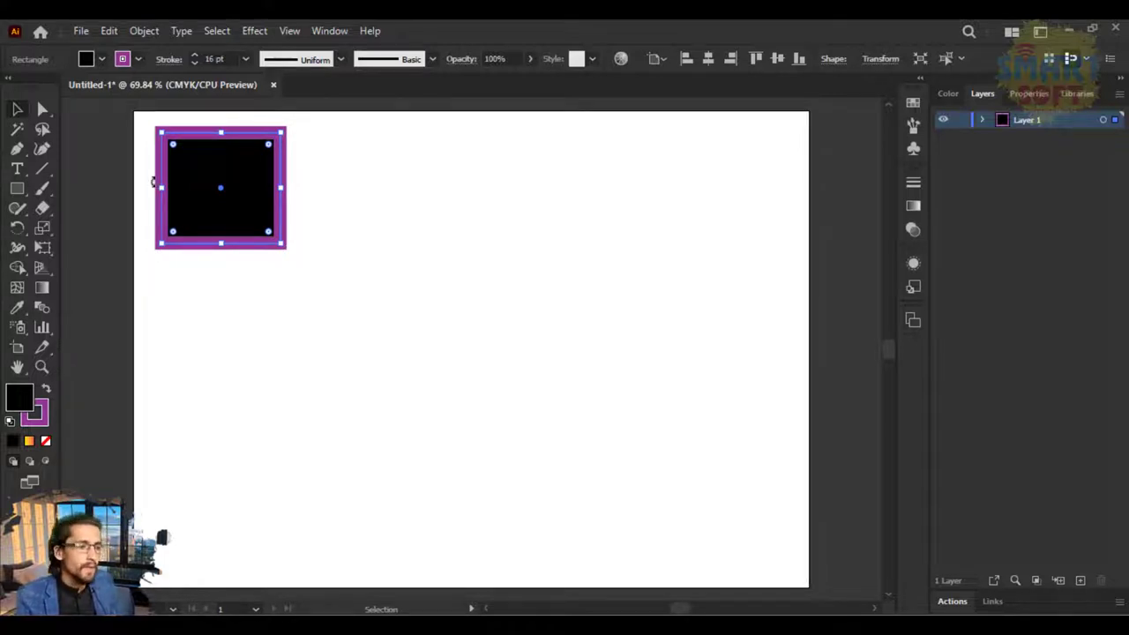
{"action": "left_click", "coordinate": [298, 284]}
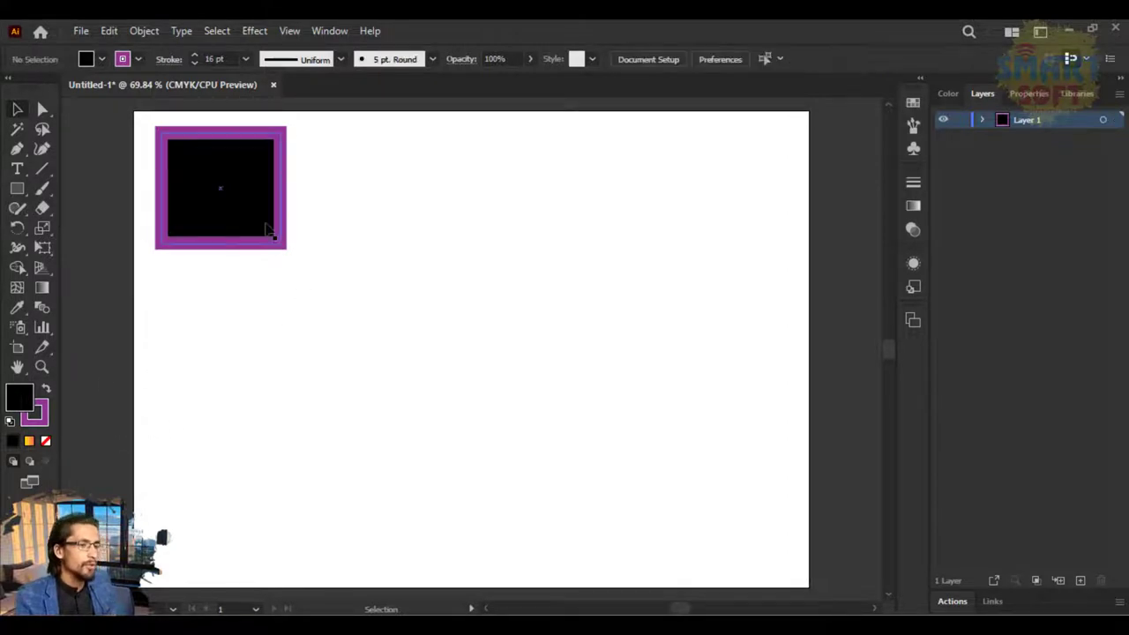
{"action": "left_click", "coordinate": [268, 232]}
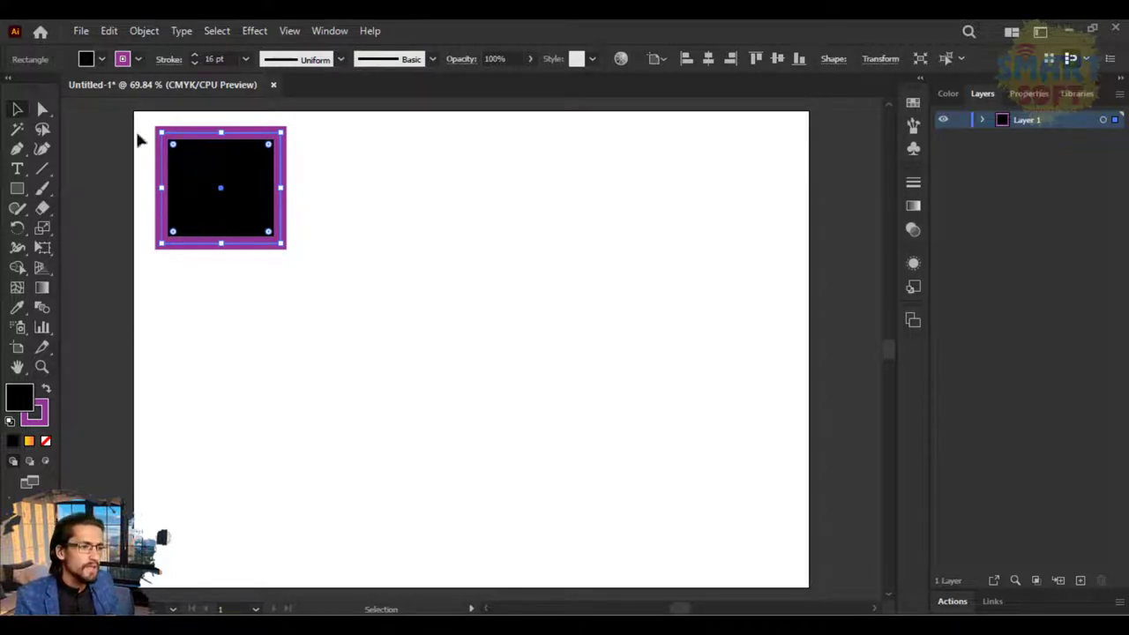
{"action": "left_click", "coordinate": [102, 59]}
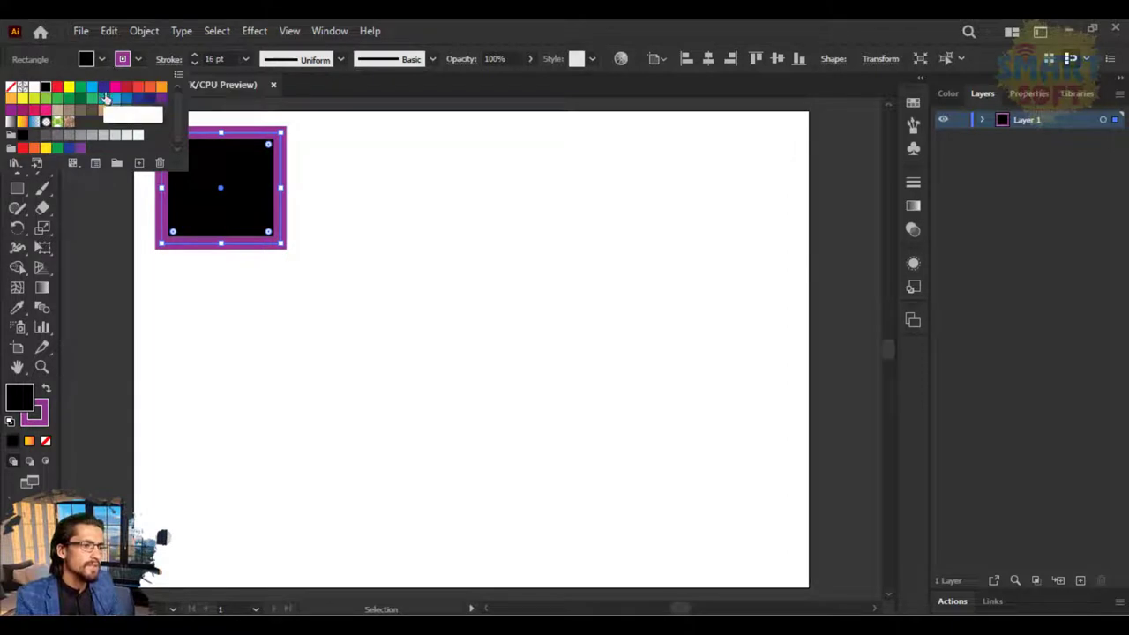
{"action": "left_click", "coordinate": [11, 88]}
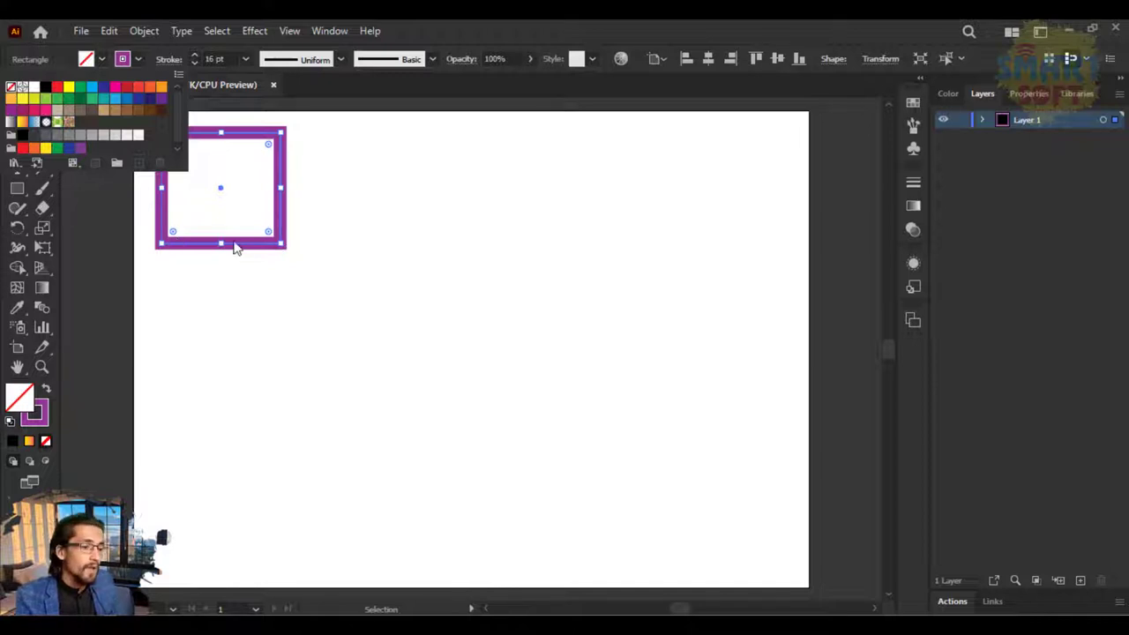
{"action": "left_click", "coordinate": [222, 201]}
{"action": "left_click", "coordinate": [194, 196]}
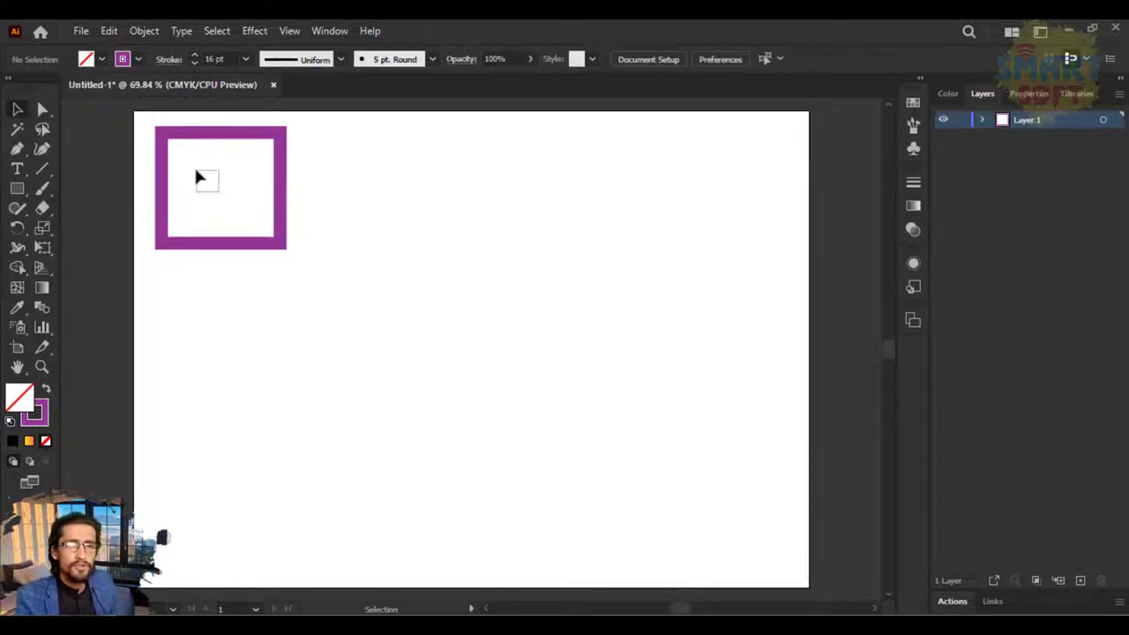
{"action": "mouse_move", "coordinate": [218, 192]}
{"action": "left_mouse_down"}
{"action": "mouse_move", "coordinate": [195, 170]}
{"action": "mouse_move", "coordinate": [235, 231]}
{"action": "left_mouse_up"}
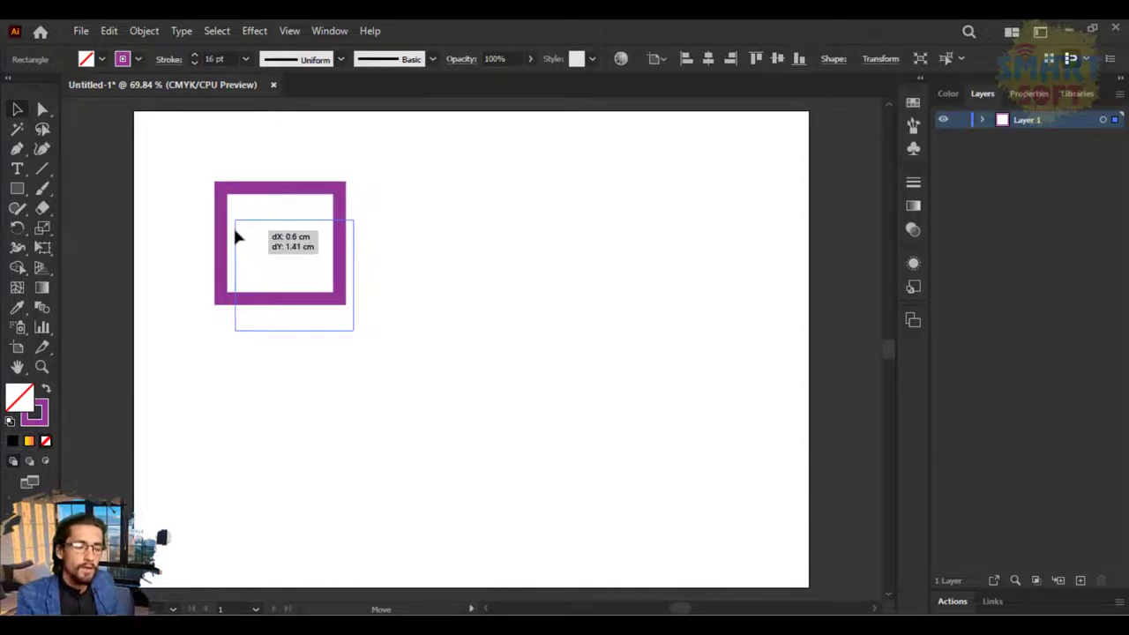
{"action": "left_click_drag", "start_coordinate": [234, 231], "coordinate": [195, 210]}
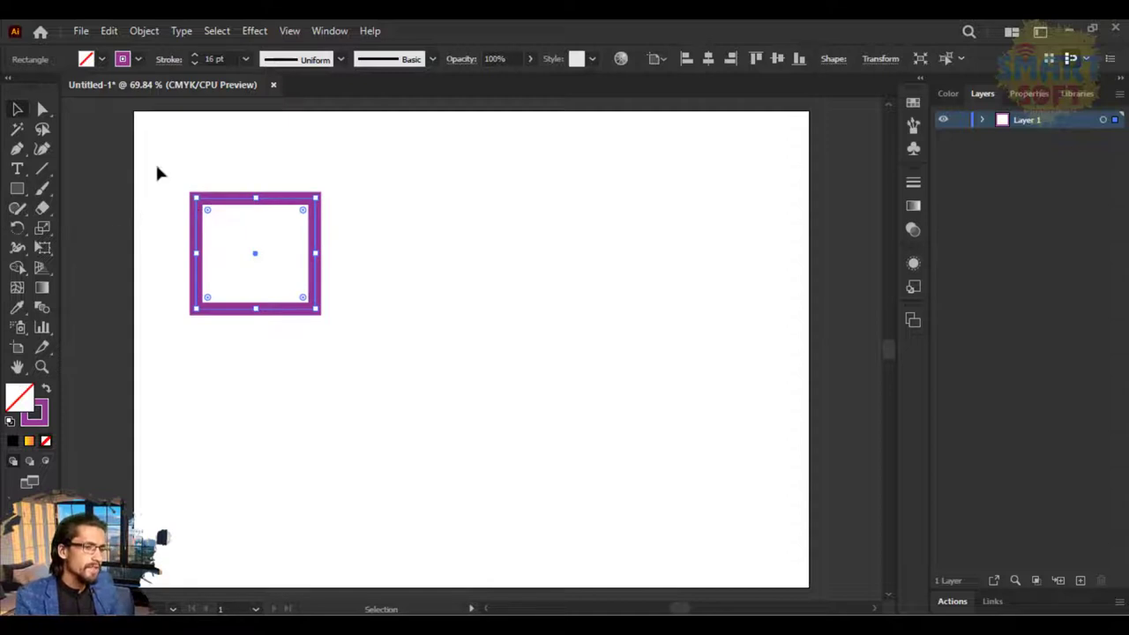
{"action": "key", "text": "ctrl+z"}
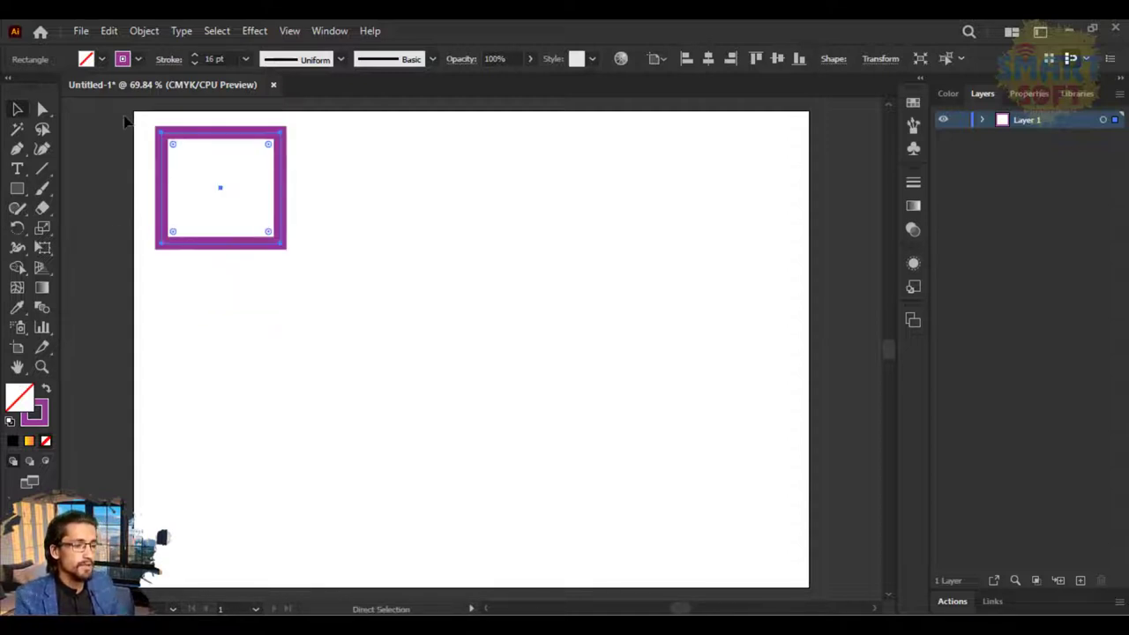
{"action": "key", "text": "ctrl+z"}
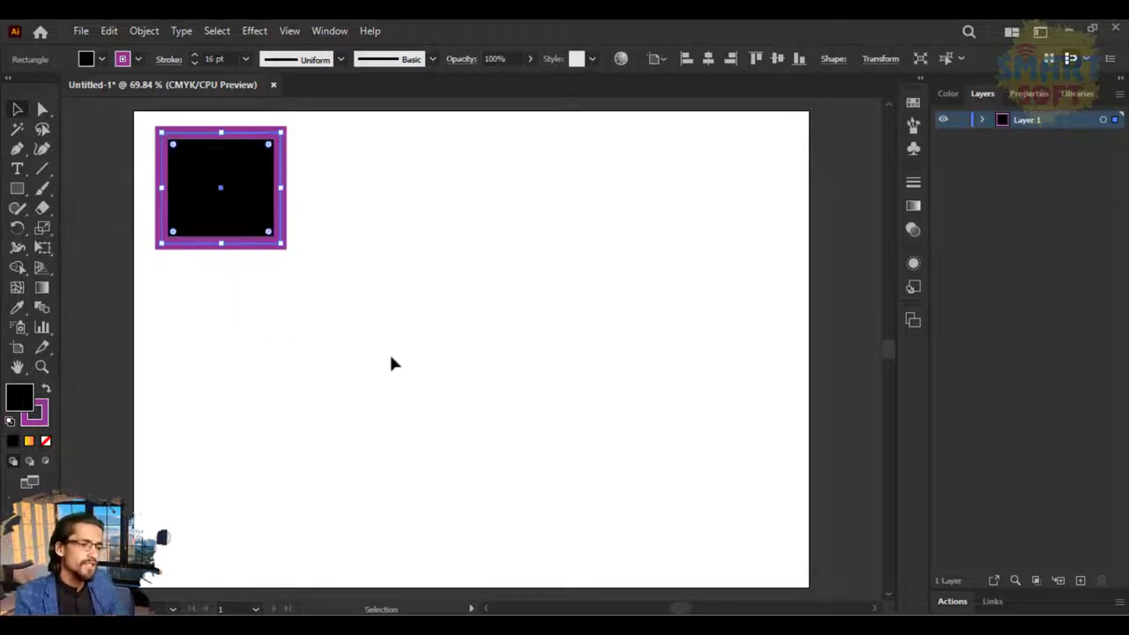
{"action": "left_click", "coordinate": [390, 359]}
{"action": "left_click_drag", "start_coordinate": [295, 253], "coordinate": [161, 171]}
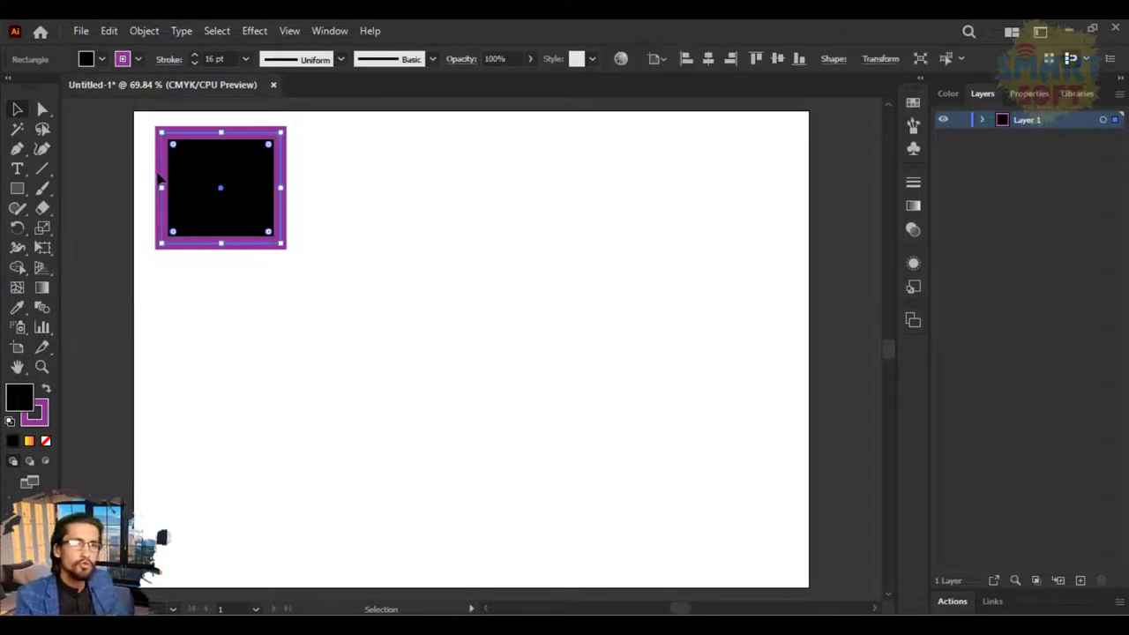
Remove the first square's stroke and give it a yellow-to-red gradient fill
{"action": "left_click", "coordinate": [42, 420]}
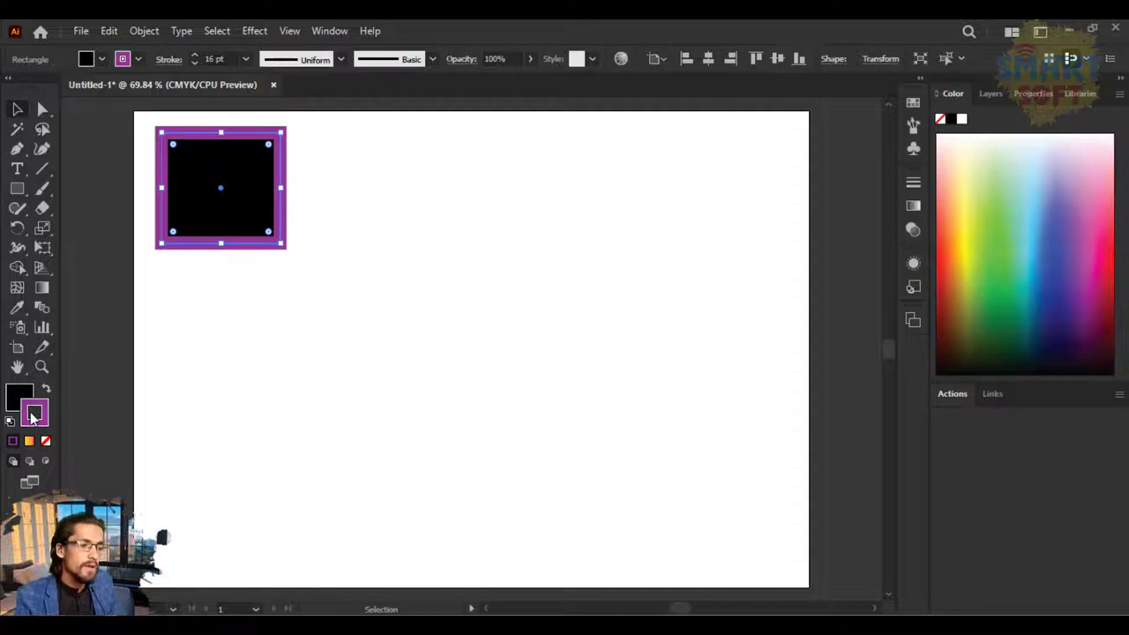
{"action": "left_click", "coordinate": [46, 440]}
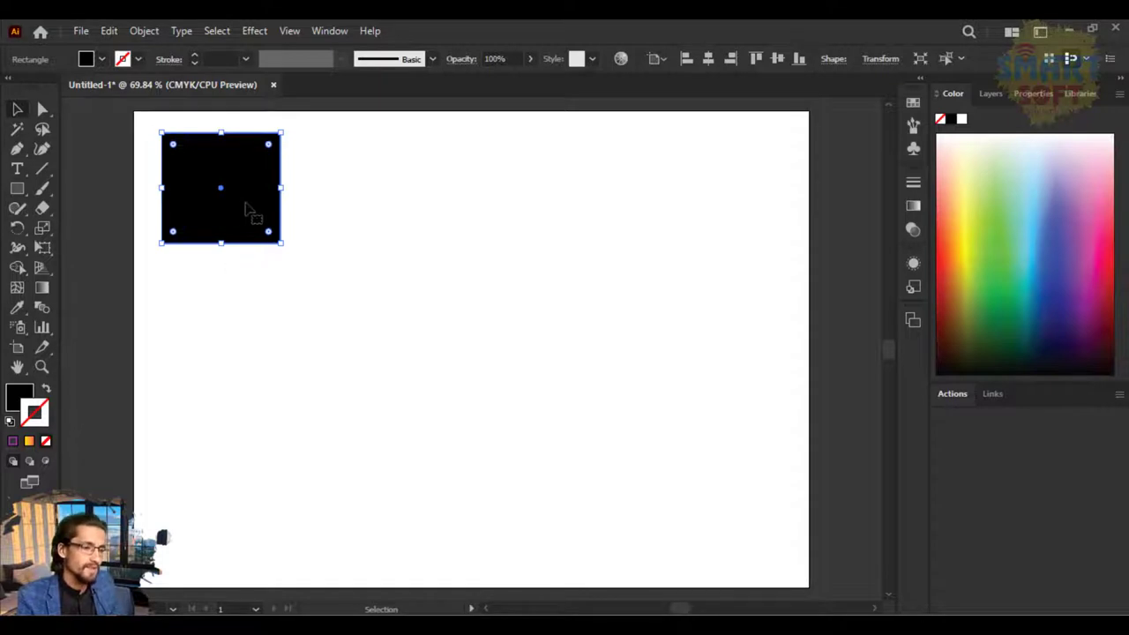
{"action": "left_click", "coordinate": [17, 397]}
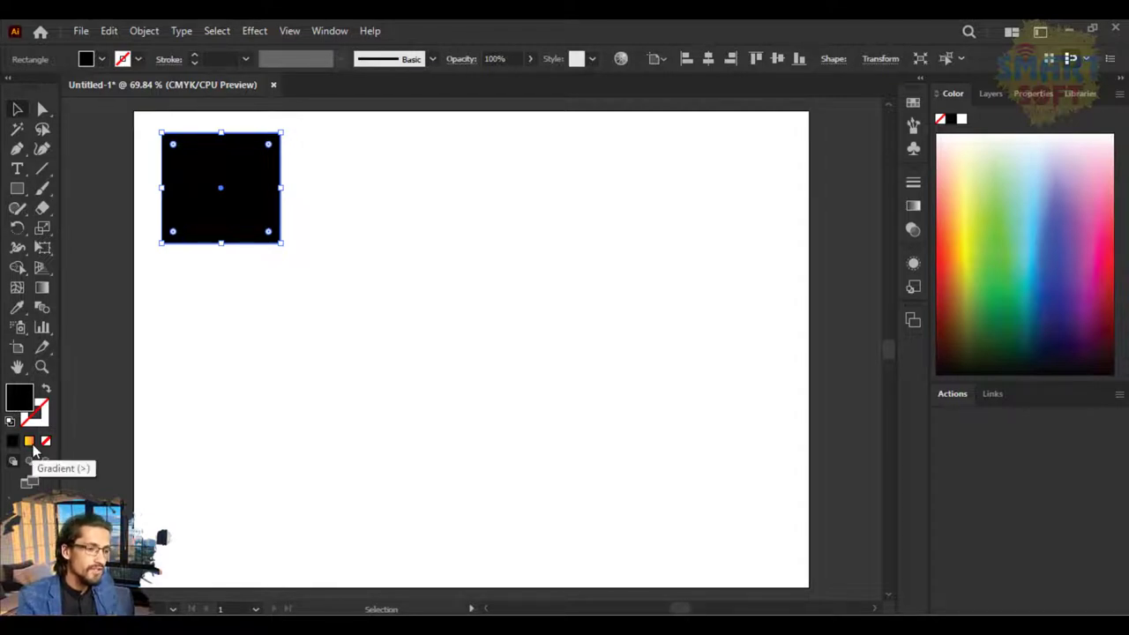
{"action": "left_click", "coordinate": [32, 450]}
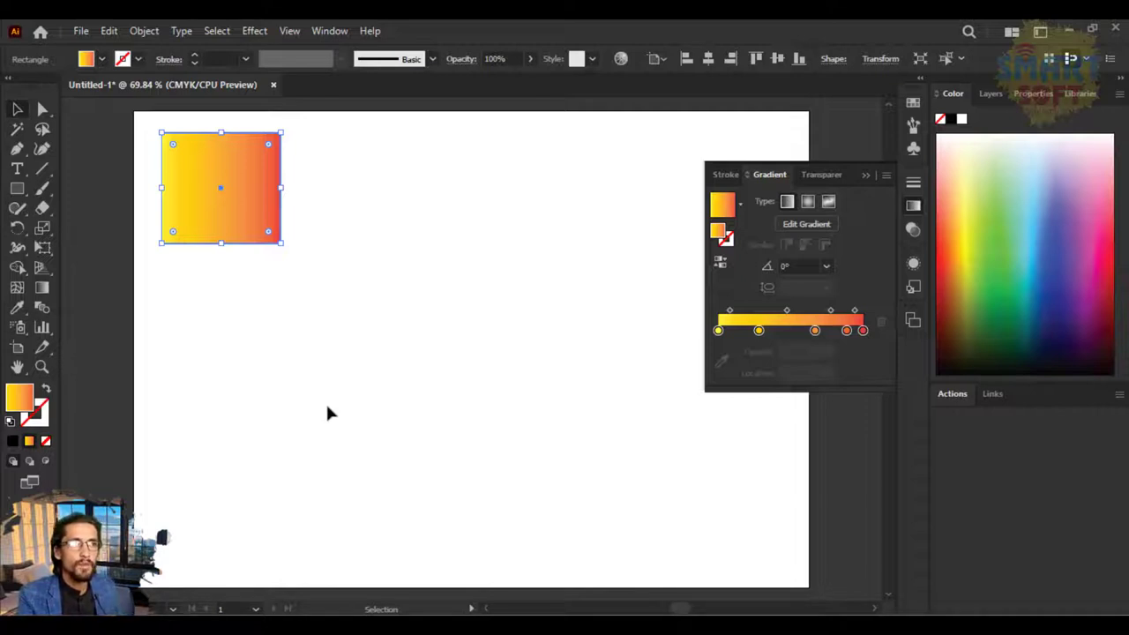
Draw a second square to the right of the gradient square
{"action": "left_click", "coordinate": [306, 369]}
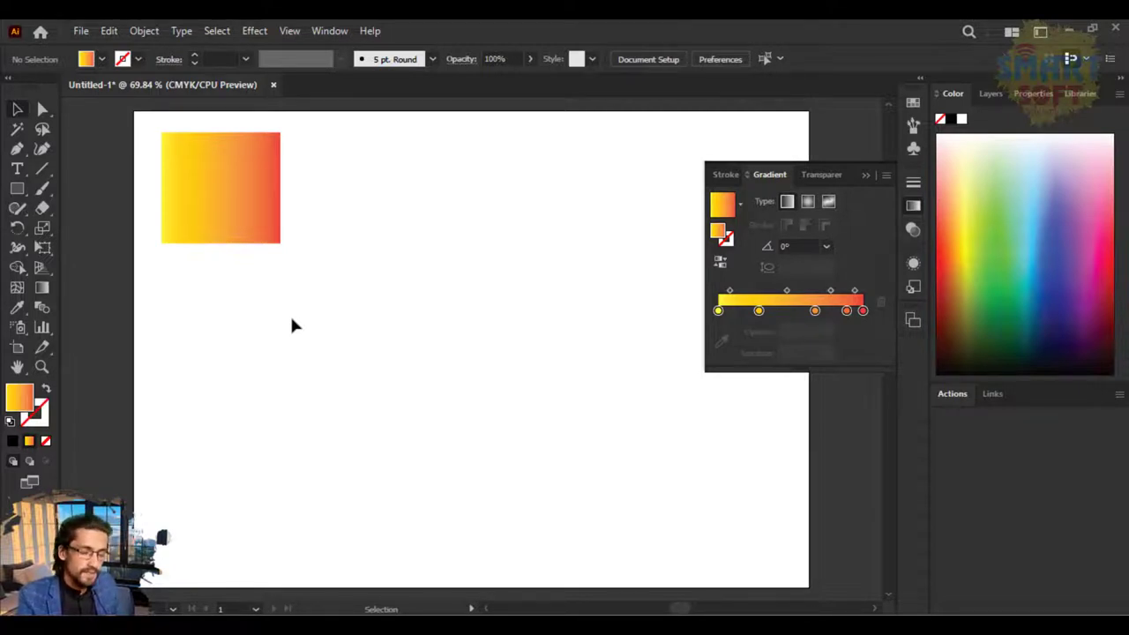
{"action": "left_click", "coordinate": [232, 186]}
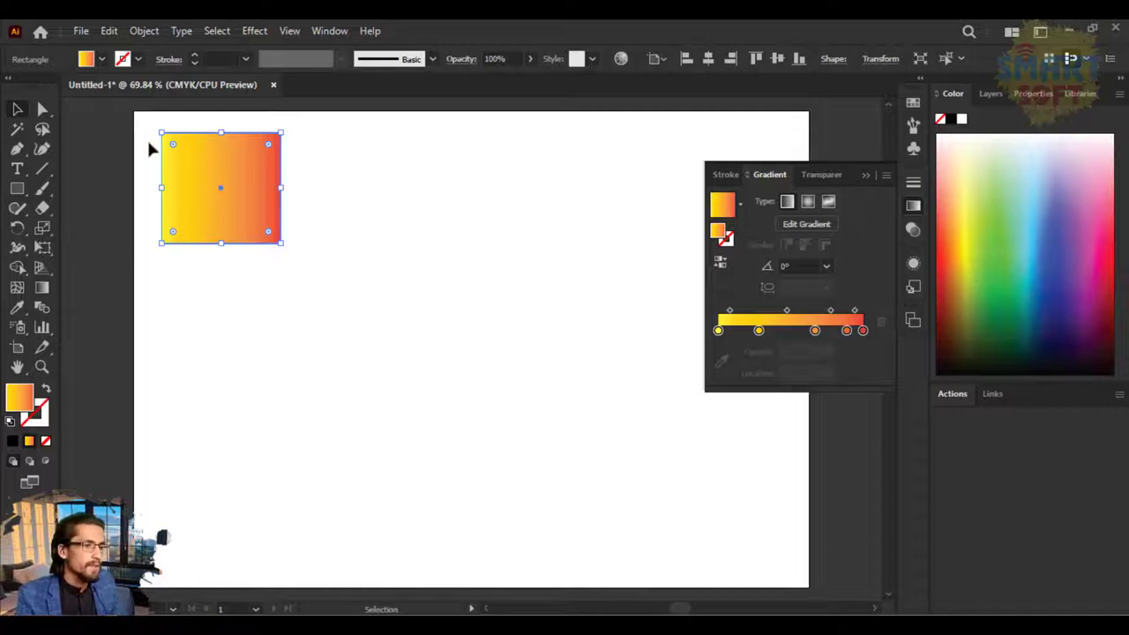
{"action": "left_click", "coordinate": [18, 189]}
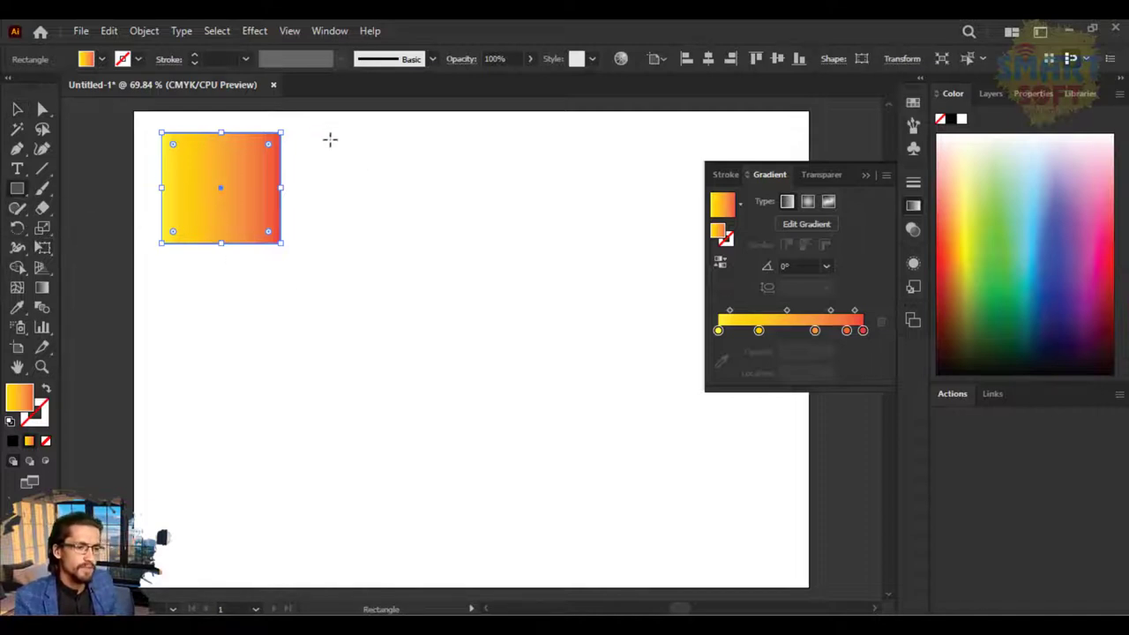
{"action": "mouse_move", "coordinate": [330, 140]}
{"action": "left_mouse_down"}
{"action": "mouse_move", "coordinate": [418, 260]}
{"action": "mouse_move", "coordinate": [413, 247]}
{"action": "left_mouse_up"}
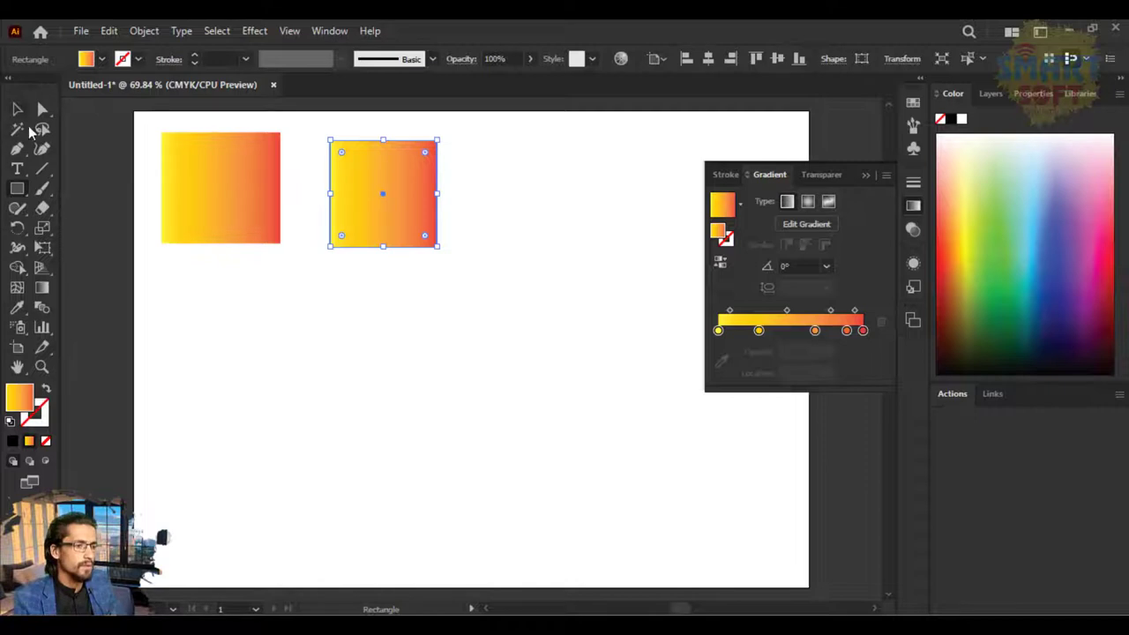
Fill the new square with solid black and reposition it beside the gradient square
{"action": "left_click", "coordinate": [13, 442]}
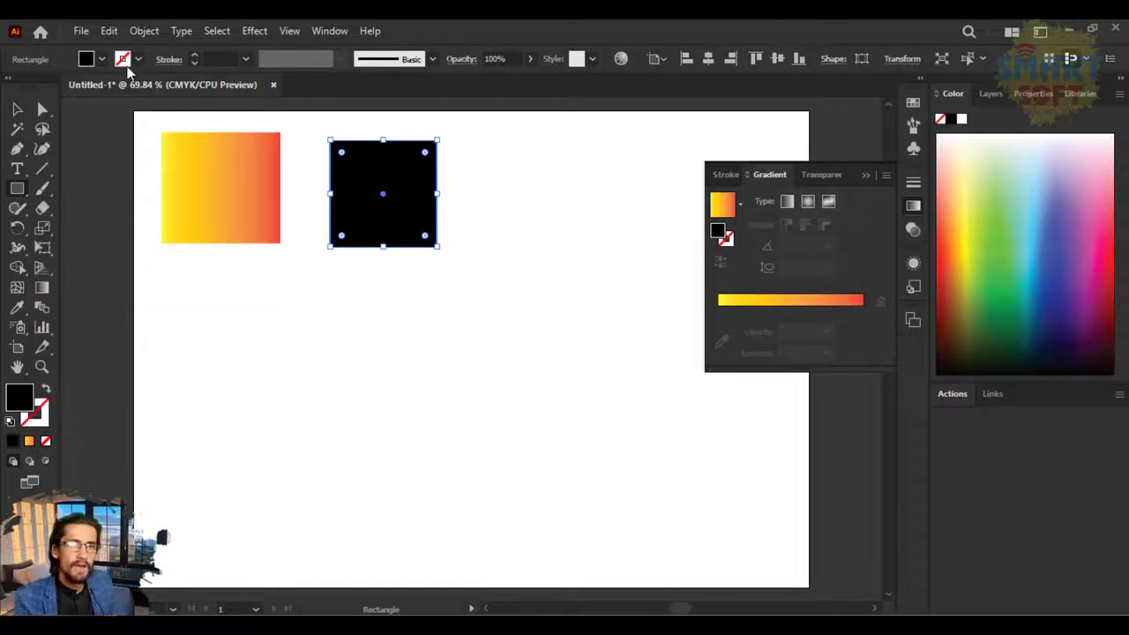
{"action": "left_click", "coordinate": [16, 108]}
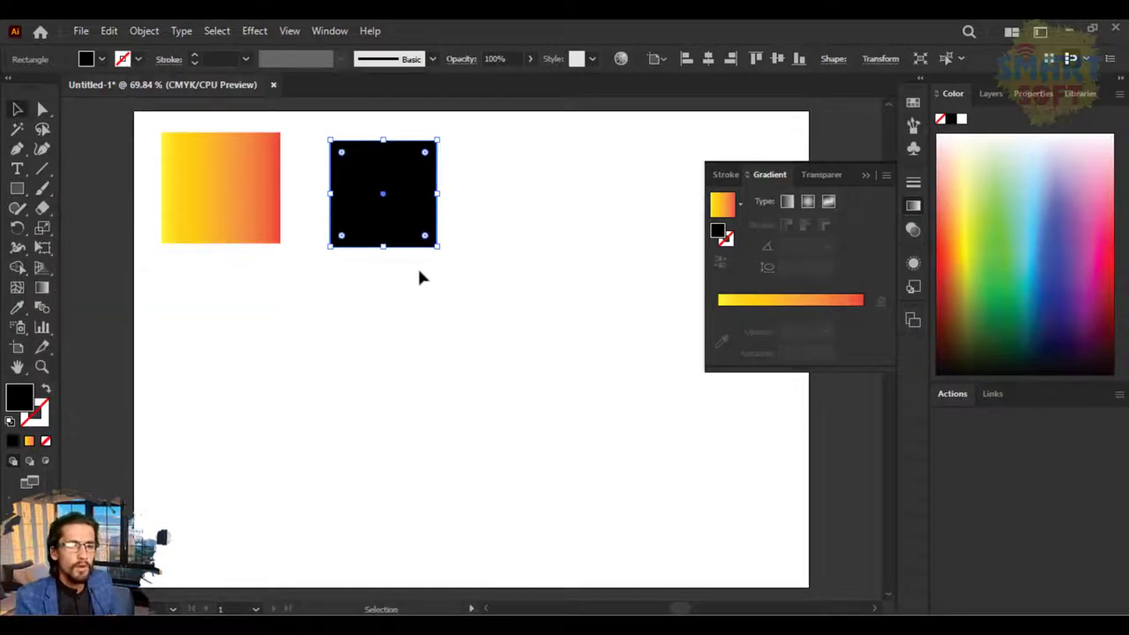
{"action": "left_click_drag", "start_coordinate": [399, 232], "coordinate": [416, 227]}
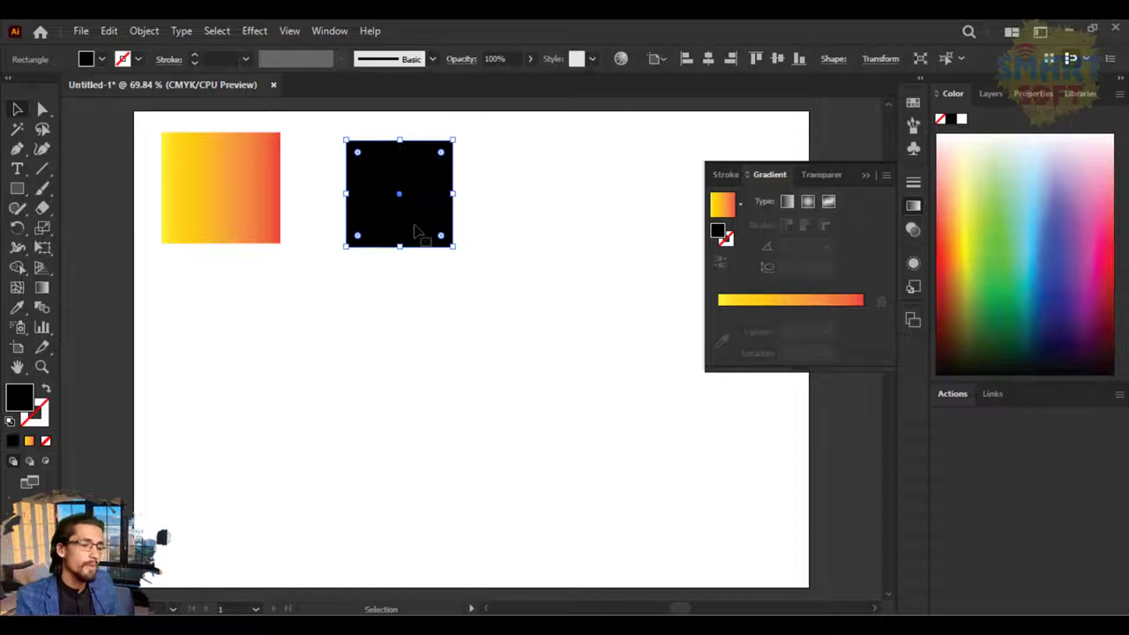
{"action": "left_click_drag", "start_coordinate": [415, 229], "coordinate": [373, 217]}
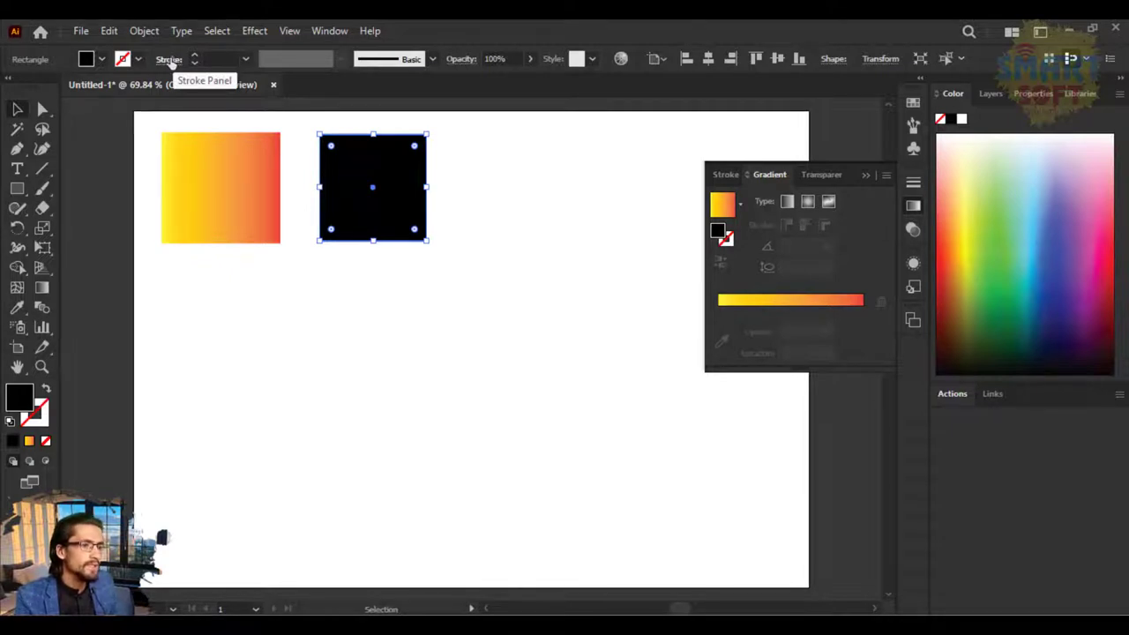
Close the control-bar stroke options and bring up the Window menu's panel list
{"action": "left_click", "coordinate": [170, 60]}
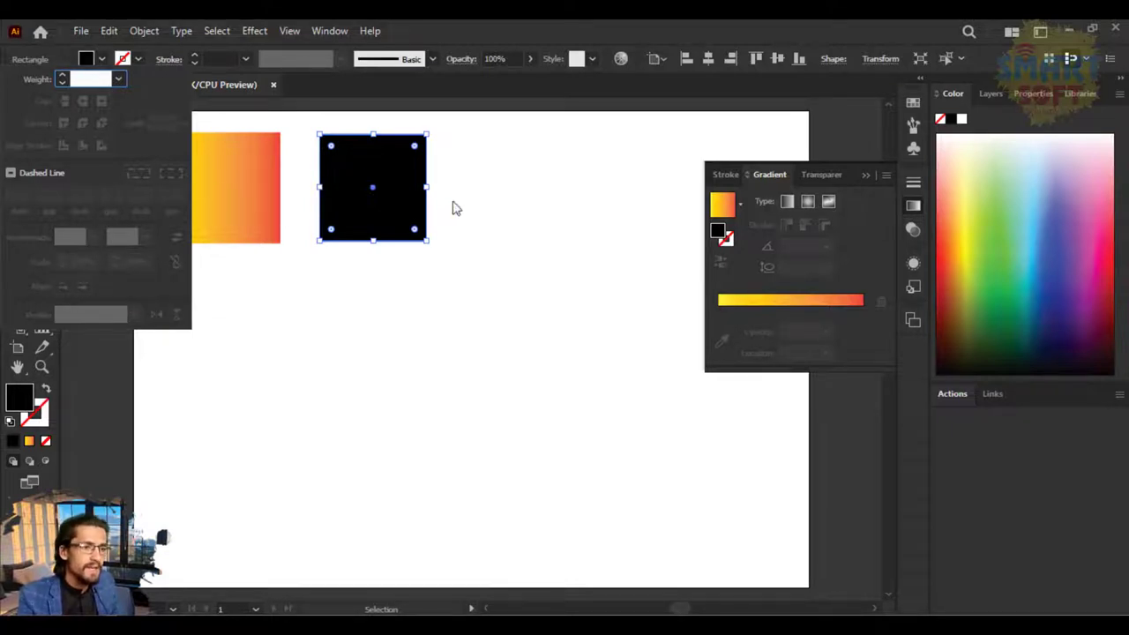
{"action": "left_click", "coordinate": [397, 171]}
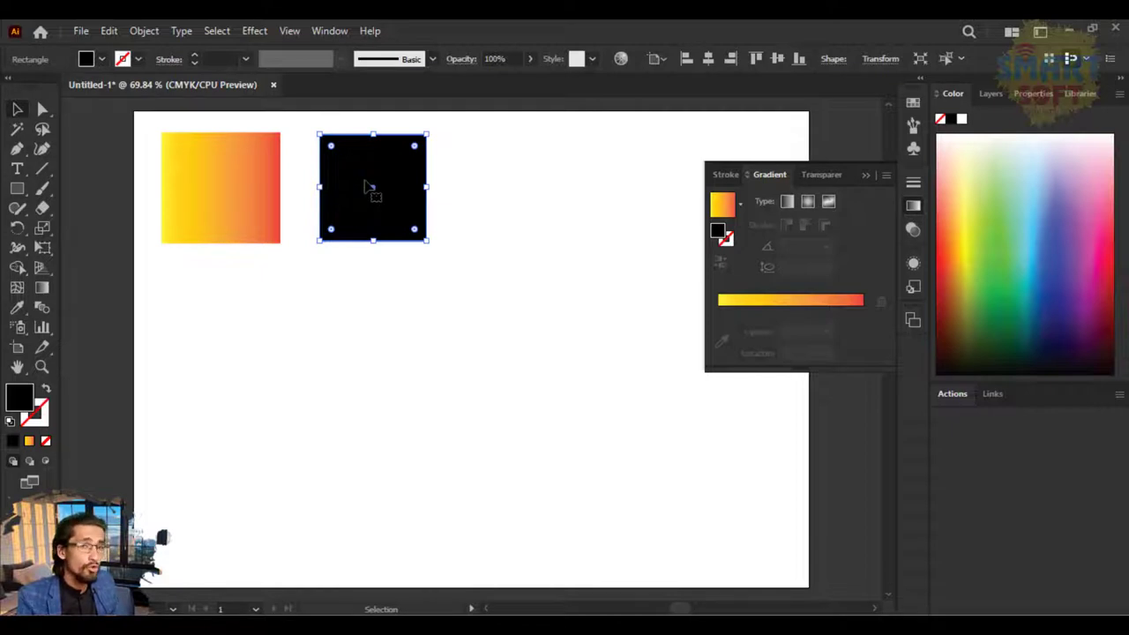
{"action": "left_click", "coordinate": [314, 32]}
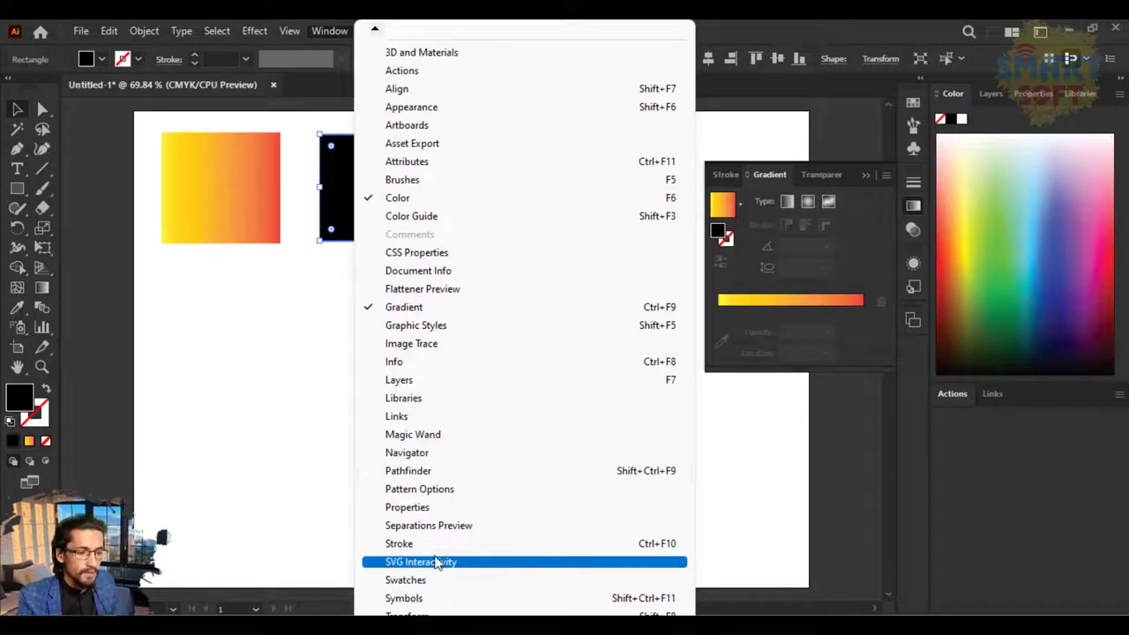
Show the Stroke panel, set a 1 pt stroke, and swap the square's fill and stroke colours
{"action": "left_click", "coordinate": [651, 552]}
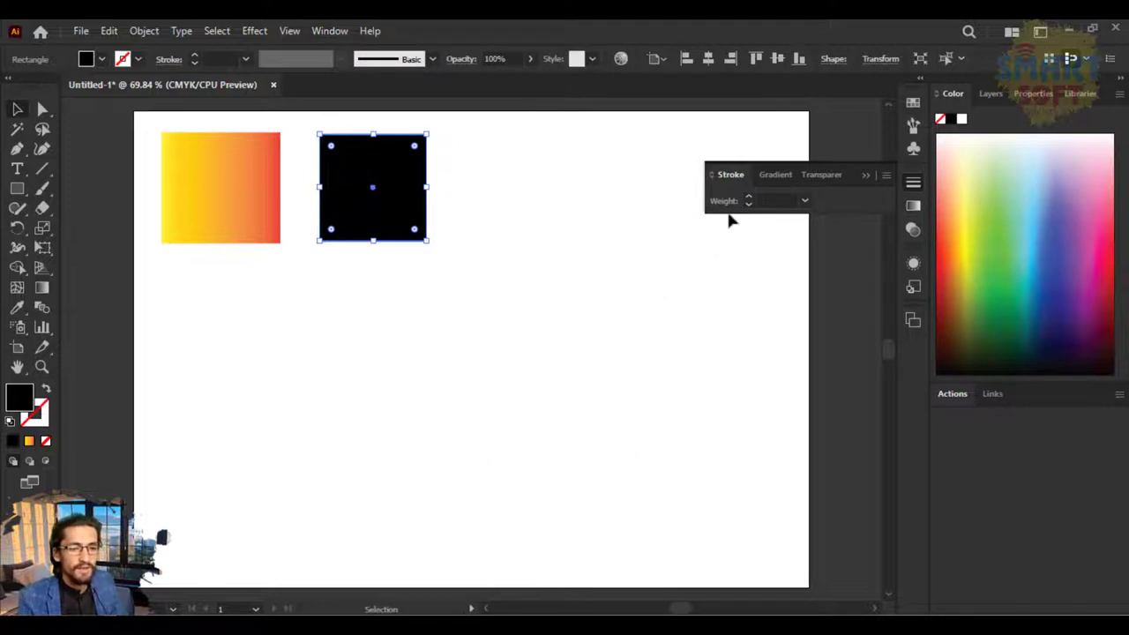
{"action": "left_click", "coordinate": [770, 199]}
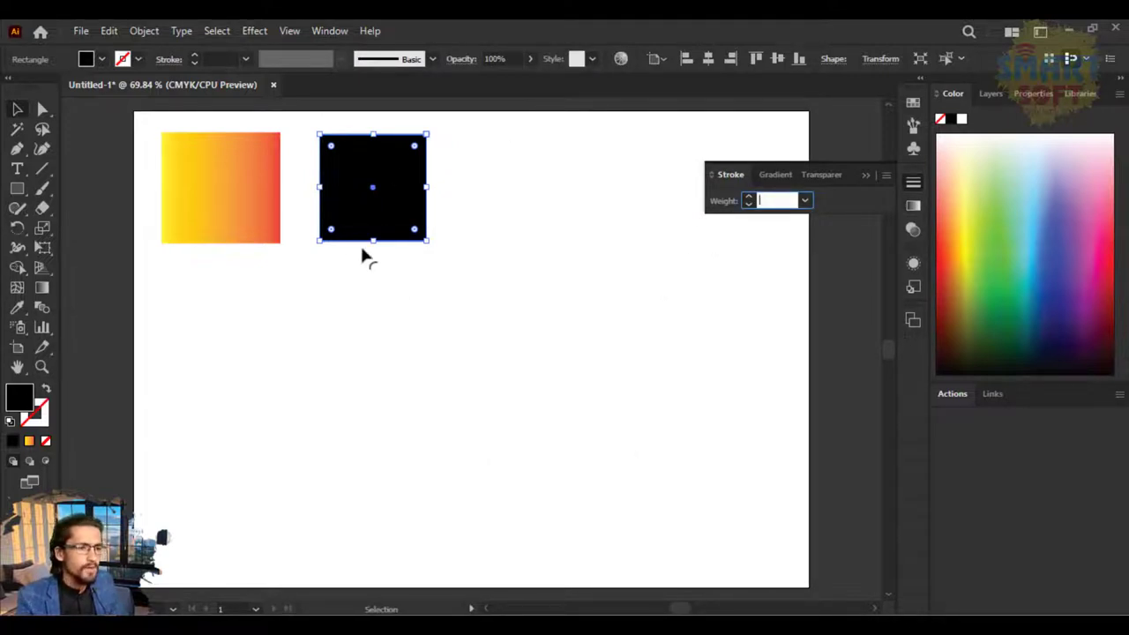
{"action": "left_click", "coordinate": [772, 201]}
{"action": "type", "text": "0.25"}
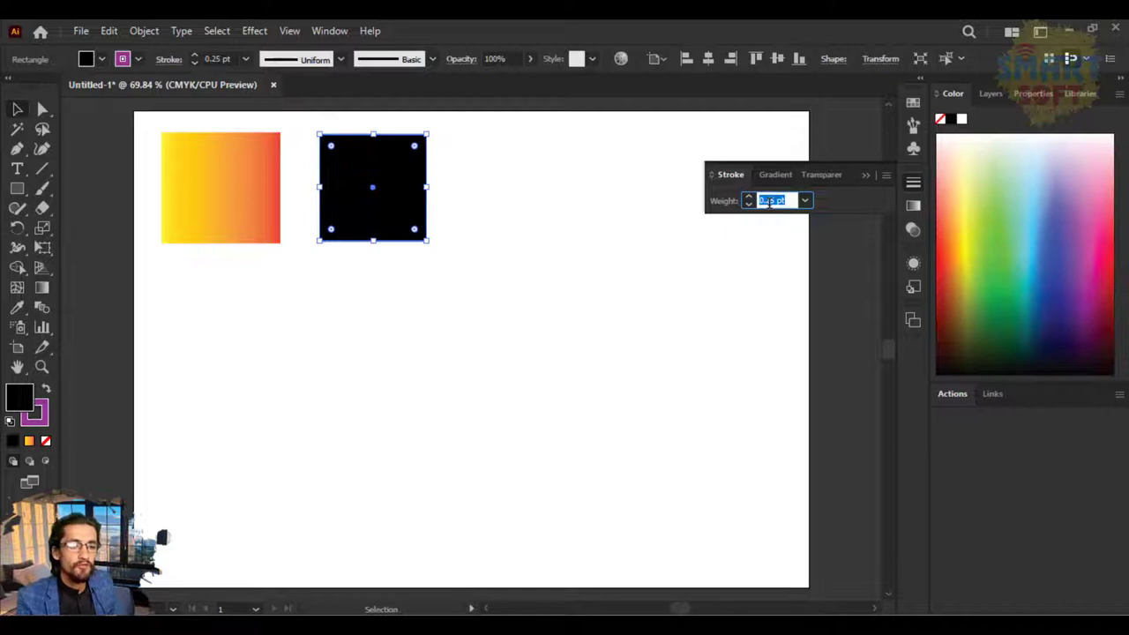
{"action": "key", "text": "Up"}
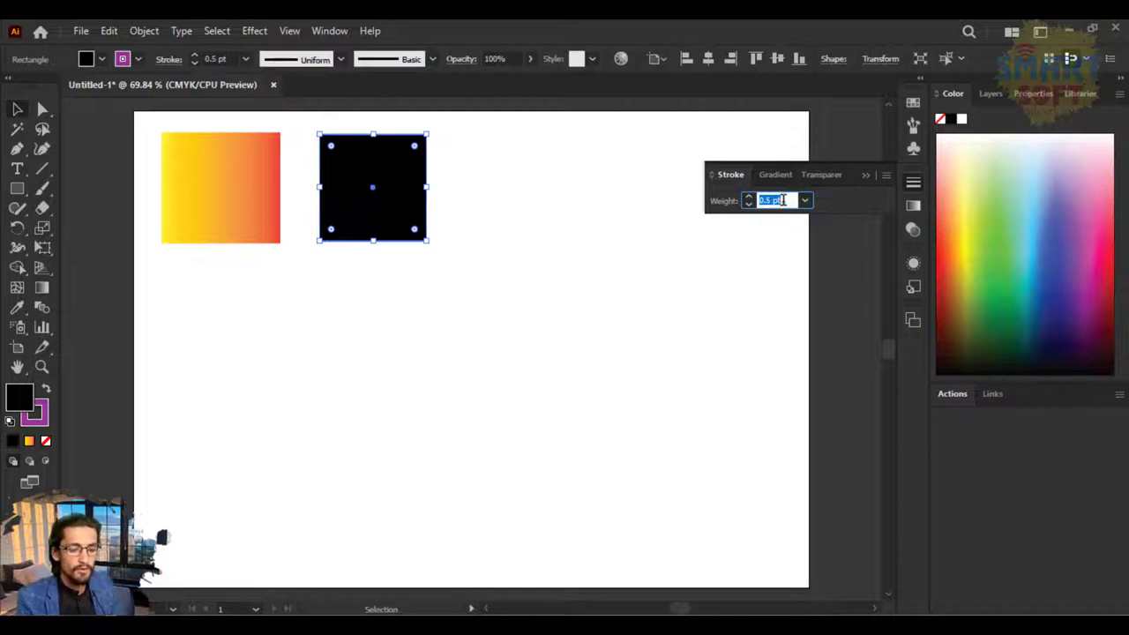
{"action": "key", "text": "Up"}
{"action": "key", "text": "Up"}
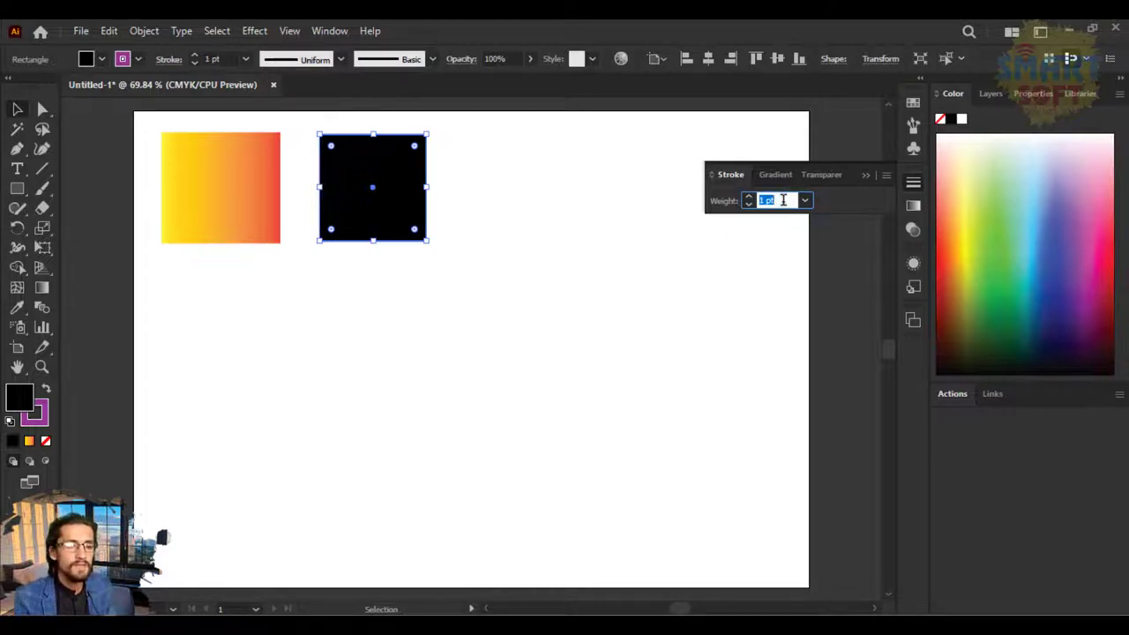
{"action": "left_click", "coordinate": [48, 389]}
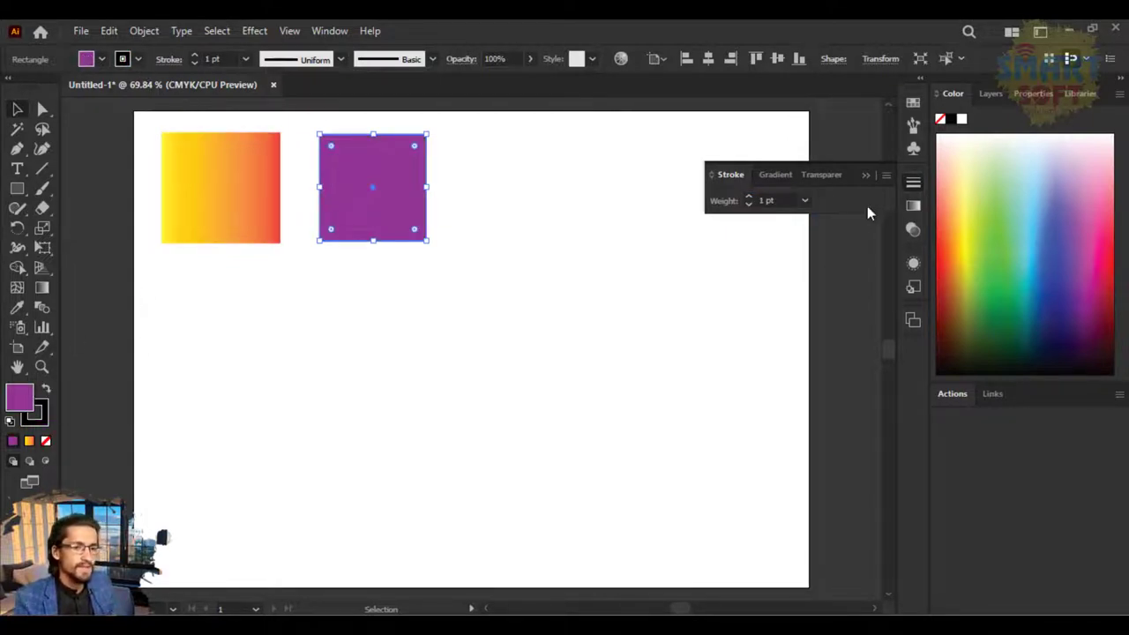
Set the square's black stroke weight to 8 pt
{"action": "left_click", "coordinate": [783, 201]}
{"action": "type", "text": "10"}
{"action": "key", "text": "Return"}
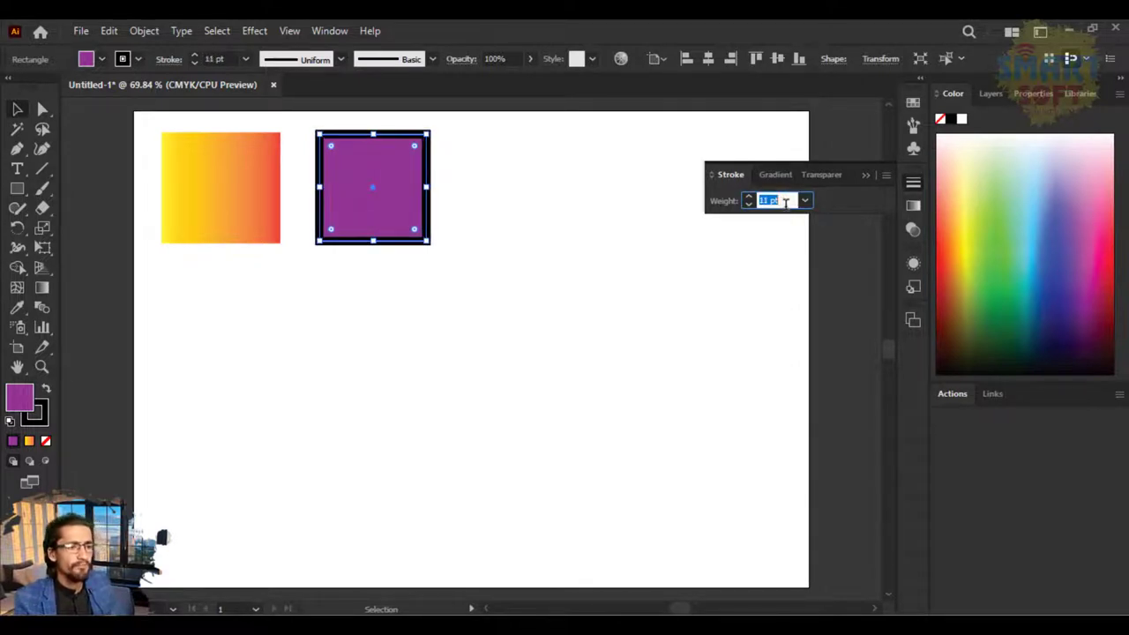
{"action": "key", "text": "Down"}
{"action": "key", "text": "Down"}
{"action": "key", "text": "Down"}
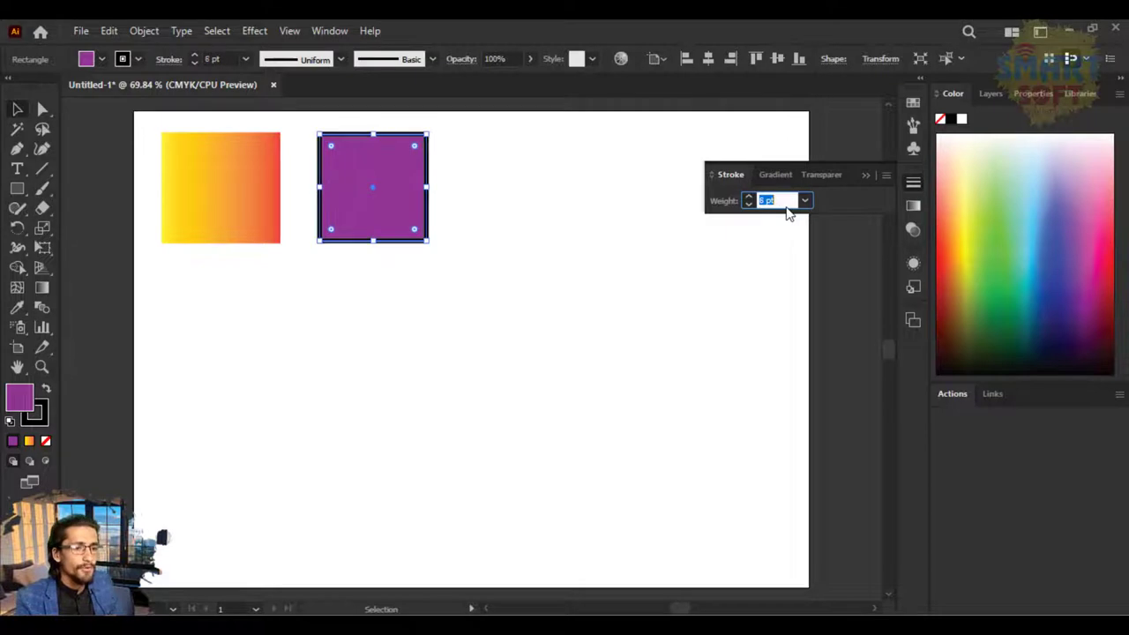
{"action": "key", "text": "Up"}
{"action": "left_click", "coordinate": [881, 177]}
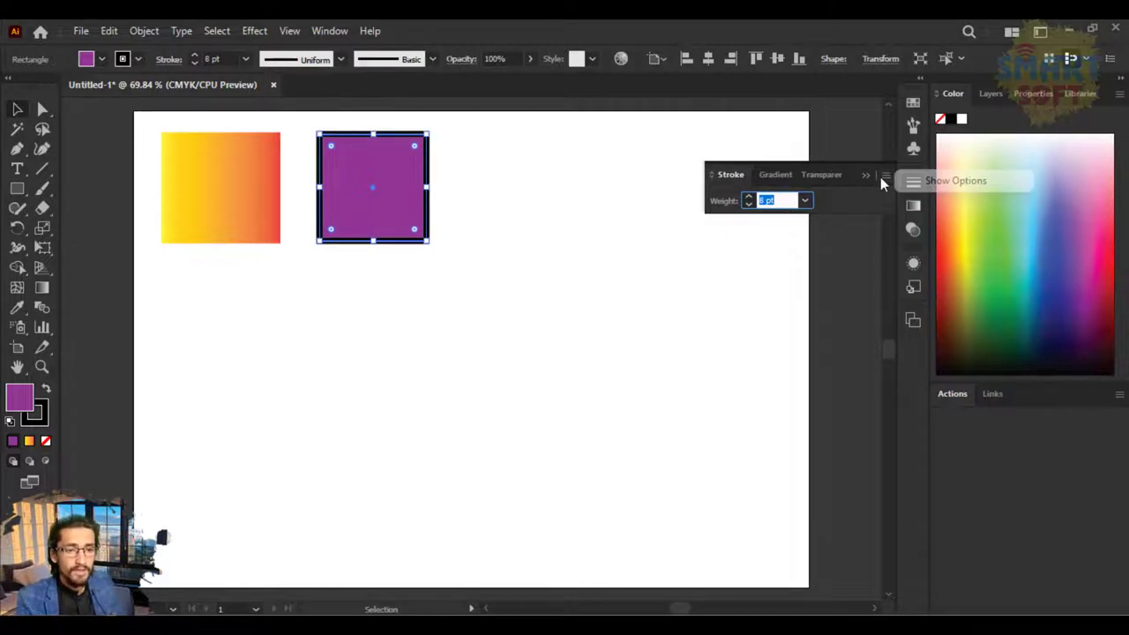
Show the full stroke options and set the purple square's stroke to None
{"action": "left_click", "coordinate": [942, 185]}
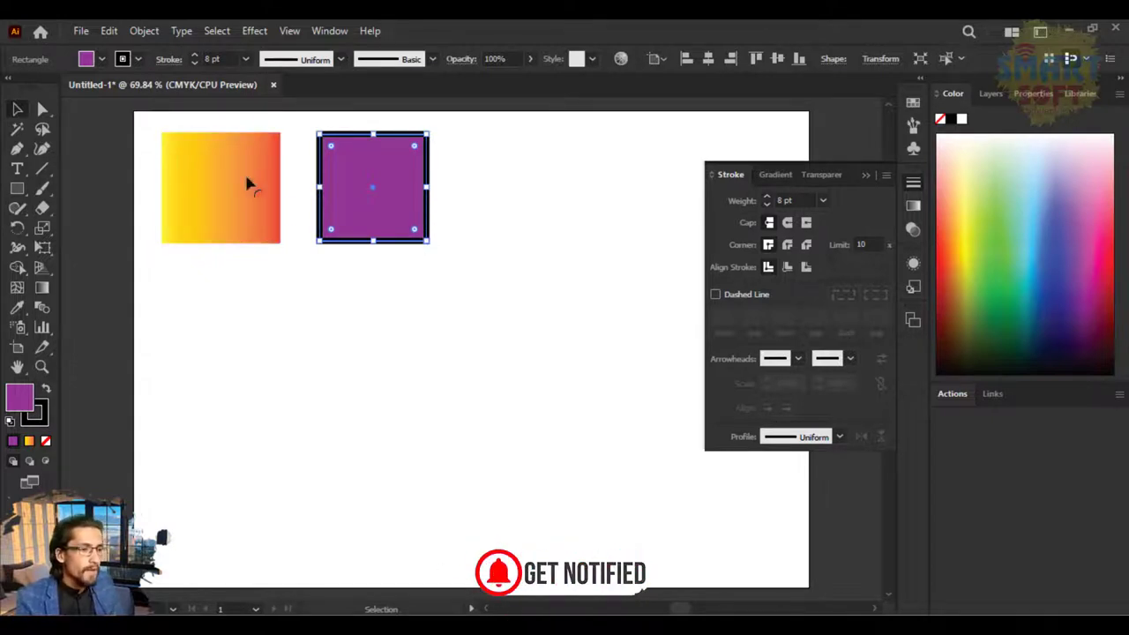
{"action": "left_click", "coordinate": [42, 417]}
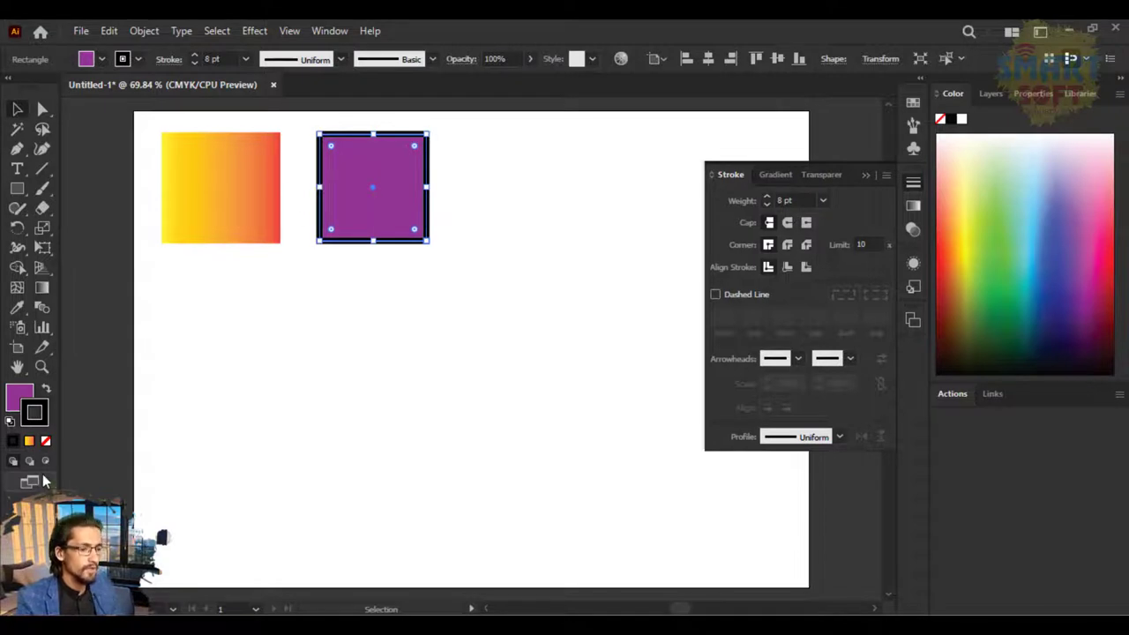
{"action": "left_click", "coordinate": [47, 442]}
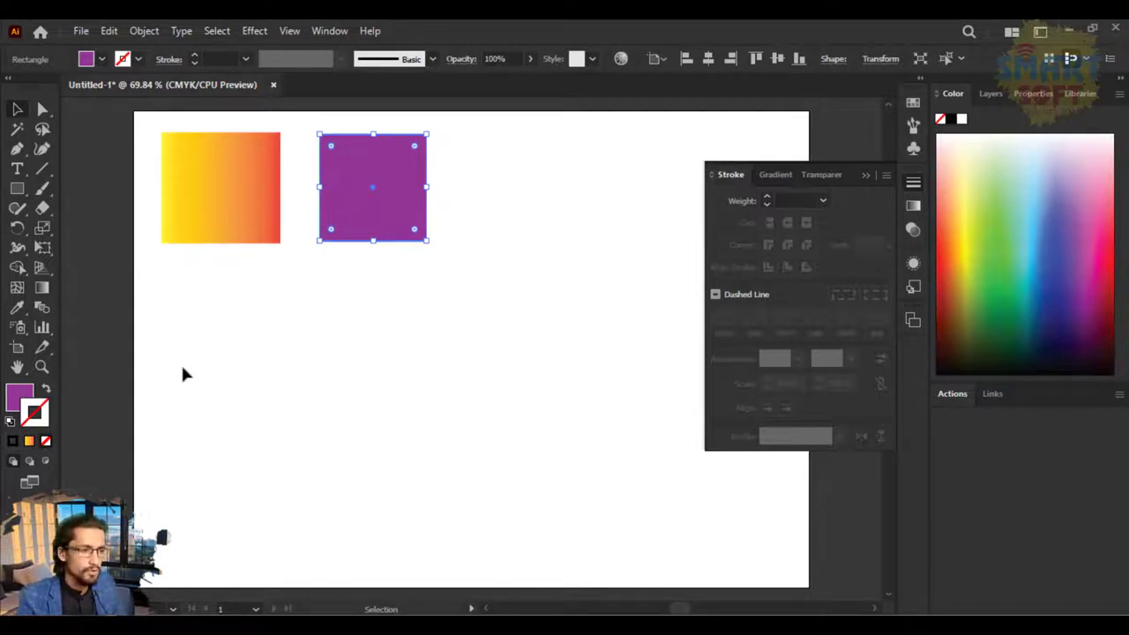
Show rulers, add a horizontal guide at the squares, and restore a thicker black stroke on the purple square
{"action": "key", "text": "ctrl+r"}
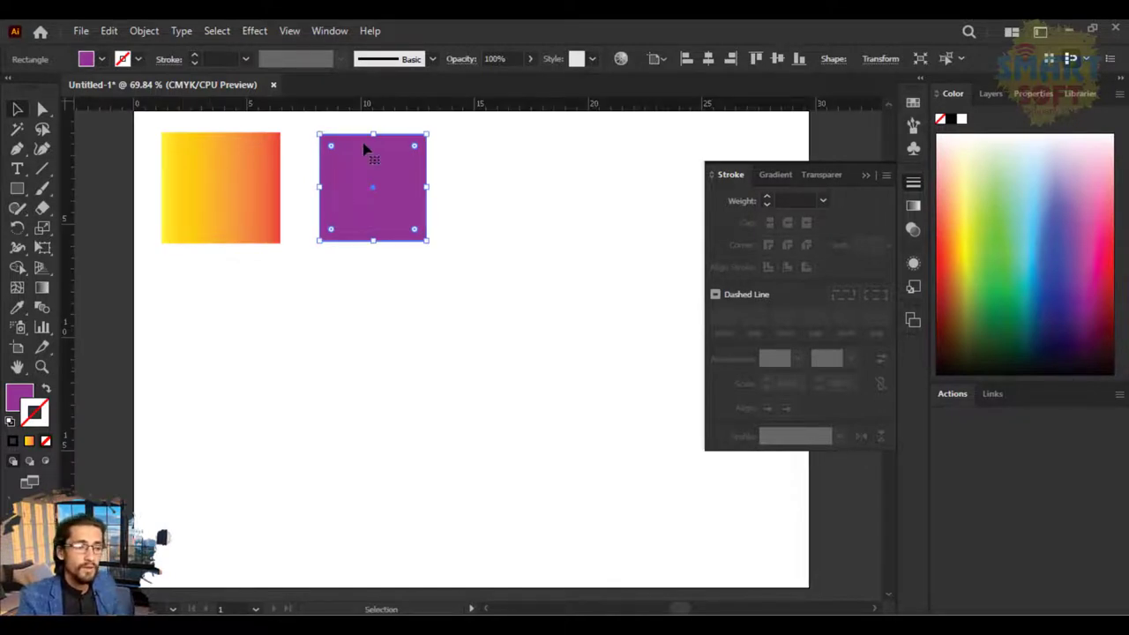
{"action": "mouse_move", "coordinate": [396, 108]}
{"action": "left_mouse_down"}
{"action": "mouse_move", "coordinate": [410, 148]}
{"action": "mouse_move", "coordinate": [413, 134]}
{"action": "mouse_move", "coordinate": [357, 248]}
{"action": "left_mouse_up"}
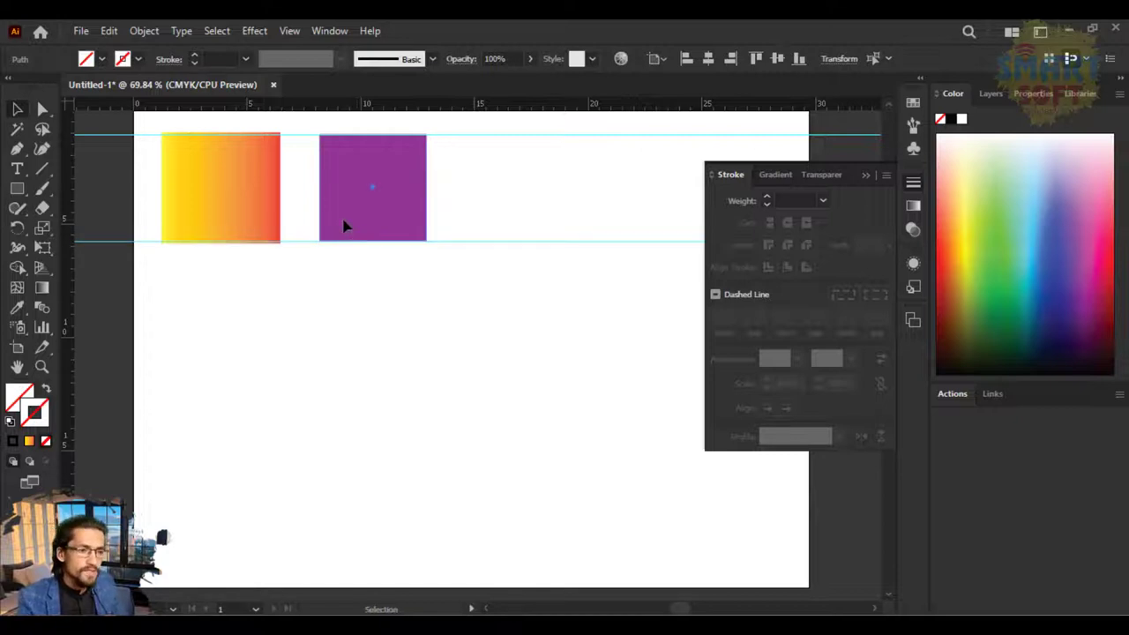
{"action": "left_click", "coordinate": [344, 227]}
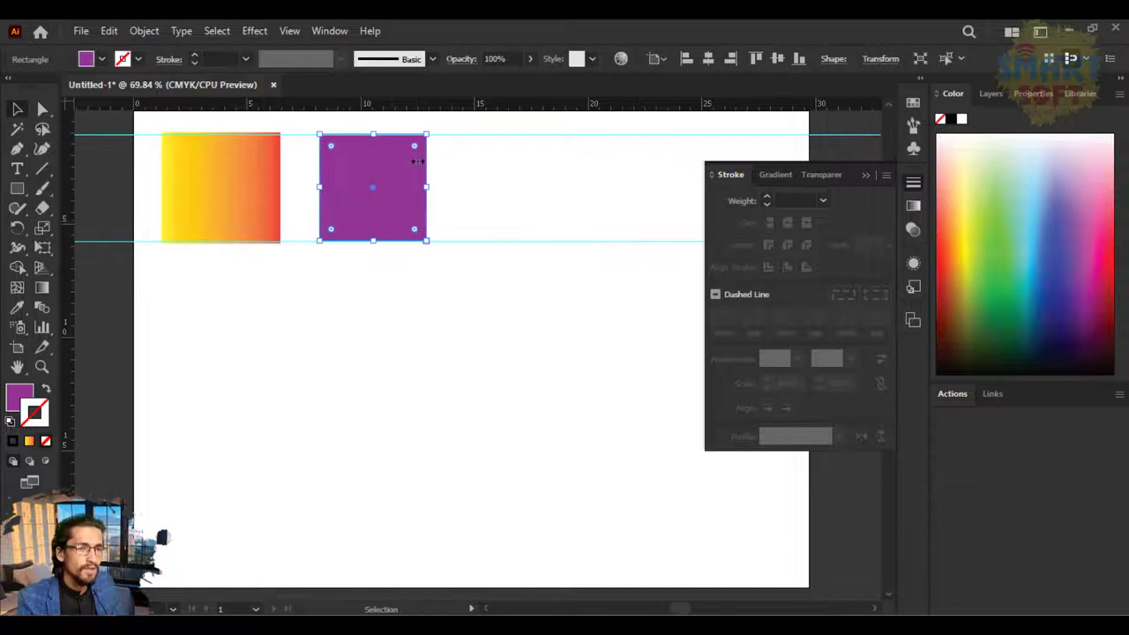
{"action": "left_click", "coordinate": [221, 59]}
{"action": "key", "text": "Up"}
{"action": "key", "text": "Up"}
{"action": "key", "text": "Up"}
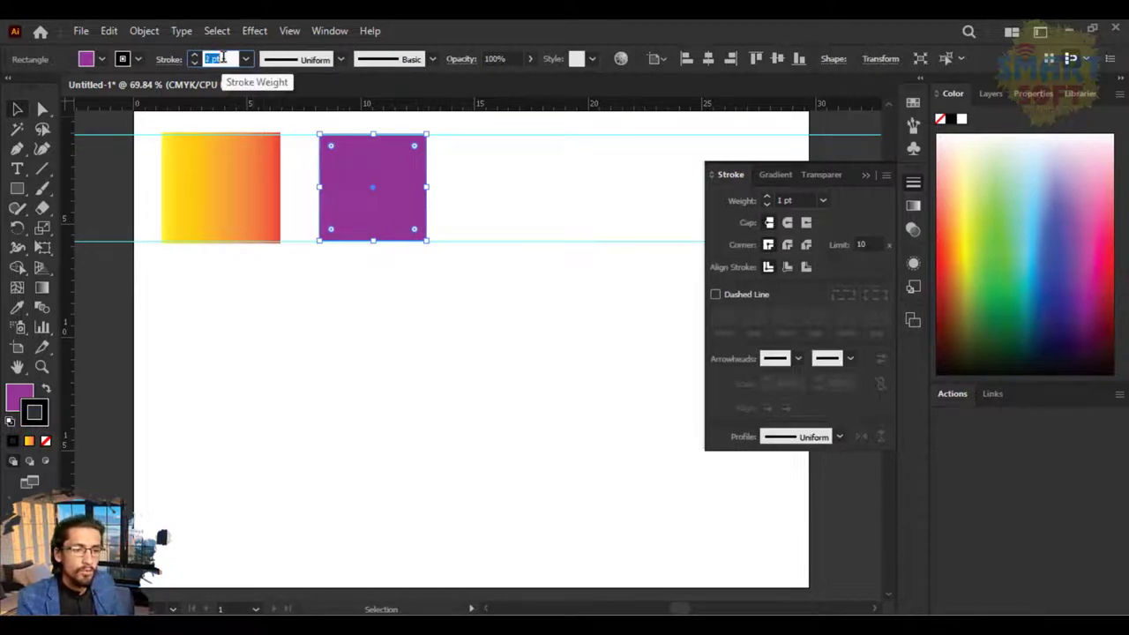
{"action": "key", "text": "Up"}
{"action": "key", "text": "Up"}
{"action": "key", "text": "Up"}
{"action": "key", "text": "Up"}
{"action": "key", "text": "Up"}
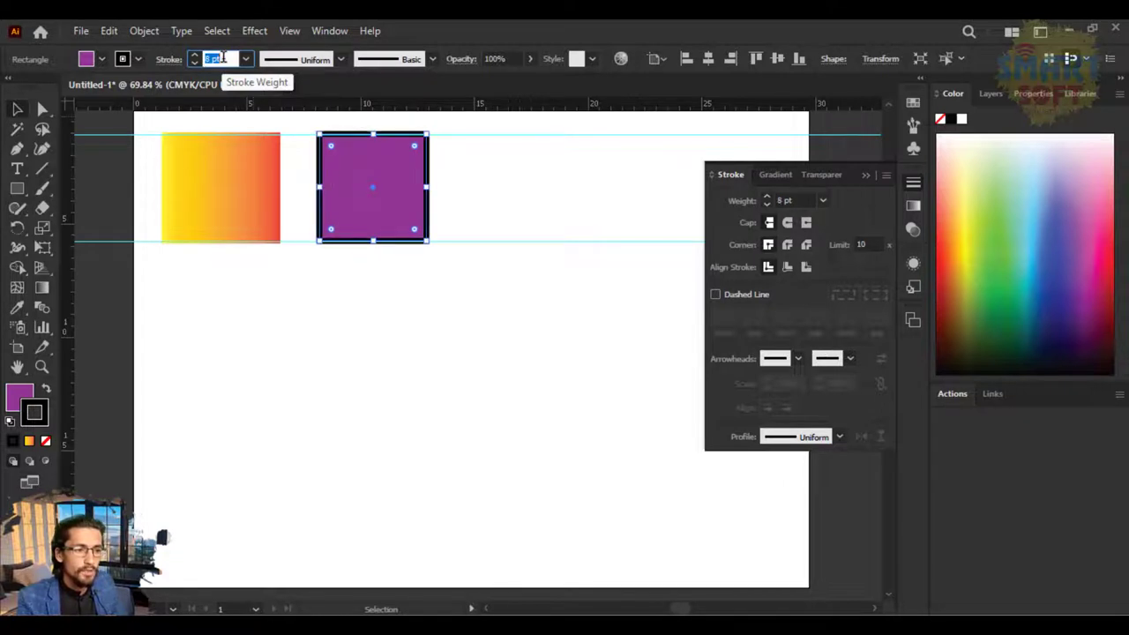
{"action": "key", "text": "Up"}
{"action": "key", "text": "Up"}
{"action": "key", "text": "Up"}
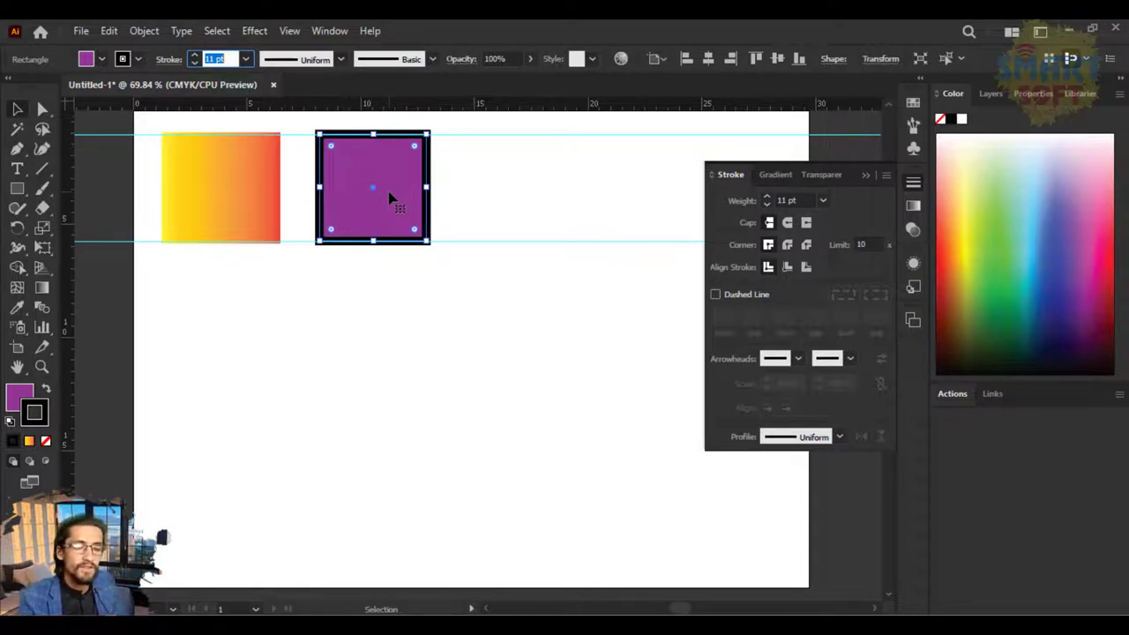
Commit the 11 pt stroke and zoom to 150% on the purple square
{"action": "left_click", "coordinate": [389, 198]}
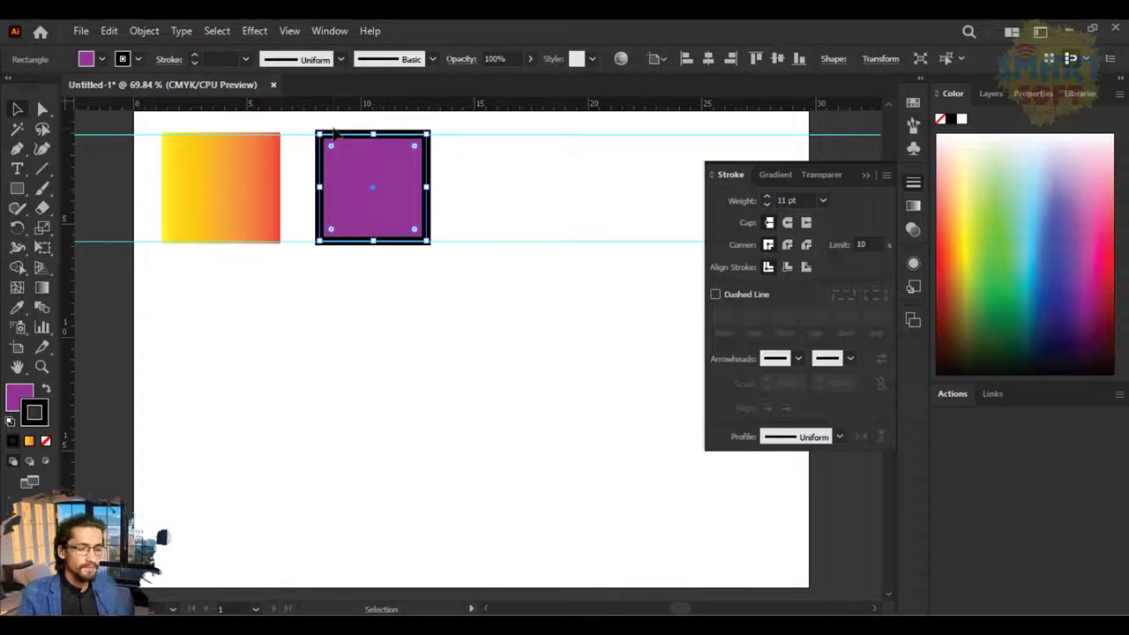
{"action": "key", "text": "ctrl+equal"}
{"action": "key", "text": "ctrl+equal"}
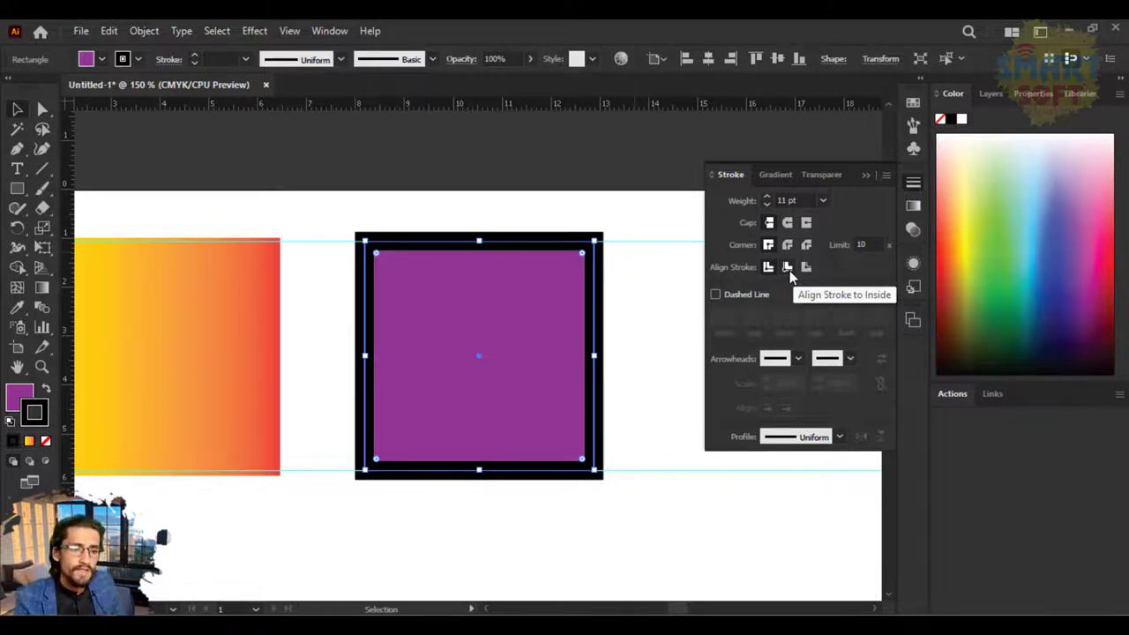
Set the purple square's stroke to 9 pt, aligned to the outside of its edges
{"action": "left_click", "coordinate": [788, 268]}
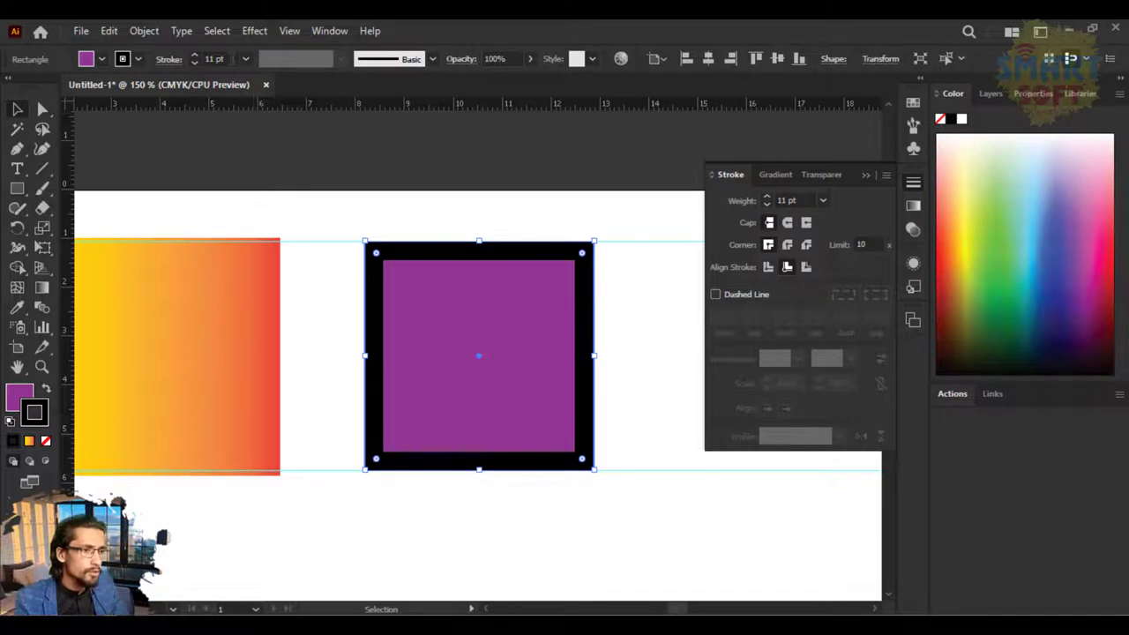
{"action": "left_click", "coordinate": [219, 59]}
{"action": "key", "text": "Down"}
{"action": "key", "text": "Down"}
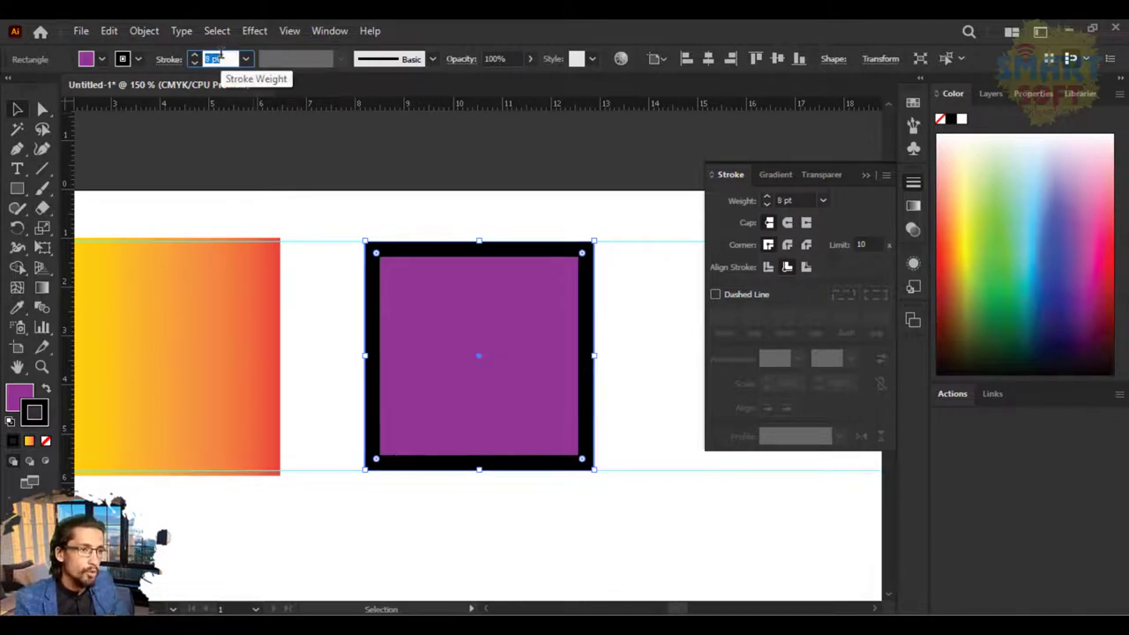
{"action": "key", "text": "Down"}
{"action": "key", "text": "Down"}
{"action": "key", "text": "Down"}
{"action": "key", "text": "Down"}
{"action": "key", "text": "Down"}
{"action": "key", "text": "Down"}
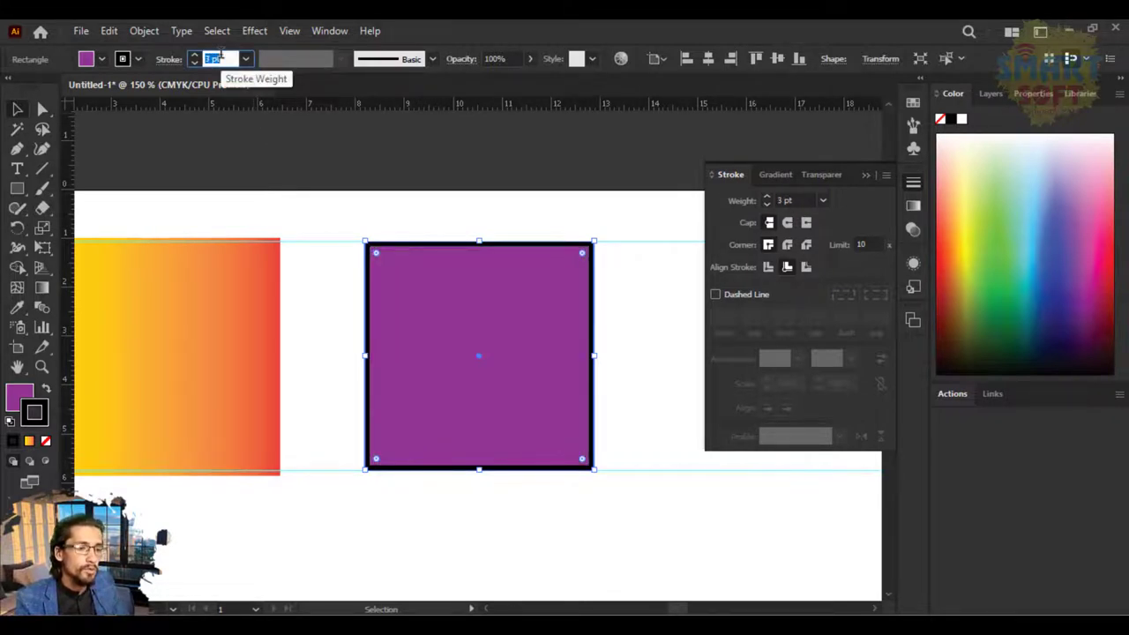
{"action": "key", "text": "Up"}
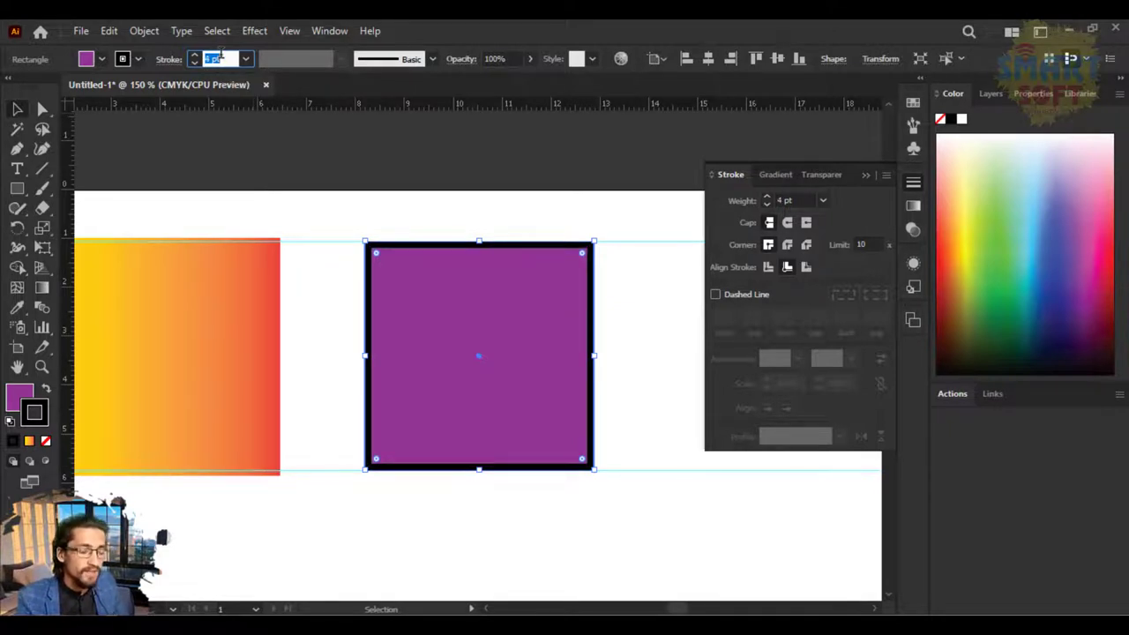
{"action": "key", "text": "Up"}
{"action": "key", "text": "Up"}
{"action": "key", "text": "Up"}
{"action": "key", "text": "Up"}
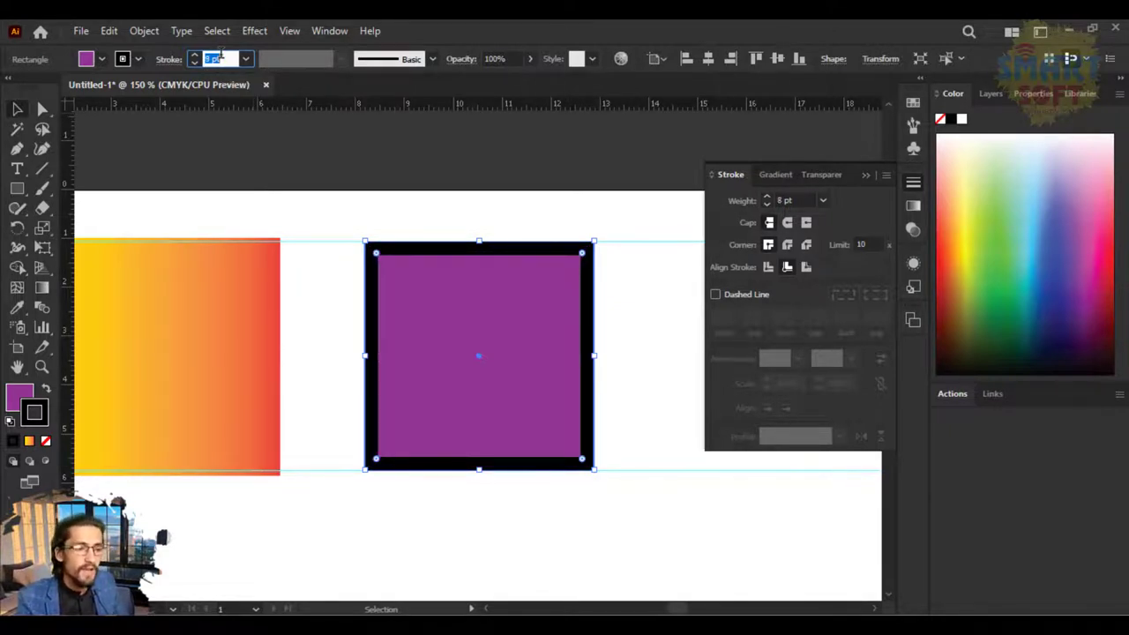
{"action": "key", "text": "Up"}
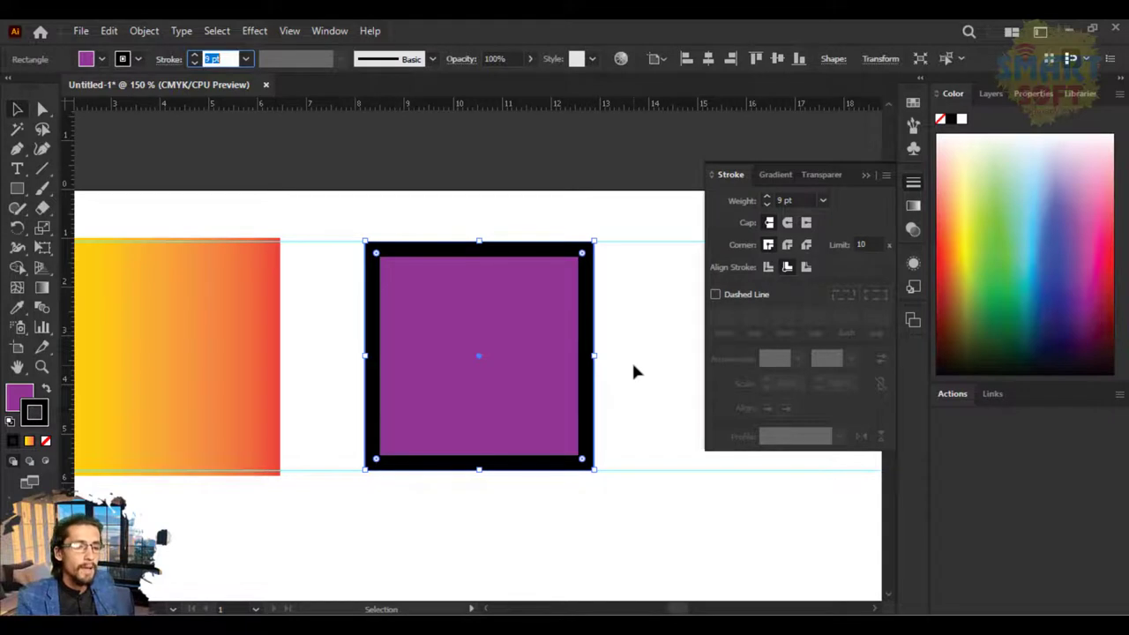
{"action": "left_click", "coordinate": [805, 267]}
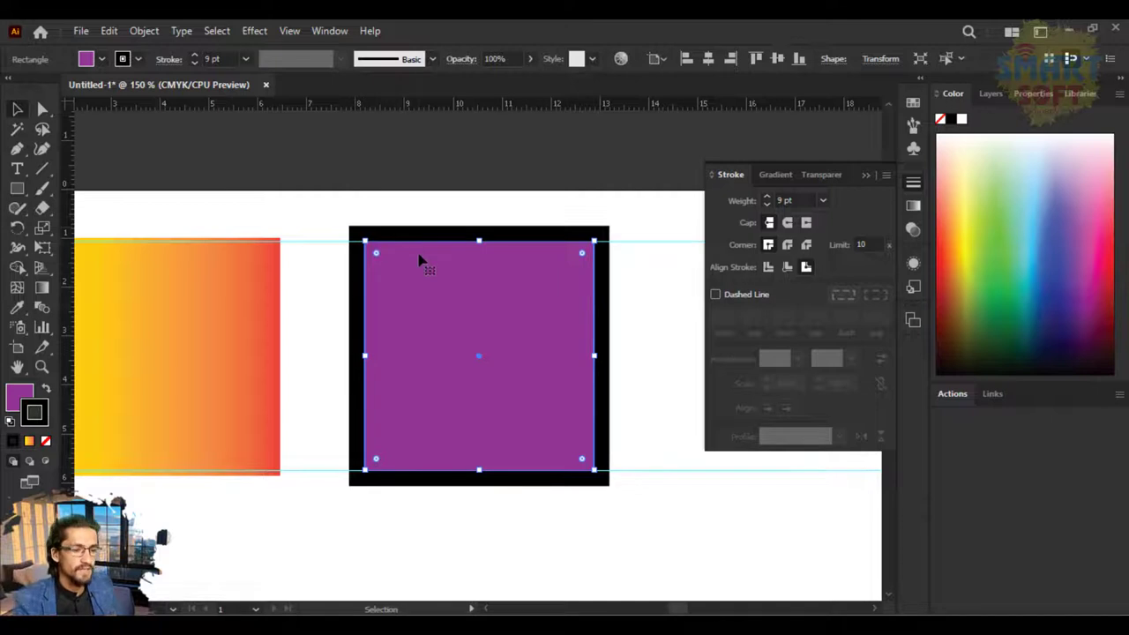
Duplicate the purple square to the right and nudge the third square further right
{"action": "key", "text": "ctrl+minus"}
{"action": "left_click_drag", "start_coordinate": [370, 315], "coordinate": [128, 230]}
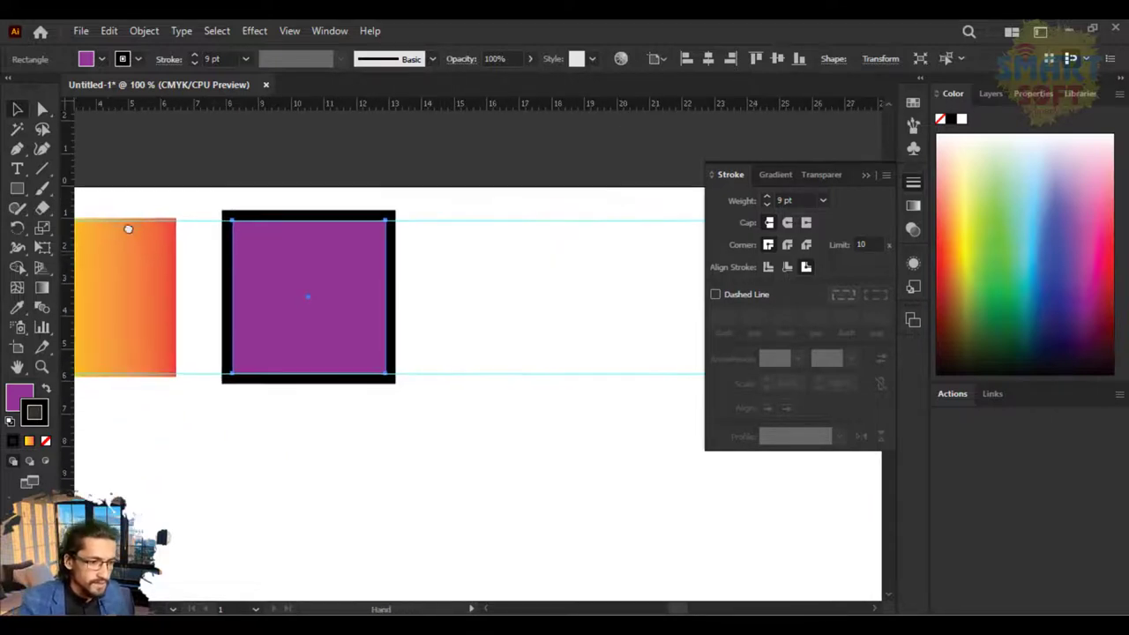
{"action": "mouse_move", "coordinate": [190, 250]}
{"action": "left_mouse_down"}
{"action": "mouse_move", "coordinate": [272, 267]}
{"action": "mouse_move", "coordinate": [365, 212]}
{"action": "mouse_move", "coordinate": [559, 227]}
{"action": "mouse_move", "coordinate": [555, 218]}
{"action": "left_mouse_up"}
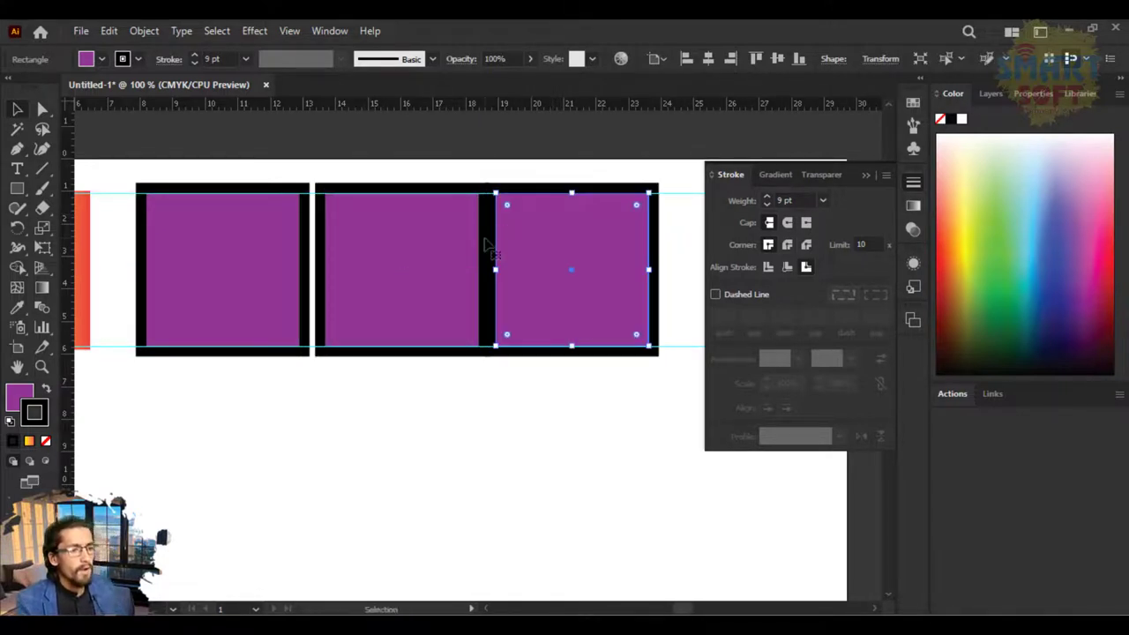
{"action": "left_click", "coordinate": [445, 240]}
{"action": "left_click", "coordinate": [551, 269]}
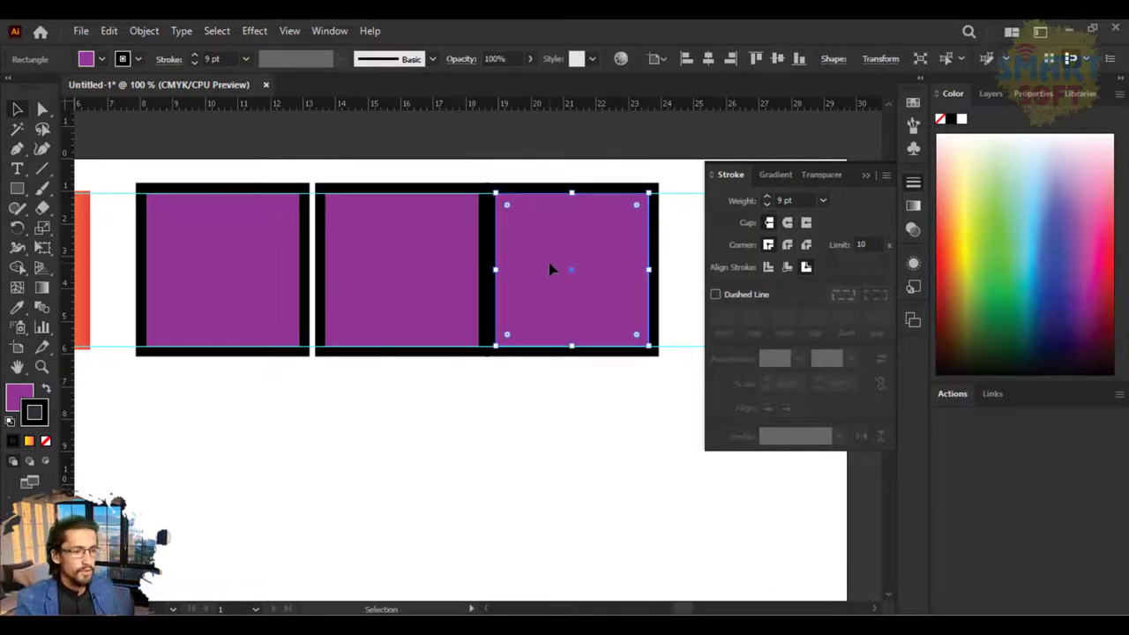
{"action": "key", "text": "shift+Right"}
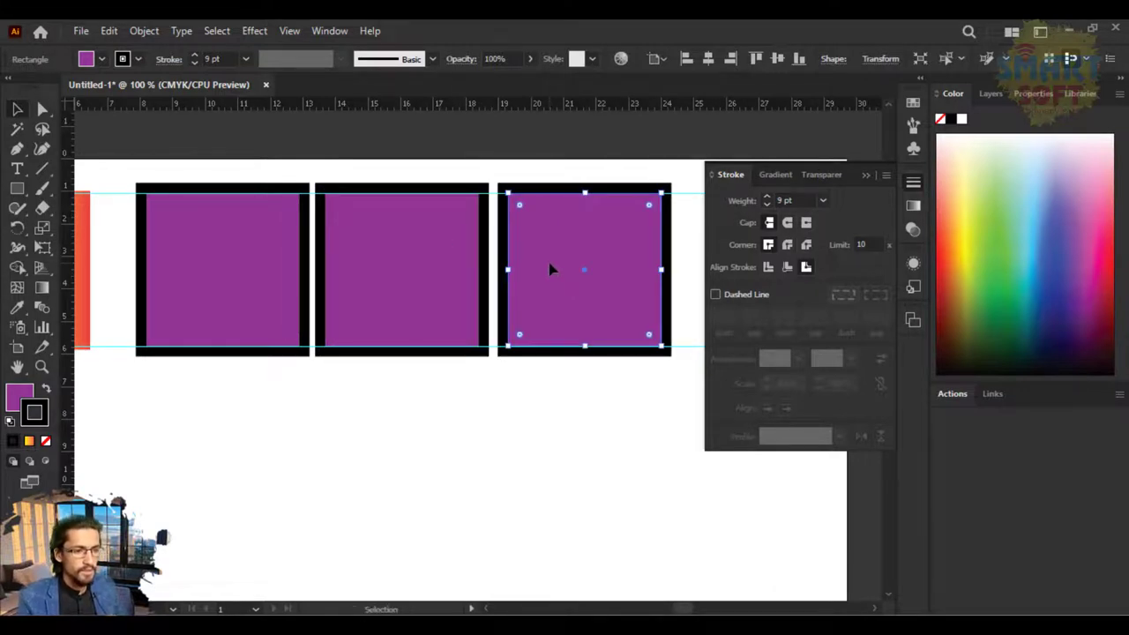
Give the third purple square round stroke caps
{"action": "left_click", "coordinate": [441, 254]}
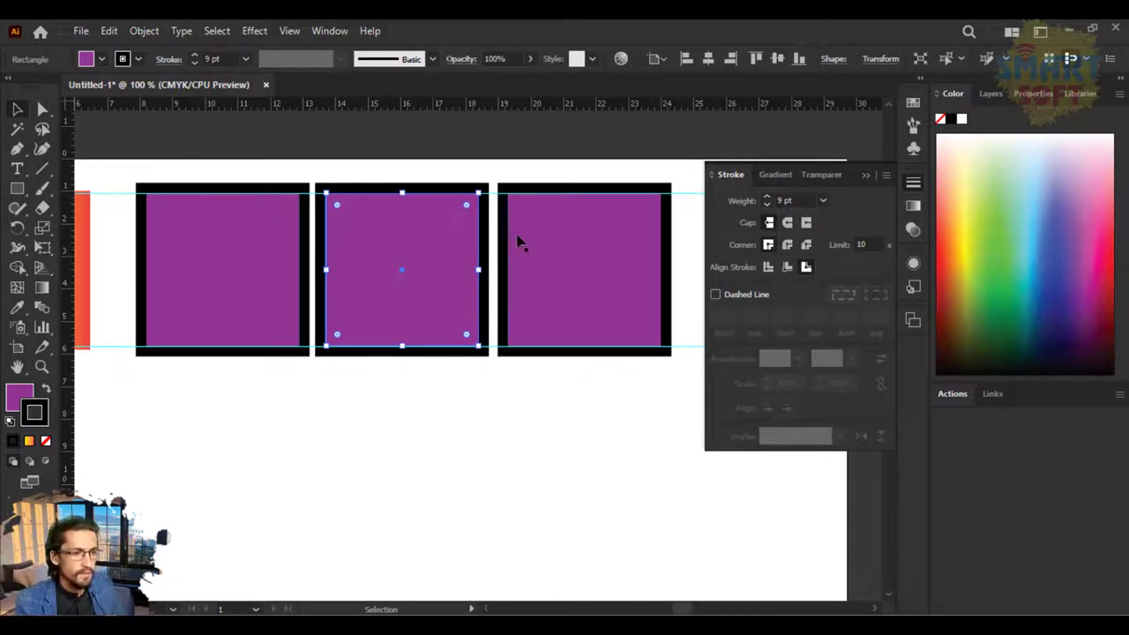
{"action": "left_click", "coordinate": [578, 272]}
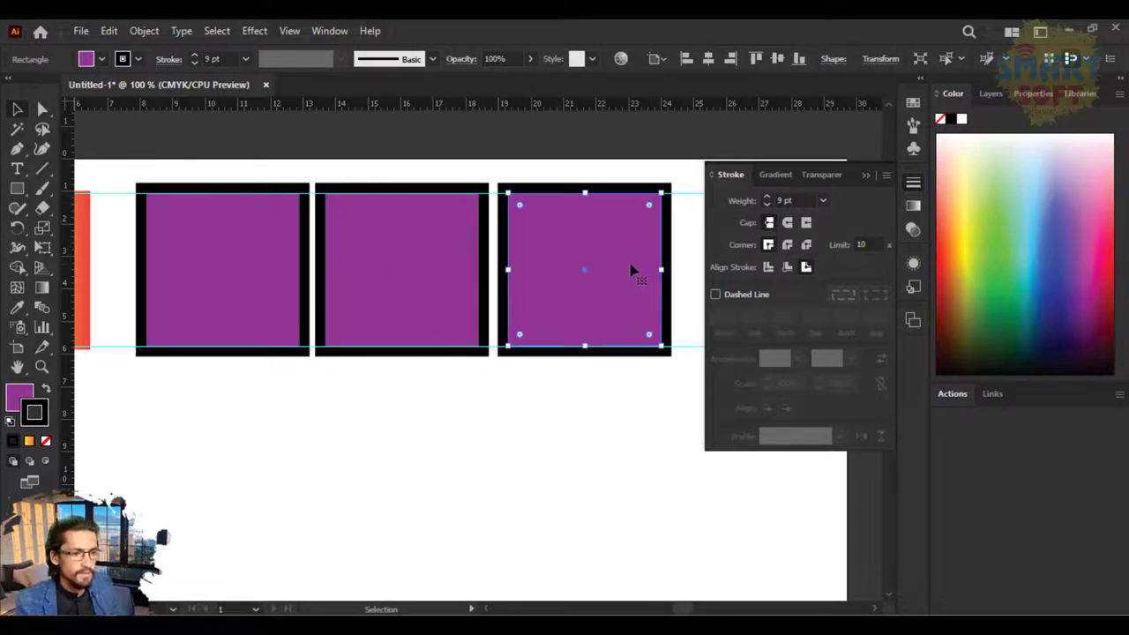
{"action": "left_click", "coordinate": [794, 222]}
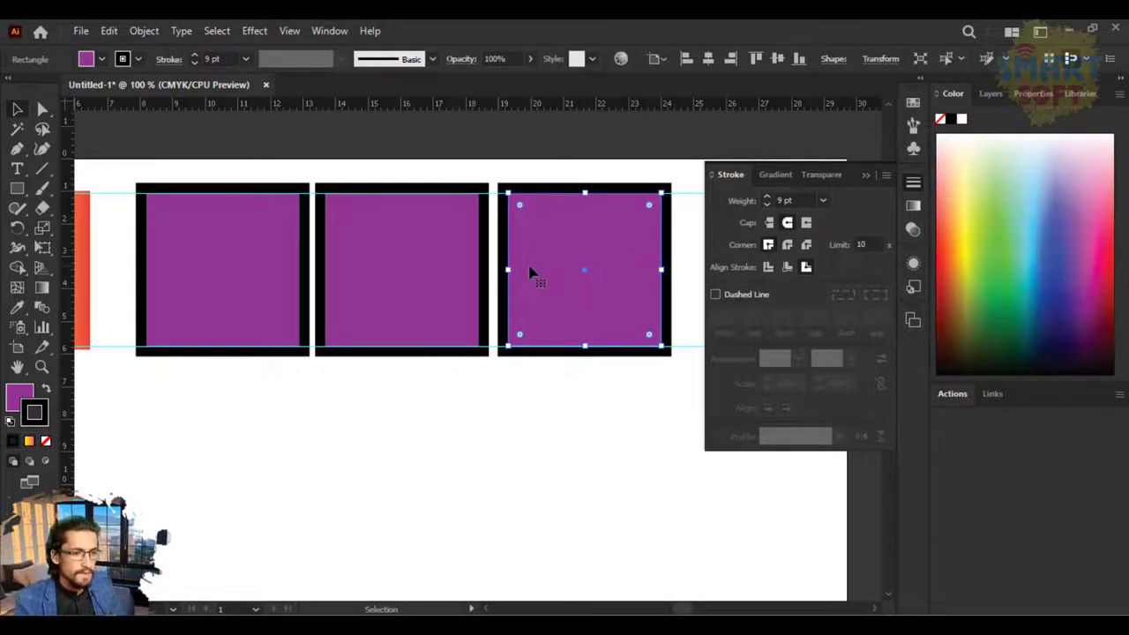
Move the third purple square further right, undoing a stray move of the second
{"action": "scroll", "coordinate": [415, 308], "scroll_direction": "right", "scroll_amount": 2}
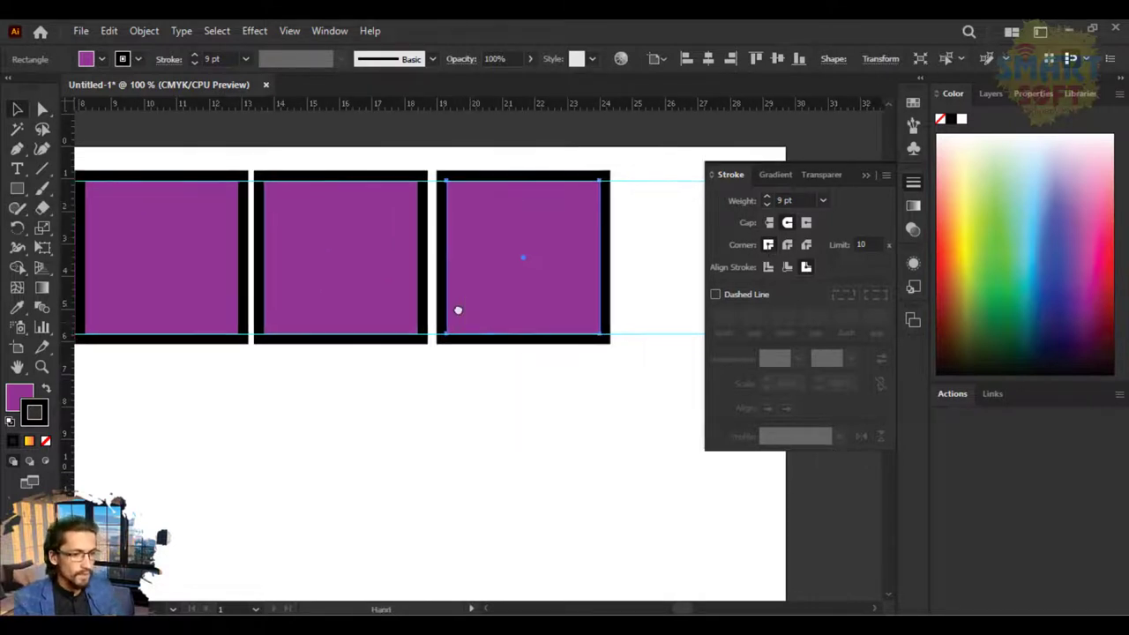
{"action": "scroll", "coordinate": [555, 318], "scroll_direction": "left", "scroll_amount": 5}
{"action": "left_click", "coordinate": [353, 295]}
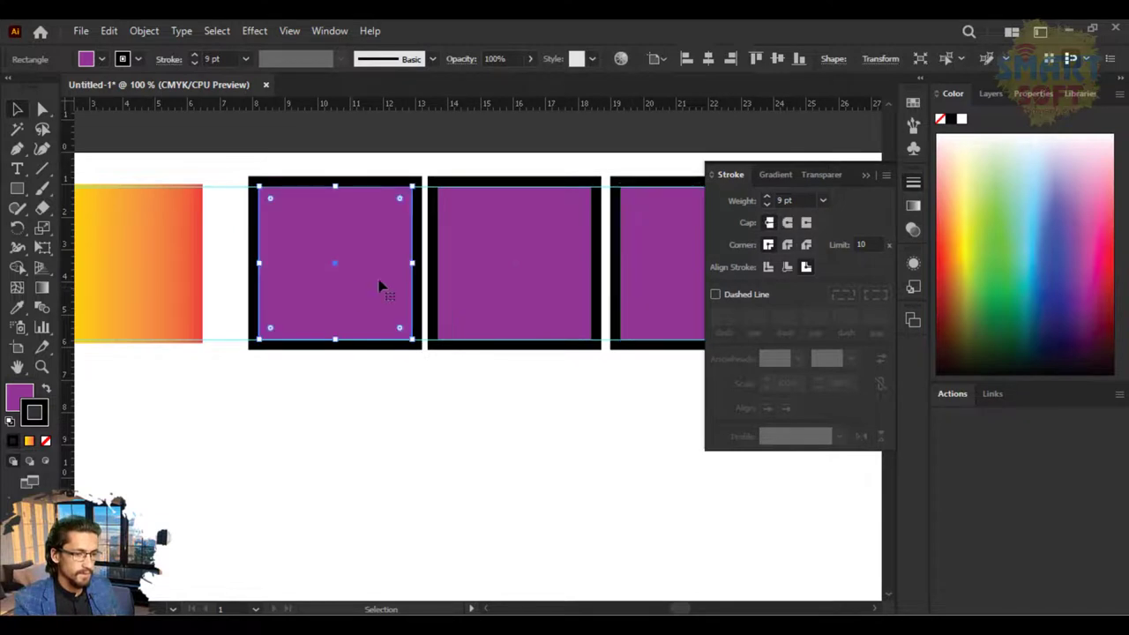
{"action": "left_click_drag", "start_coordinate": [275, 295], "coordinate": [207, 295]}
{"action": "key", "text": "ctrl+z"}
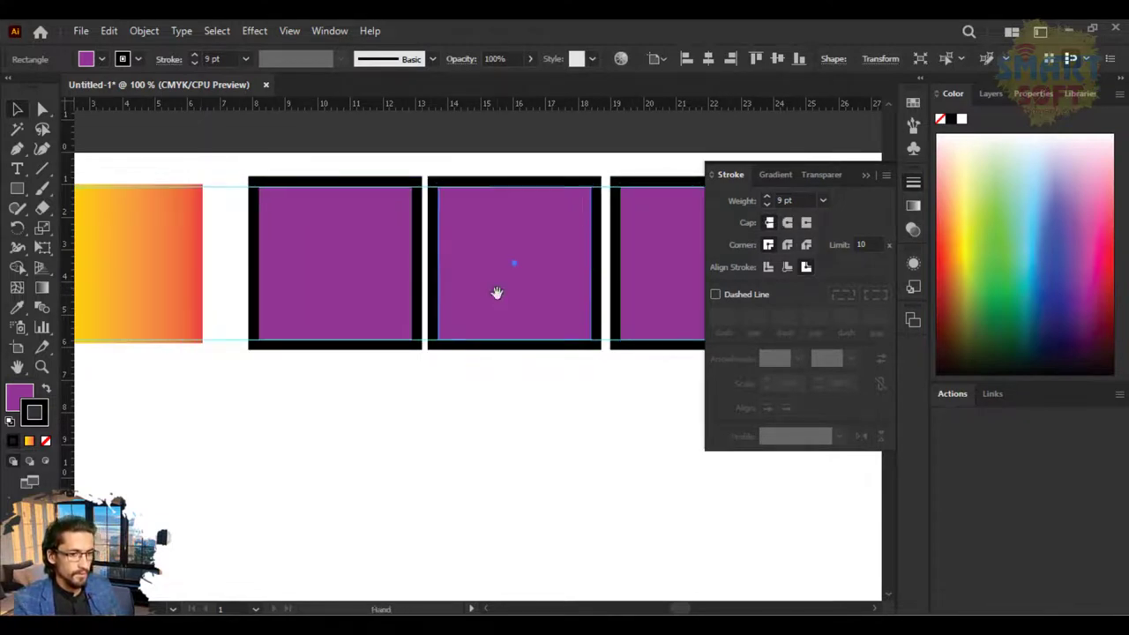
{"action": "scroll", "coordinate": [136, 241], "scroll_direction": "right", "scroll_amount": 4}
{"action": "scroll", "coordinate": [264, 255], "scroll_direction": "right", "scroll_amount": 3}
{"action": "mouse_move", "coordinate": [378, 265]}
{"action": "left_mouse_down"}
{"action": "mouse_move", "coordinate": [443, 255]}
{"action": "mouse_move", "coordinate": [500, 264]}
{"action": "left_mouse_up"}
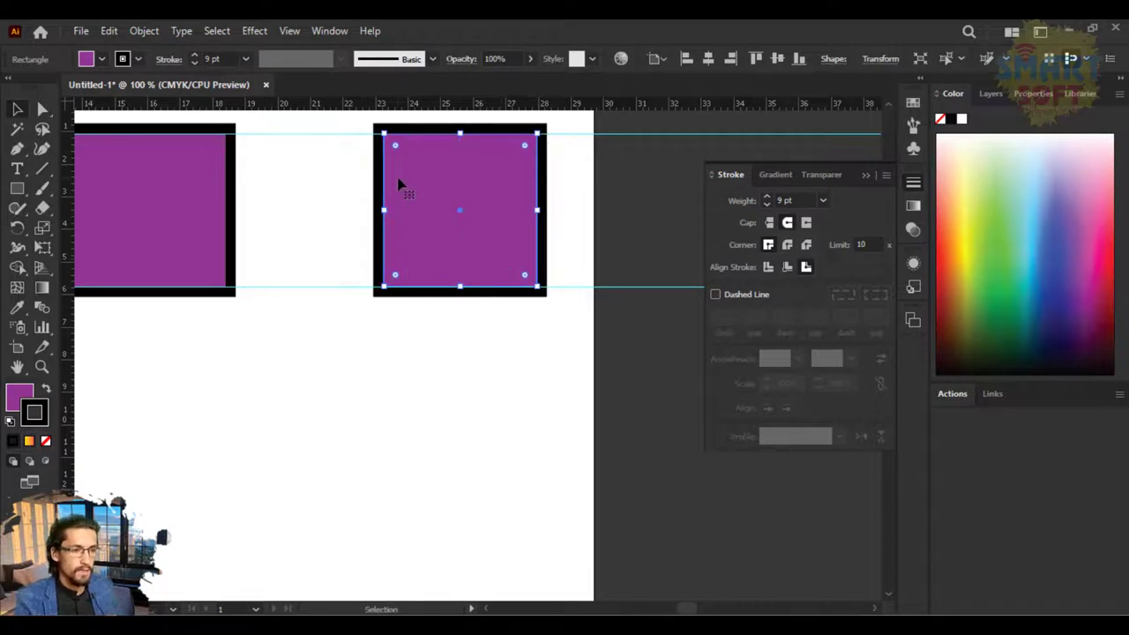
Zoom in on the third square and return to the Selection tool
{"action": "key", "text": "a"}
{"action": "key", "text": "ctrl+equal"}
{"action": "key", "text": "v"}
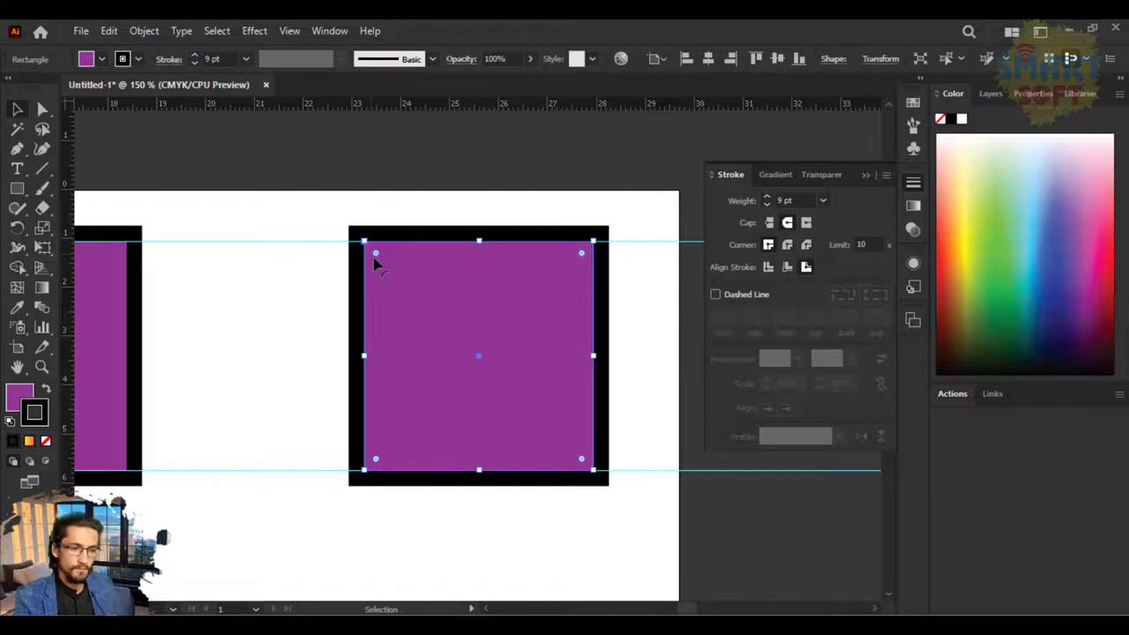
Round the square's corners and reset them to sharp, then give its stroke round joins
{"action": "left_click_drag", "start_coordinate": [376, 258], "coordinate": [382, 267]}
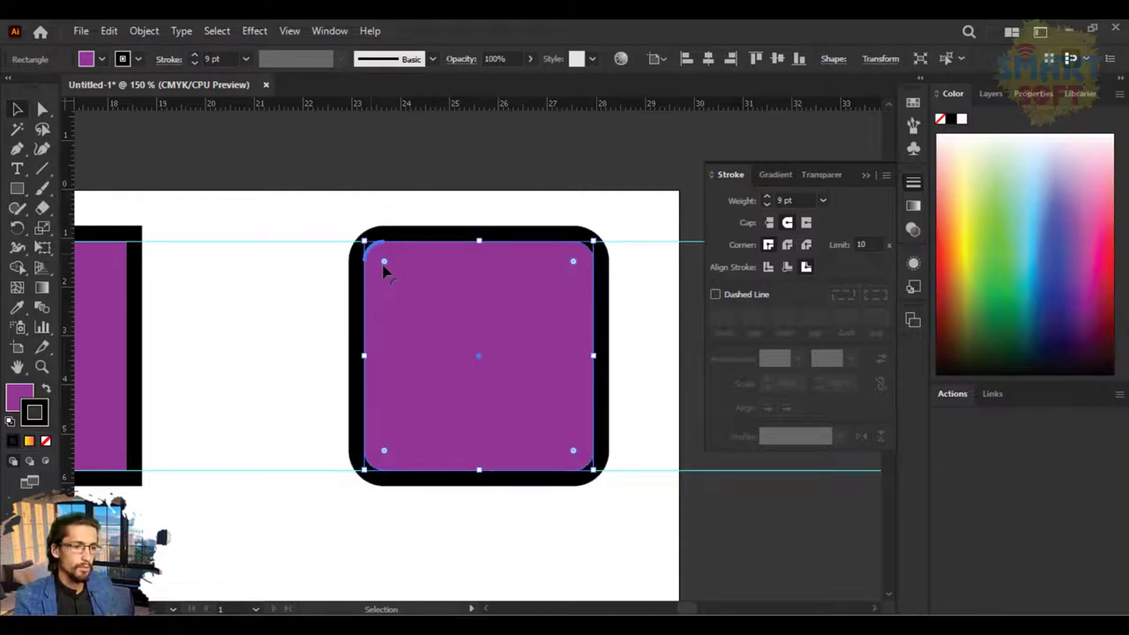
{"action": "left_click_drag", "start_coordinate": [383, 262], "coordinate": [352, 211]}
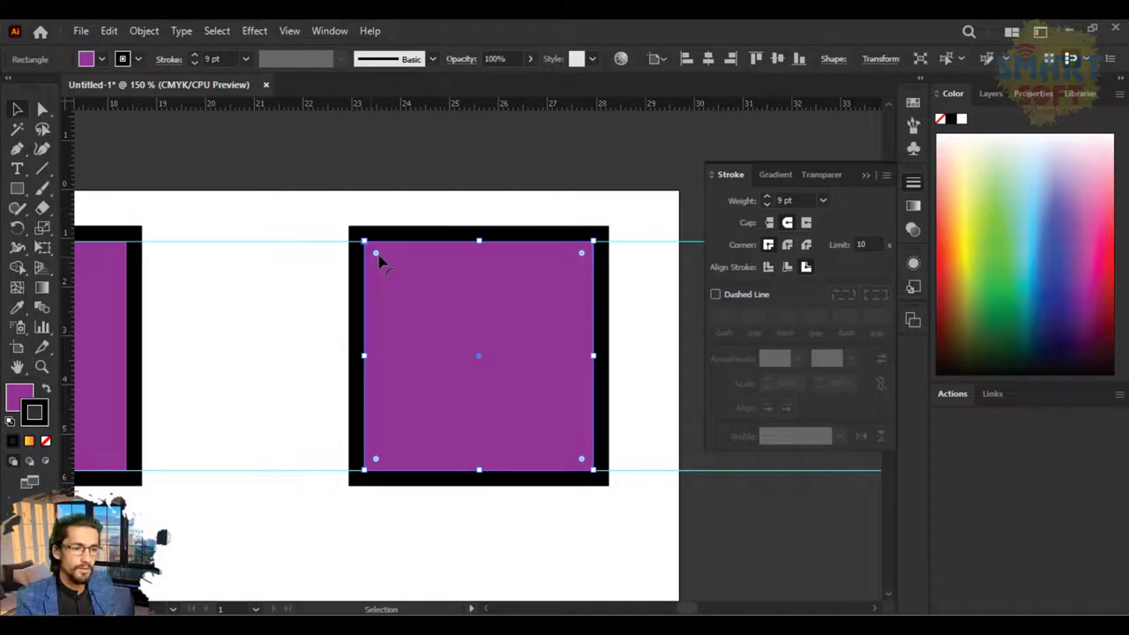
{"action": "left_click", "coordinate": [787, 245]}
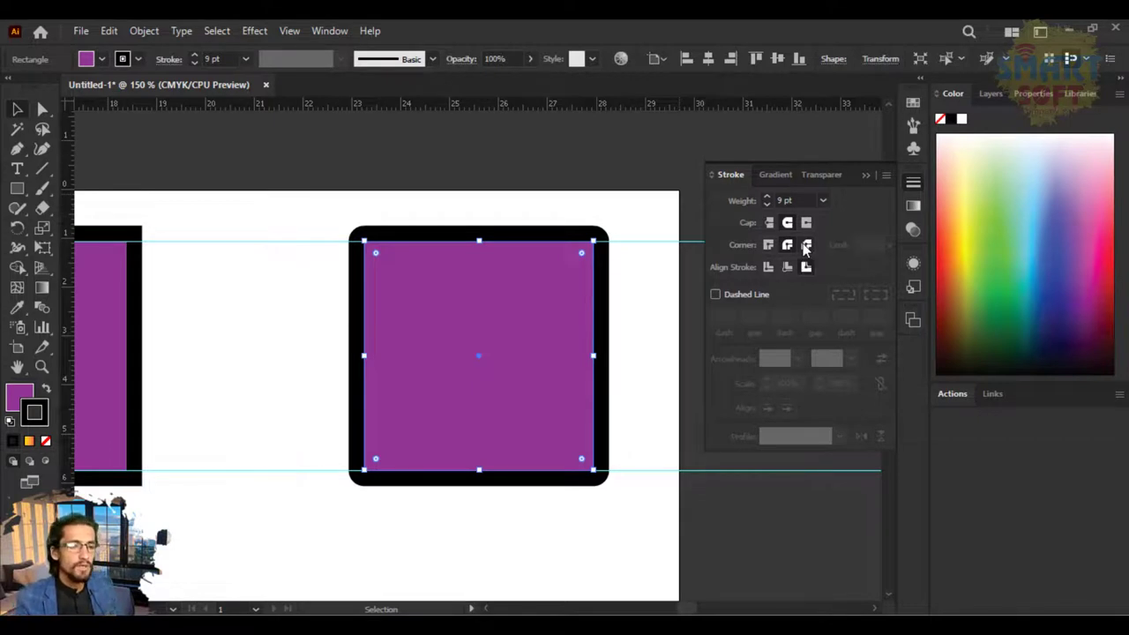
Switch the square's stroke to bevel joins and deselect it
{"action": "left_click", "coordinate": [806, 246]}
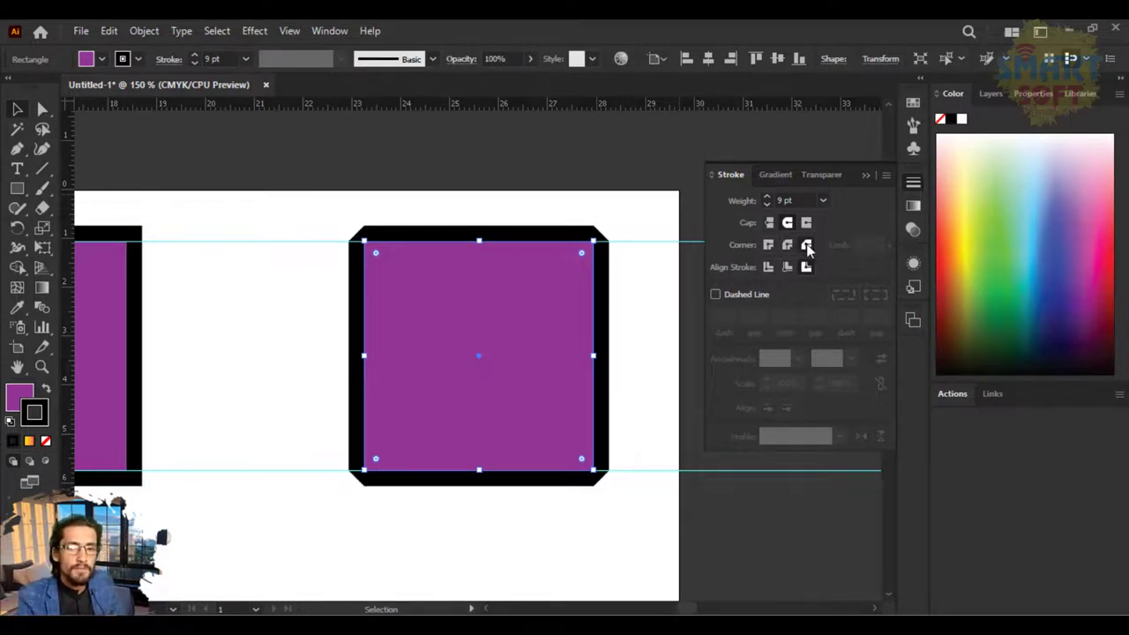
{"action": "left_click", "coordinate": [344, 206]}
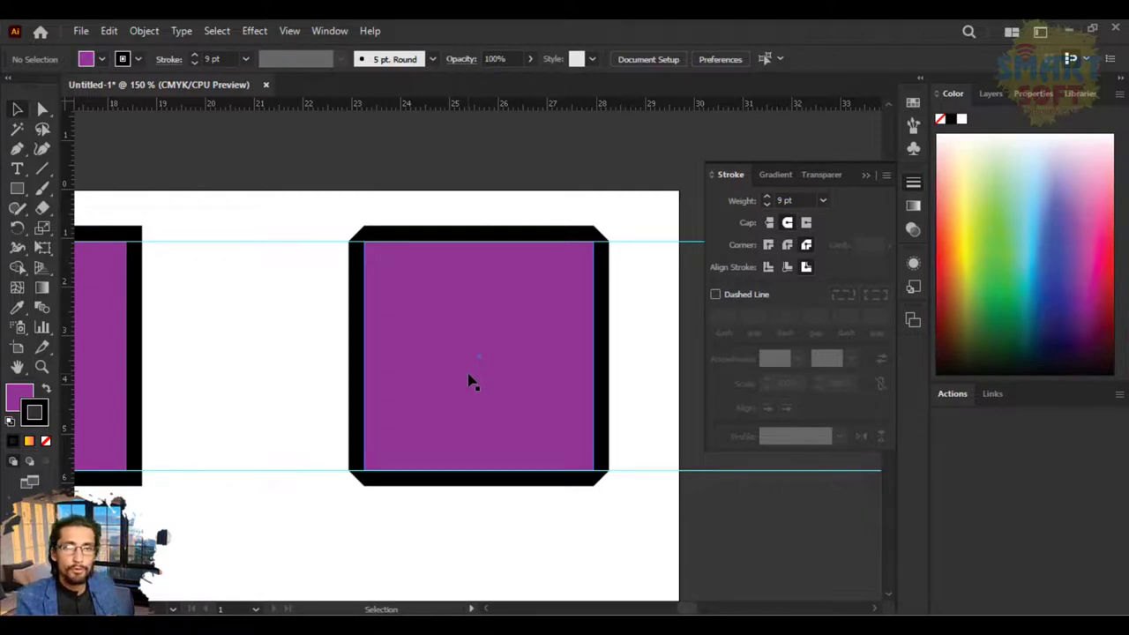
Shift+Alt-drag a copy of the bevel-cornered square straight down below the original
{"action": "mouse_move", "coordinate": [314, 361]}
{"action": "left_mouse_down"}
{"action": "mouse_move", "coordinate": [391, 284]}
{"action": "mouse_move", "coordinate": [514, 234]}
{"action": "left_mouse_up"}
{"action": "mouse_move", "coordinate": [635, 269]}
{"action": "left_mouse_down"}
{"action": "mouse_move", "coordinate": [561, 552]}
{"action": "mouse_move", "coordinate": [617, 552]}
{"action": "left_mouse_up"}
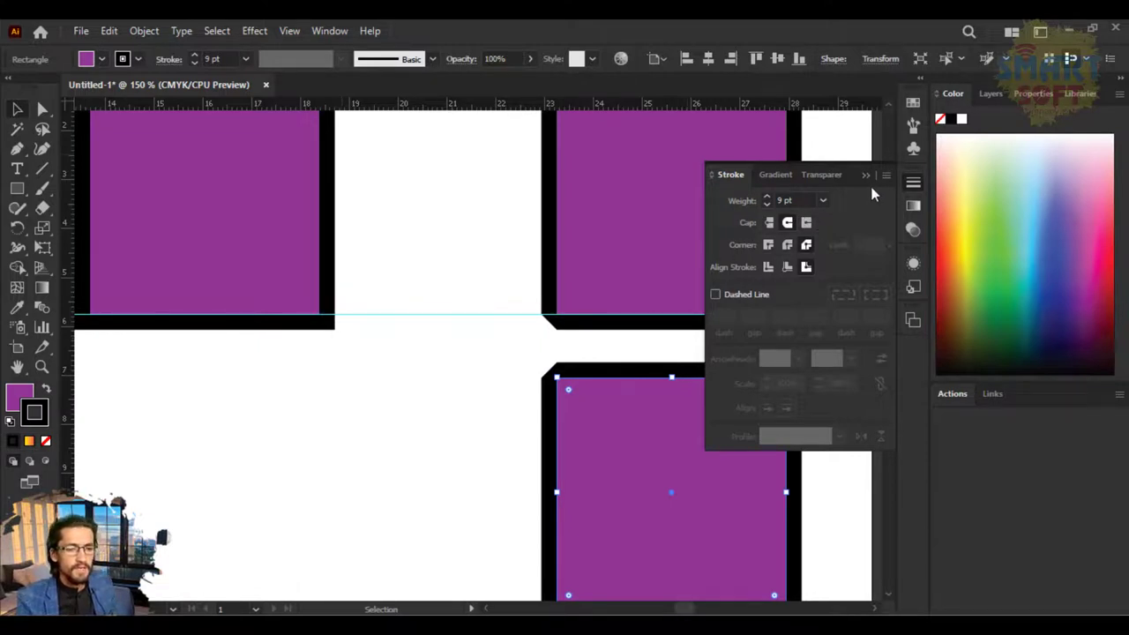
{"action": "left_click_drag", "start_coordinate": [585, 353], "coordinate": [408, 297]}
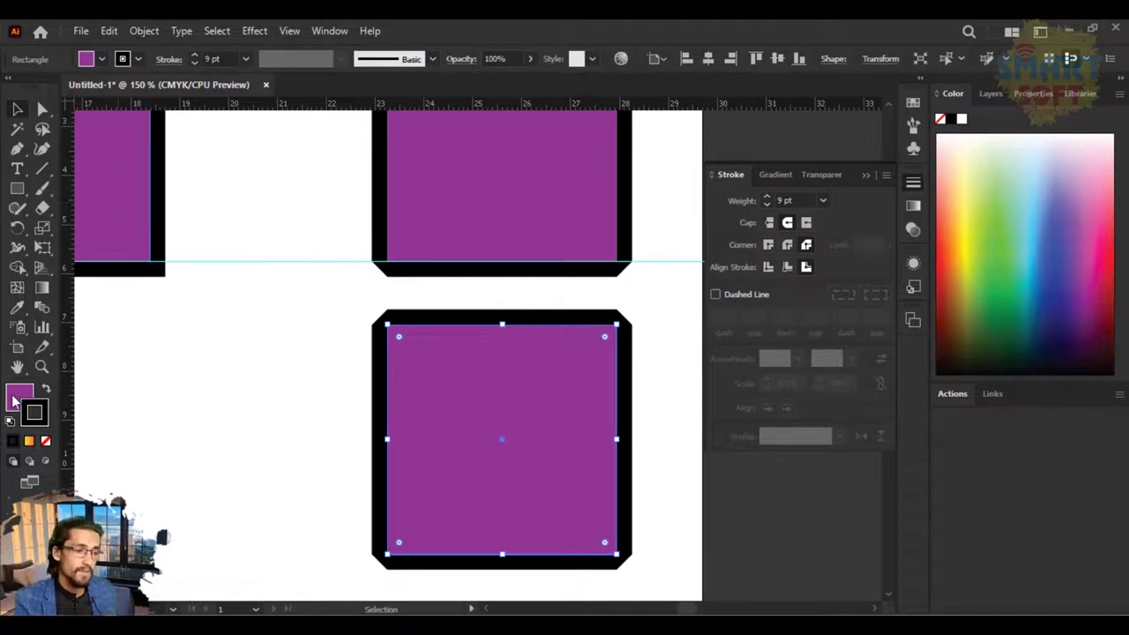
Give the copy no fill and a centred, miter-joined, butt-capped dashed stroke
{"action": "left_click", "coordinate": [46, 440]}
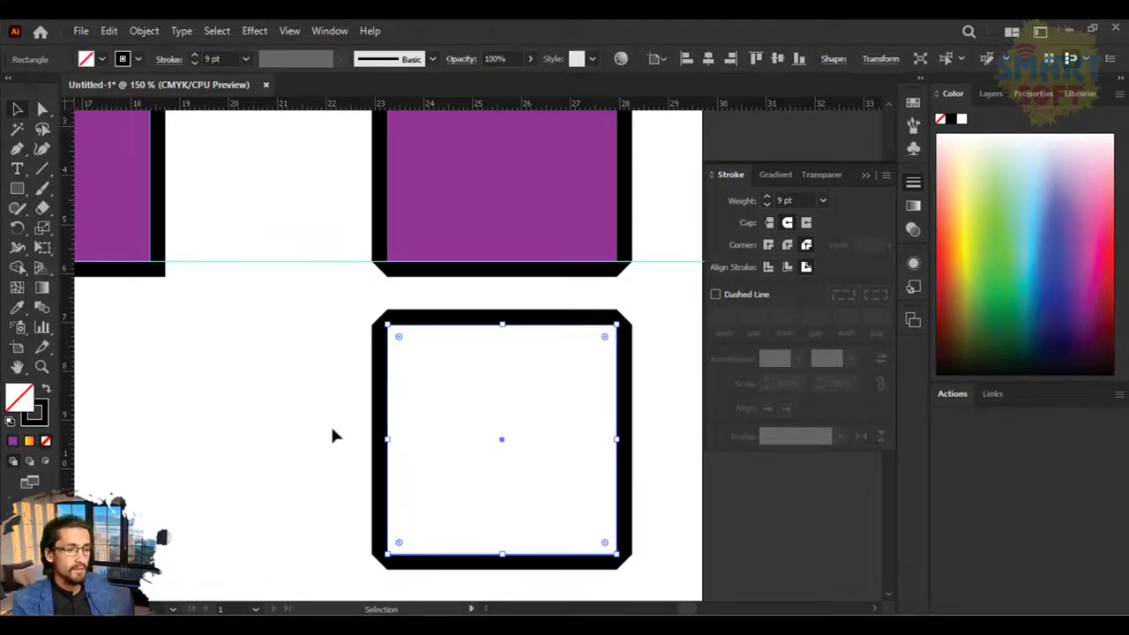
{"action": "left_click", "coordinate": [771, 270]}
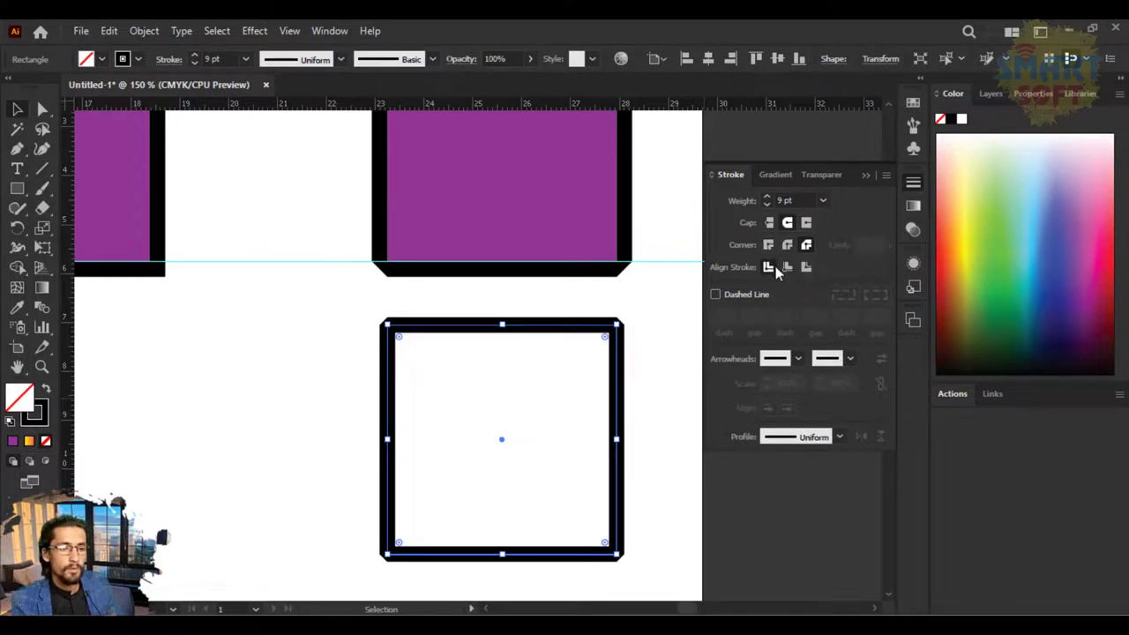
{"action": "left_click", "coordinate": [768, 245]}
{"action": "left_click", "coordinate": [769, 223]}
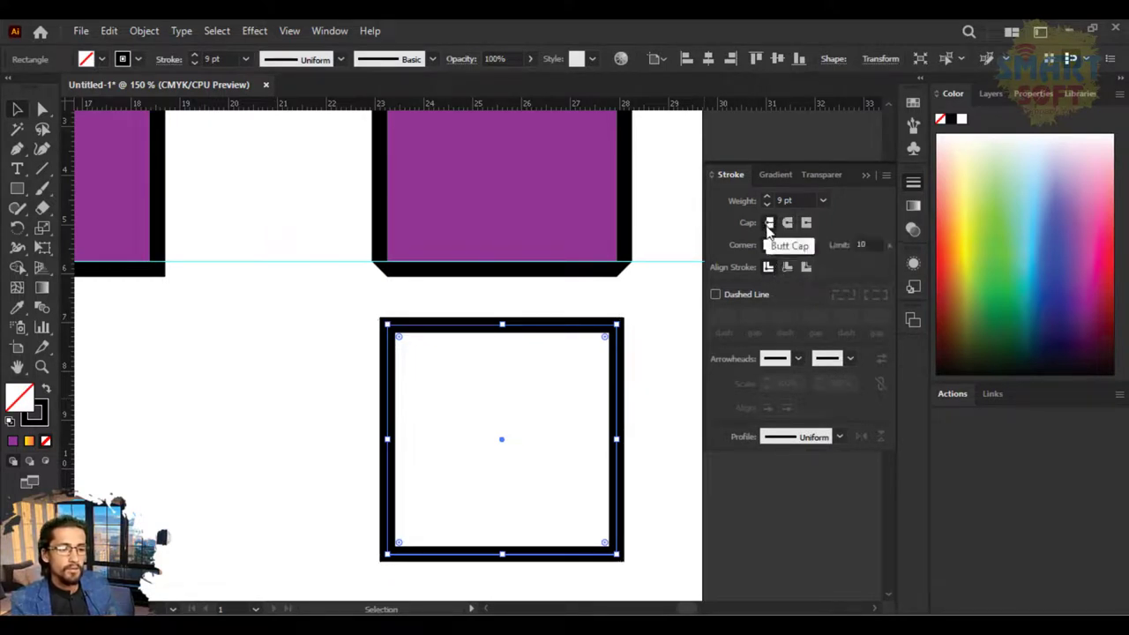
{"action": "left_click", "coordinate": [715, 295]}
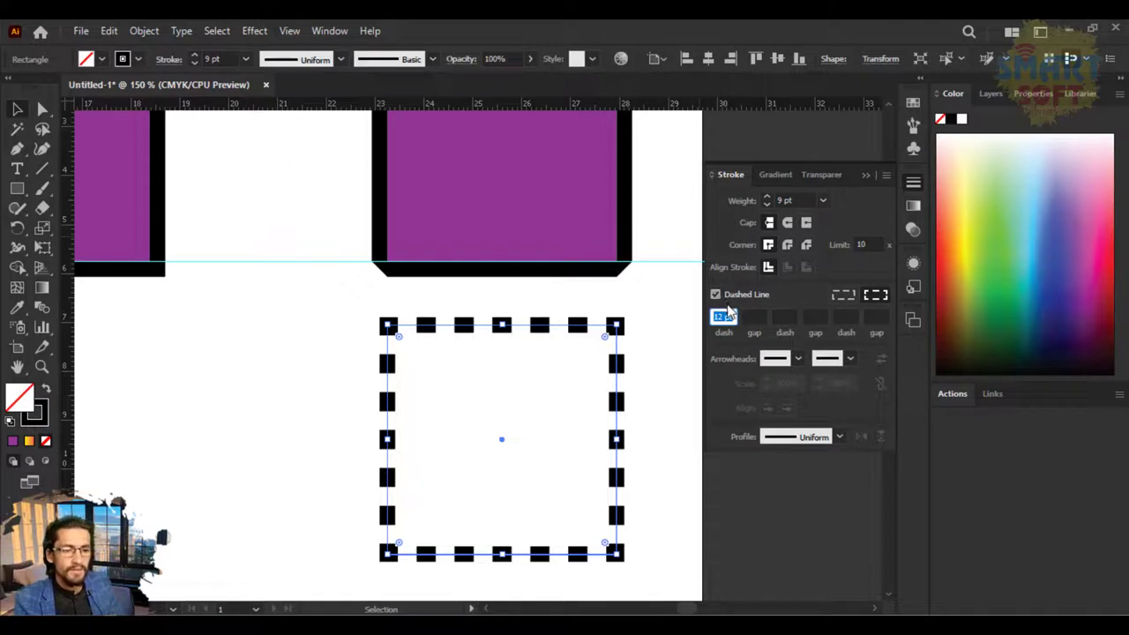
Set dashes to exact lengths aligned to corners, with a 7 pt dash length
{"action": "left_click", "coordinate": [840, 299]}
{"action": "left_click", "coordinate": [877, 296]}
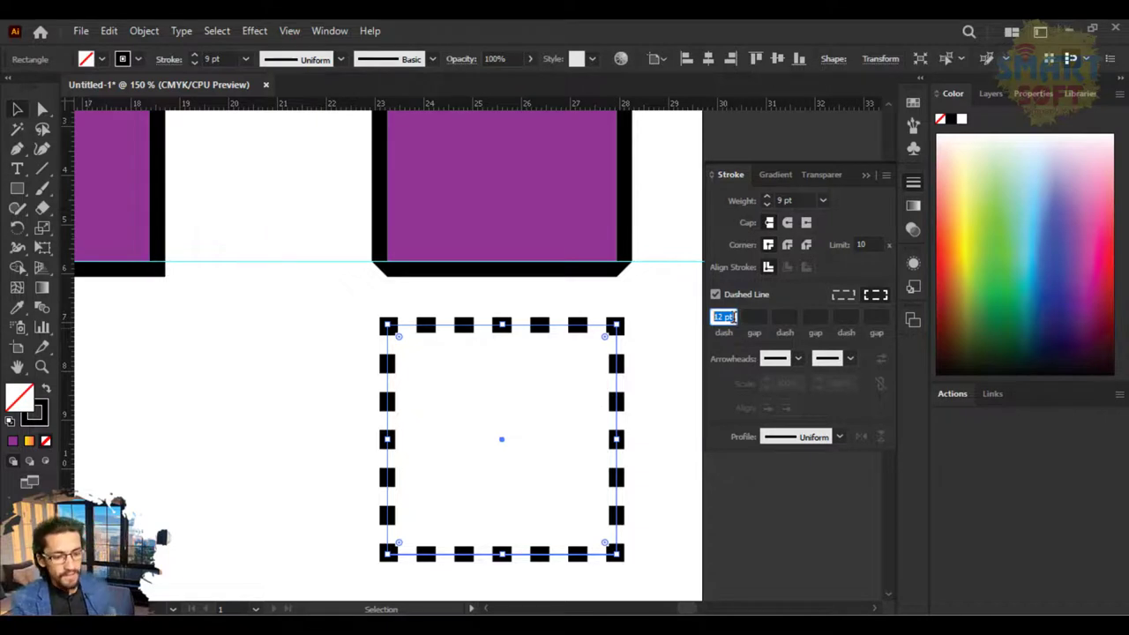
{"action": "key", "text": "Down"}
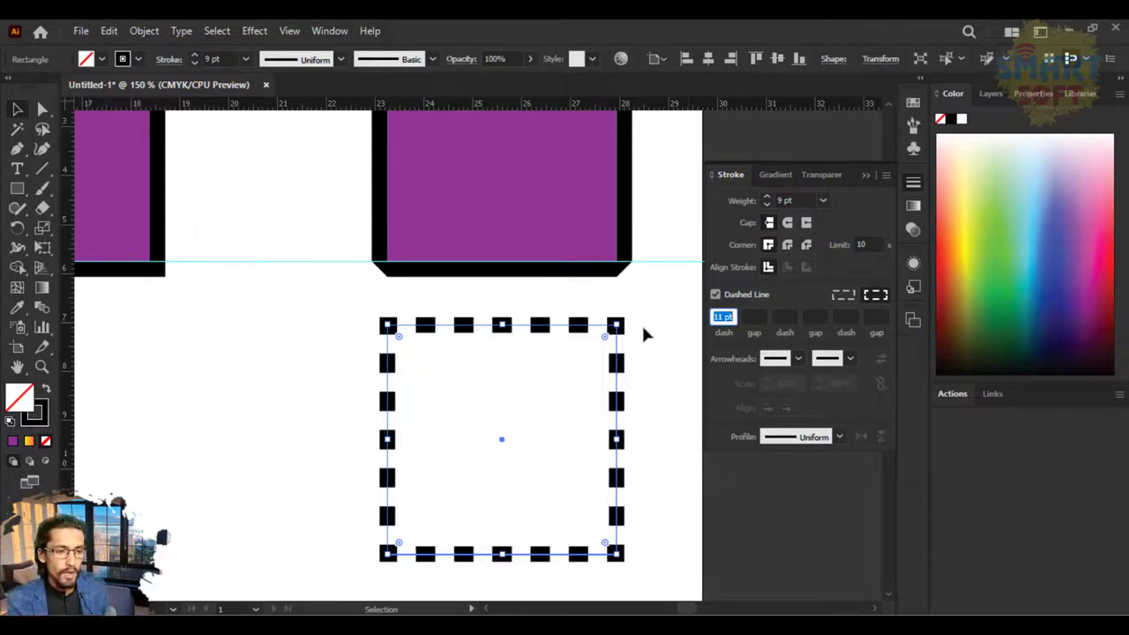
{"action": "key", "text": "Down"}
{"action": "key", "text": "Down"}
{"action": "key", "text": "Down"}
{"action": "key", "text": "Down"}
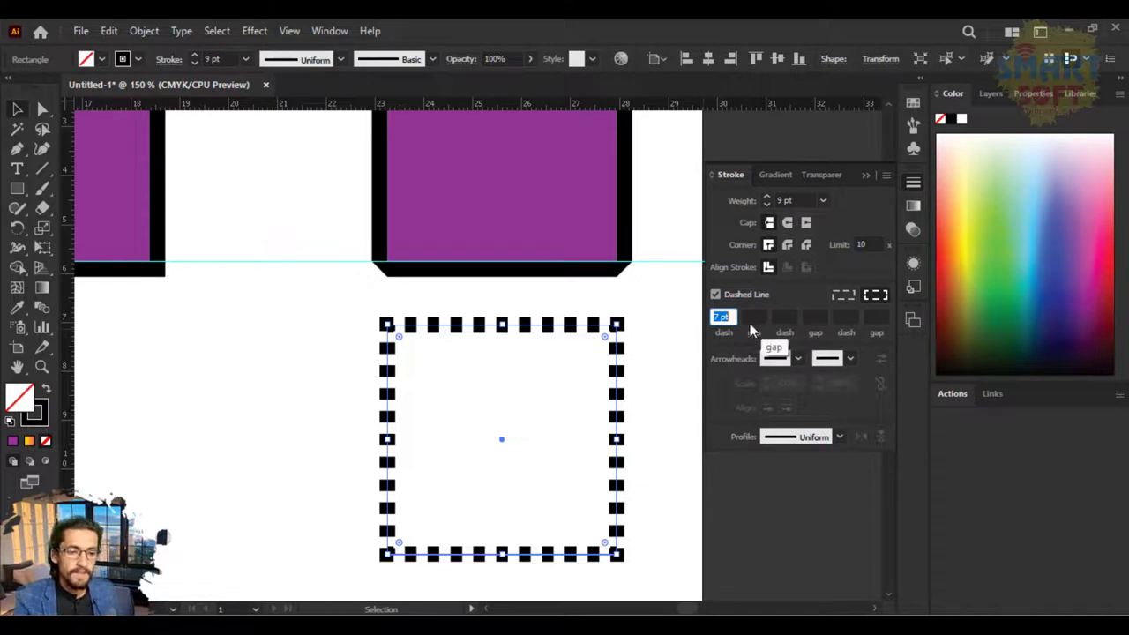
Set the gap between dashes to 7 pt
{"action": "left_click", "coordinate": [752, 318]}
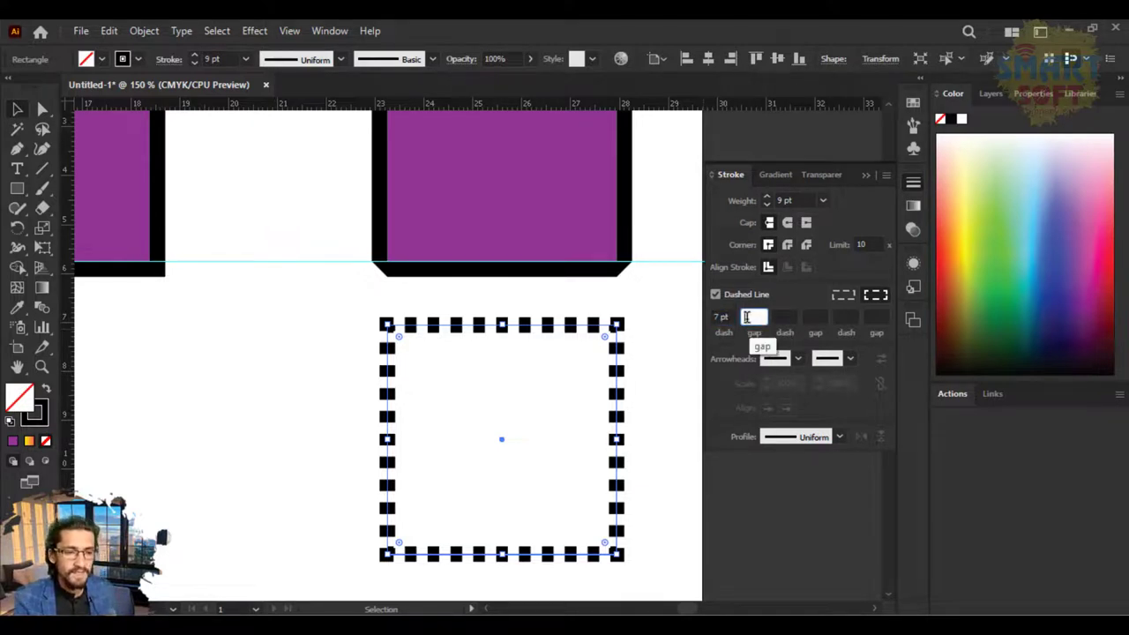
{"action": "key", "text": "shift+Tab"}
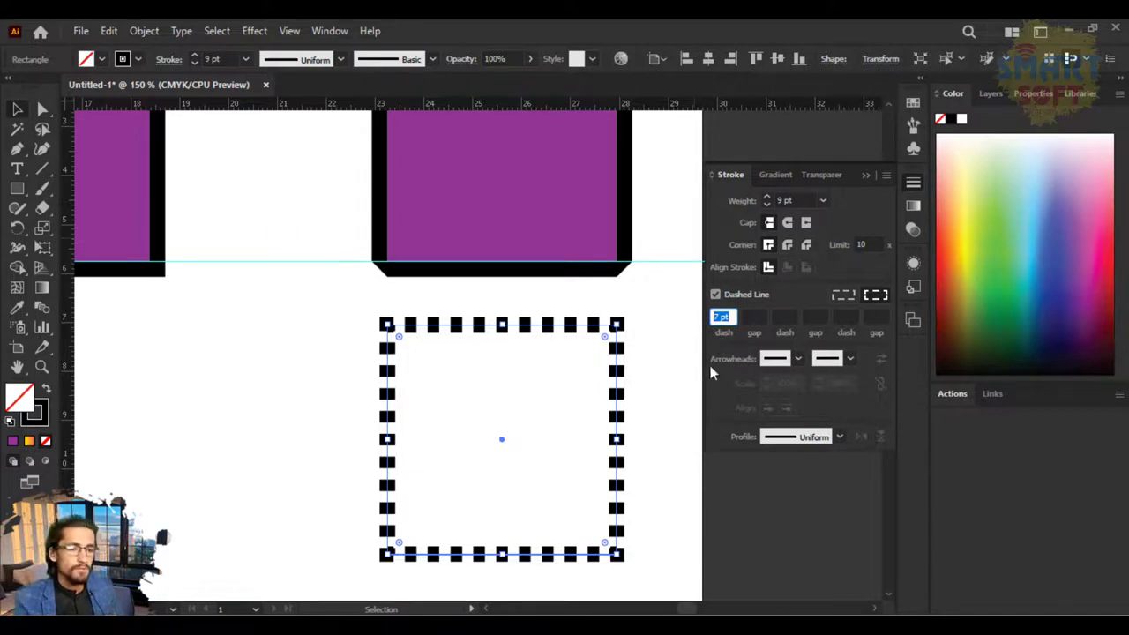
{"action": "left_click", "coordinate": [755, 318]}
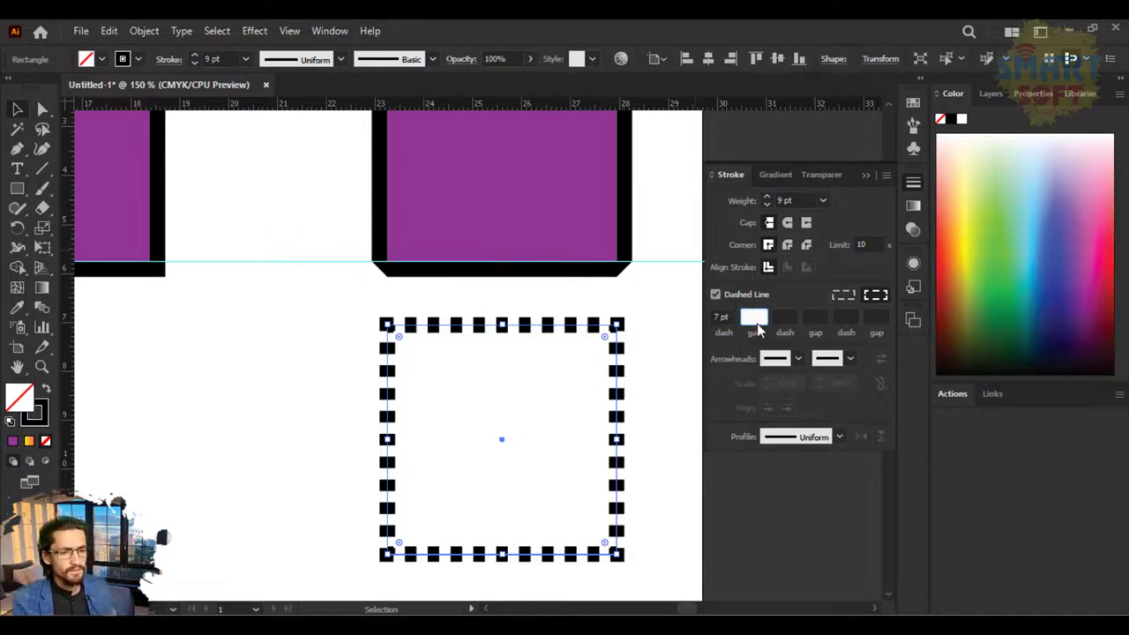
{"action": "type", "text": "2"}
{"action": "key", "text": "Return"}
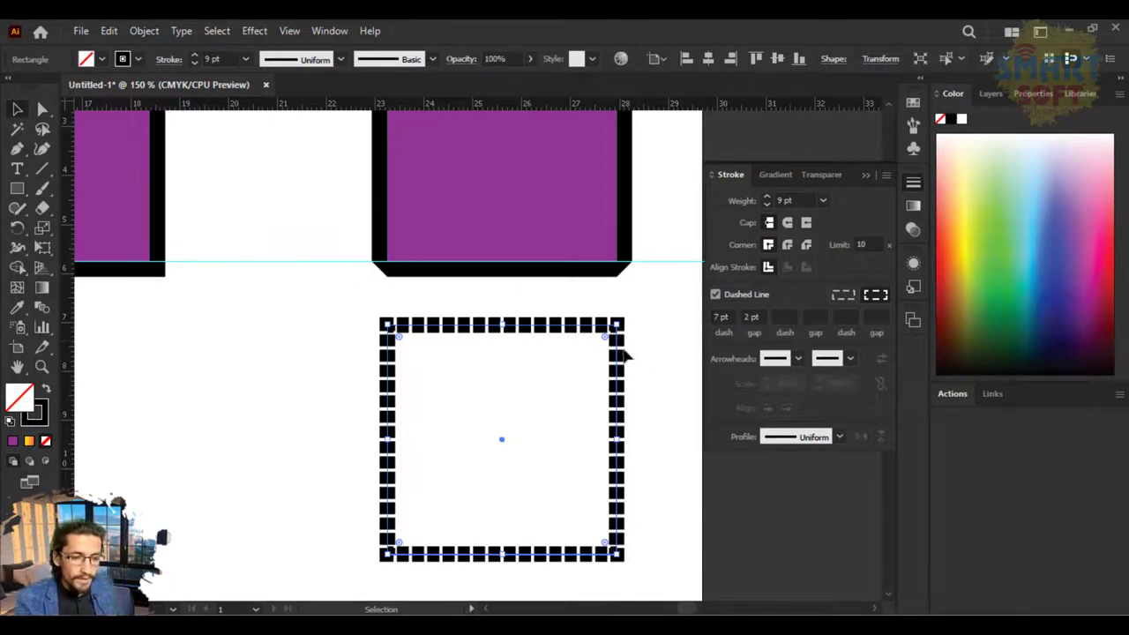
{"action": "left_click", "coordinate": [720, 317]}
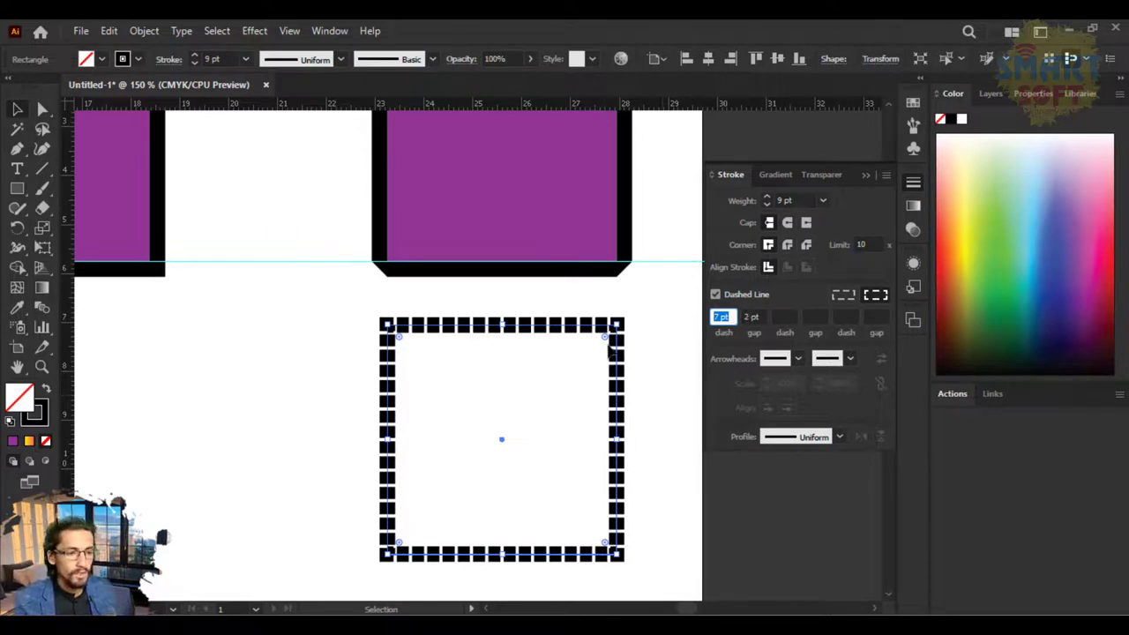
{"action": "key", "text": "Tab"}
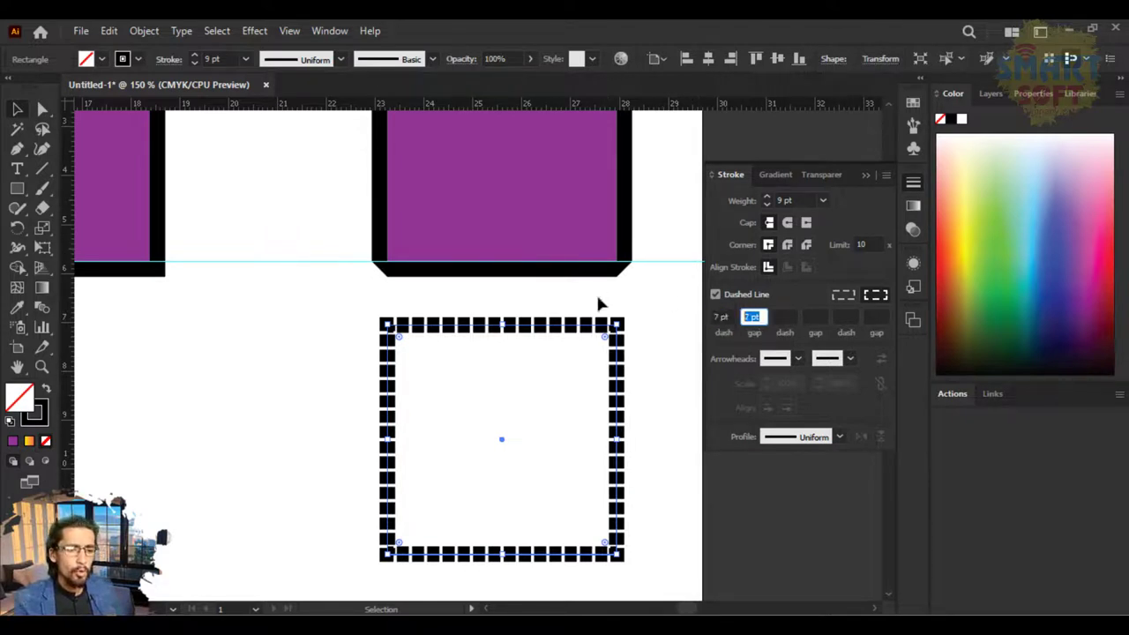
{"action": "type", "text": "7"}
{"action": "key", "text": "Return"}
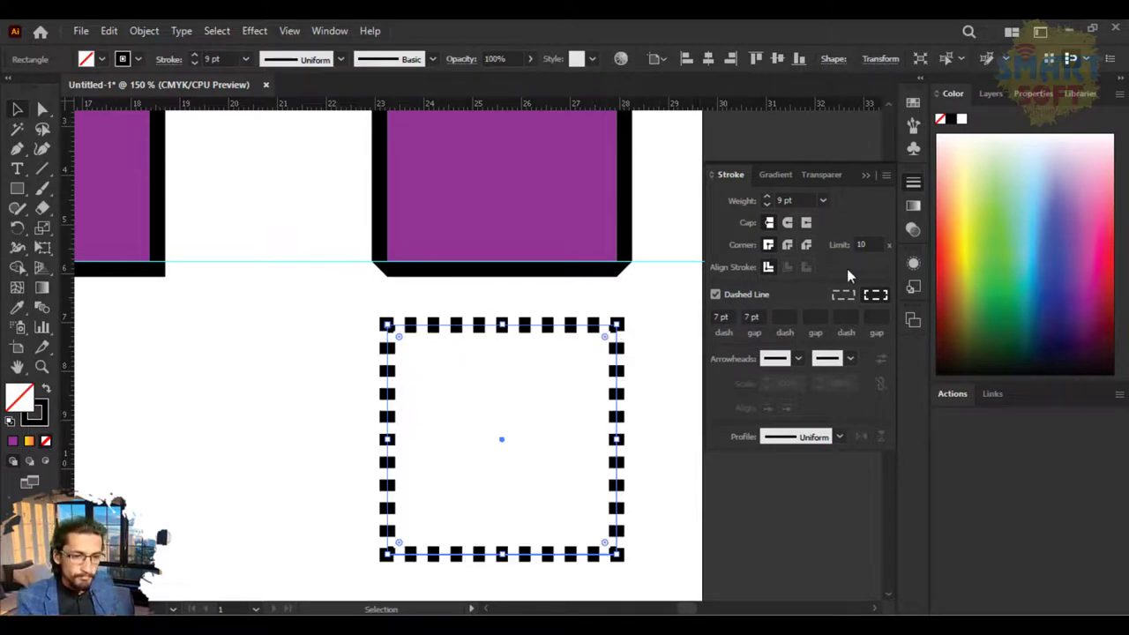
Set the miter limit to 4 and the stroke weight to 4 pt, then deselect
{"action": "left_click", "coordinate": [866, 245]}
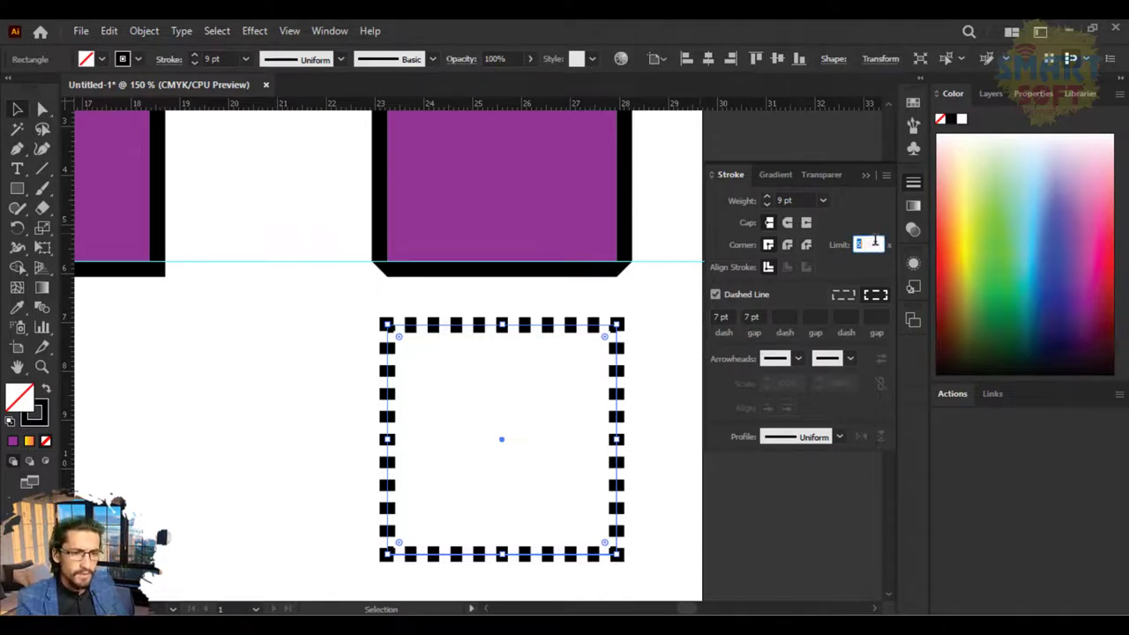
{"action": "type", "text": "4"}
{"action": "key", "text": "Return"}
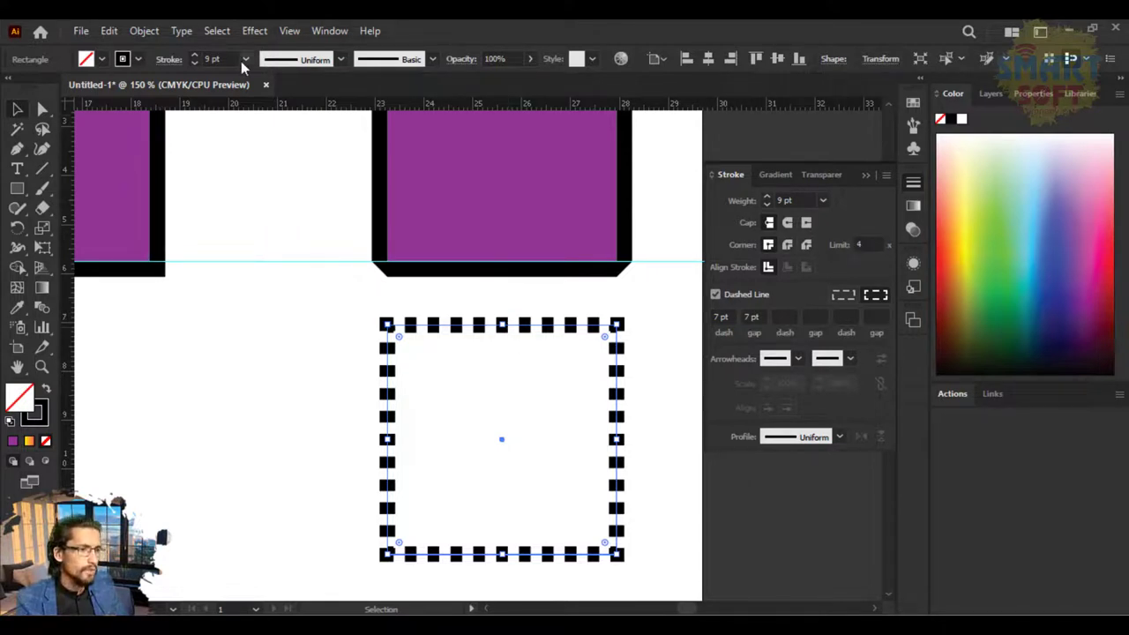
{"action": "double_click", "coordinate": [216, 58]}
{"action": "type", "text": "7"}
{"action": "key", "text": "Return"}
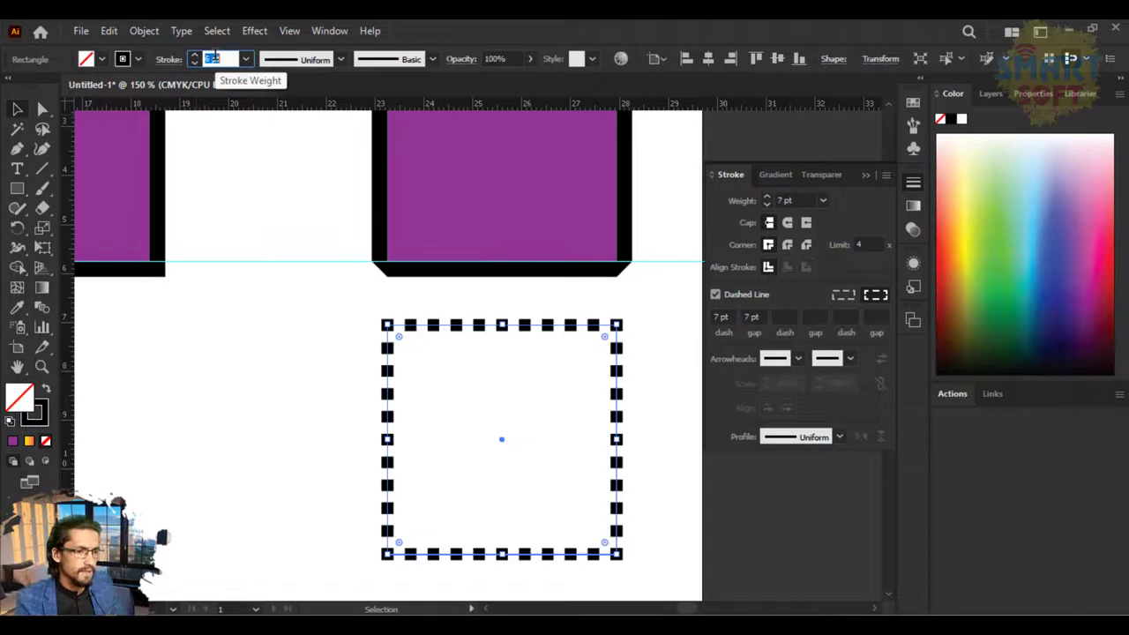
{"action": "type", "text": "5"}
{"action": "key", "text": "Return"}
{"action": "type", "text": "4"}
{"action": "key", "text": "Return"}
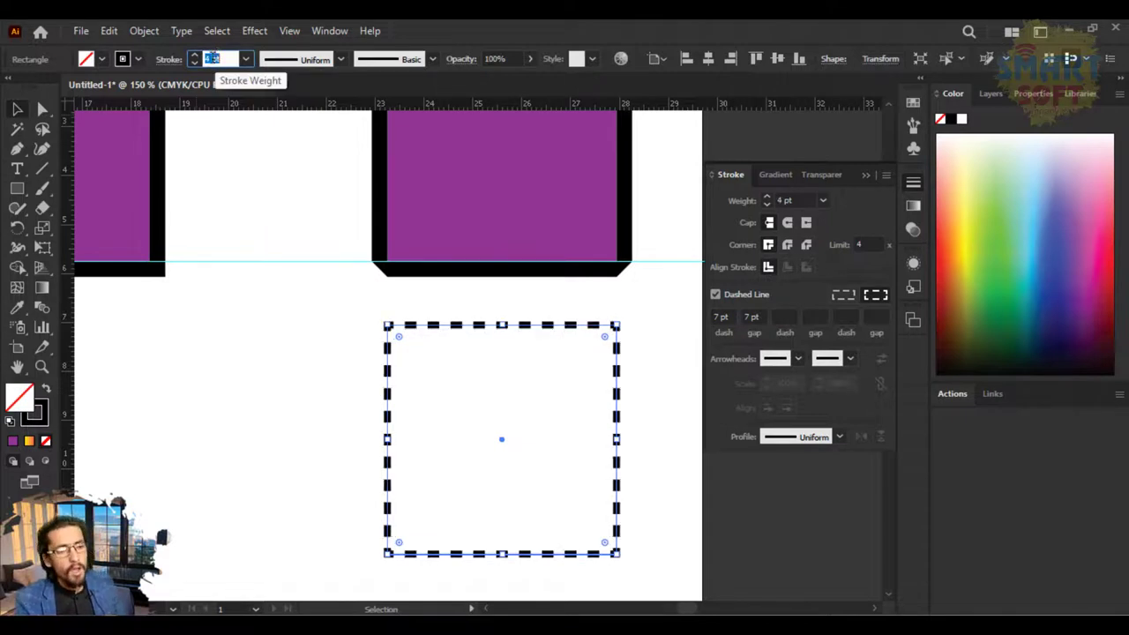
{"action": "left_click", "coordinate": [197, 256]}
{"action": "key", "text": "ctrl+minus"}
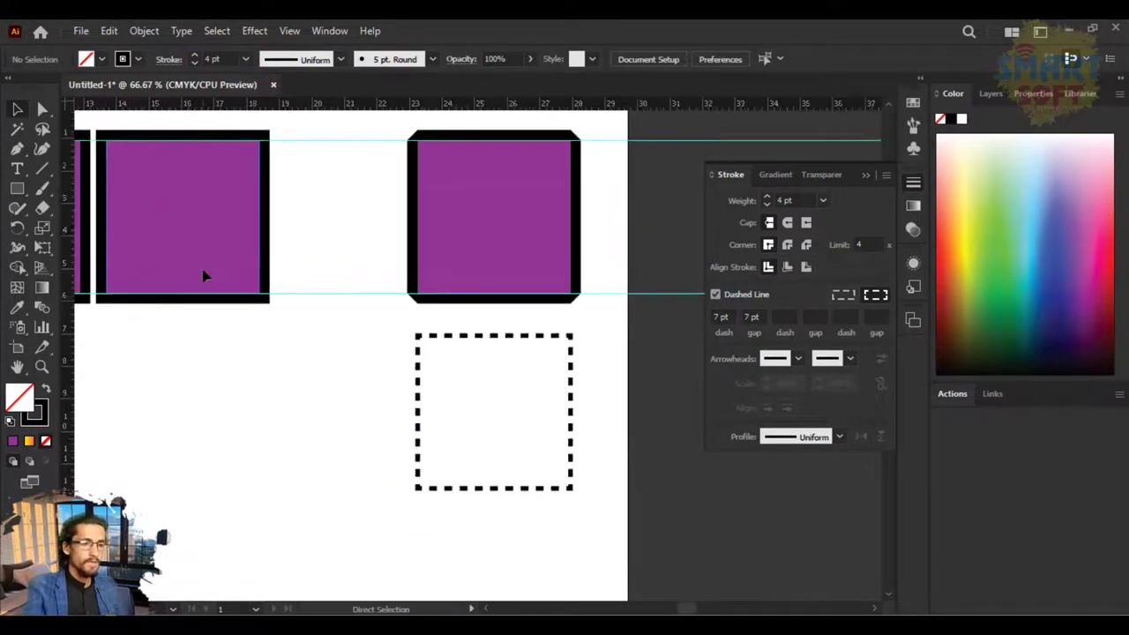
{"action": "key", "text": "ctrl+minus"}
Shift-drag the second adjacent purple square straight down onto the dashed square's row
{"action": "left_click_drag", "start_coordinate": [203, 276], "coordinate": [338, 265]}
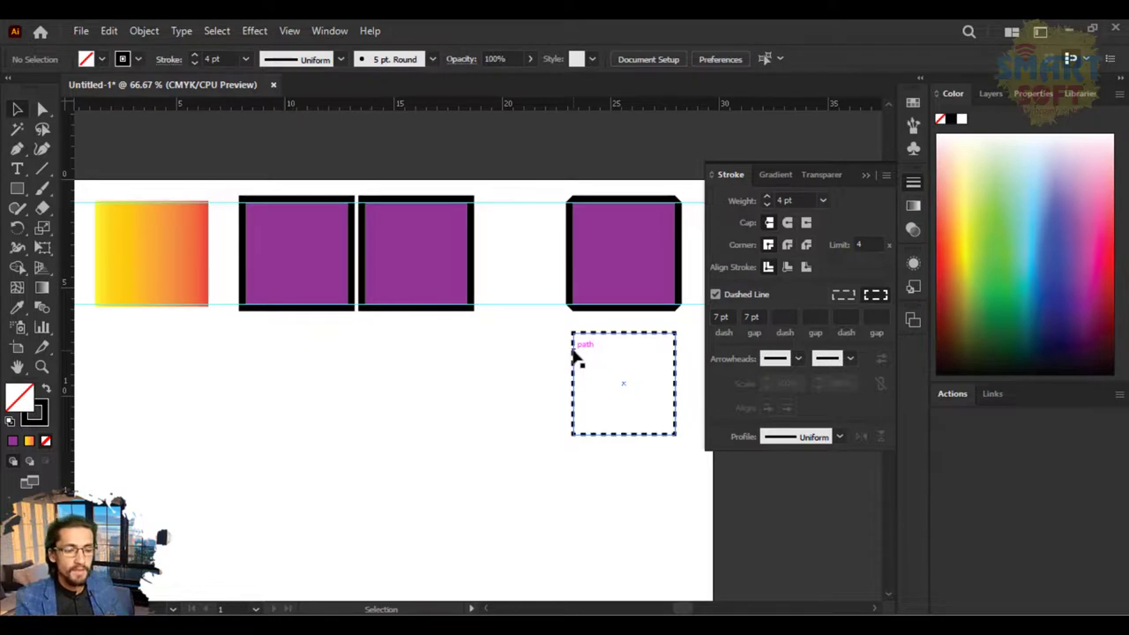
{"action": "left_click", "coordinate": [575, 355]}
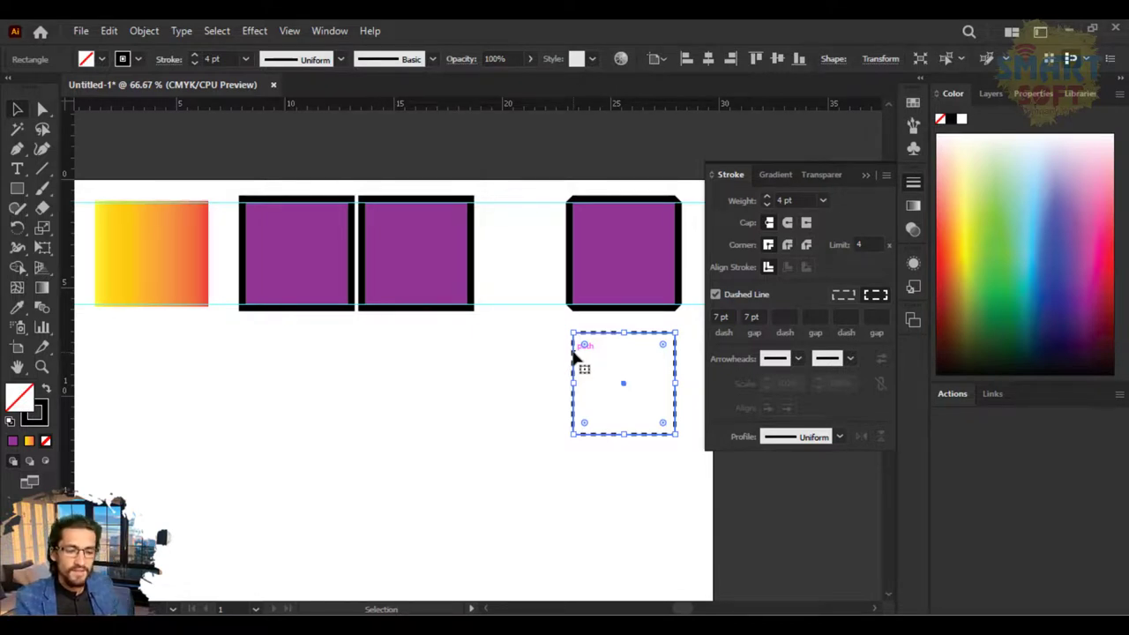
{"action": "left_click", "coordinate": [504, 367]}
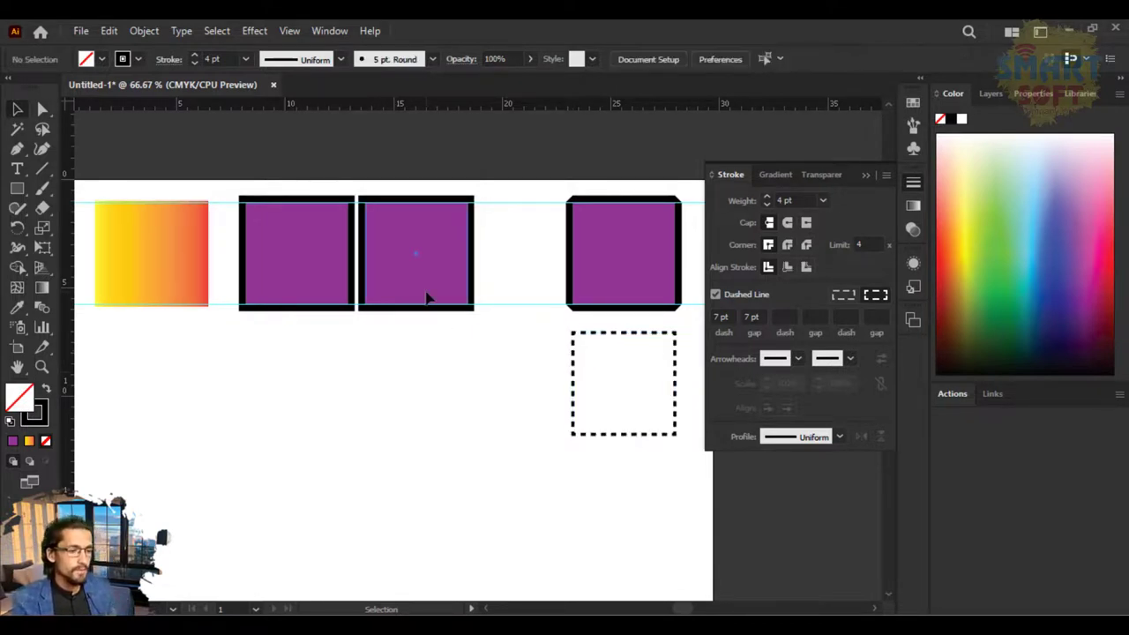
{"action": "left_click", "coordinate": [427, 298]}
{"action": "left_click_drag", "start_coordinate": [427, 298], "coordinate": [467, 435]}
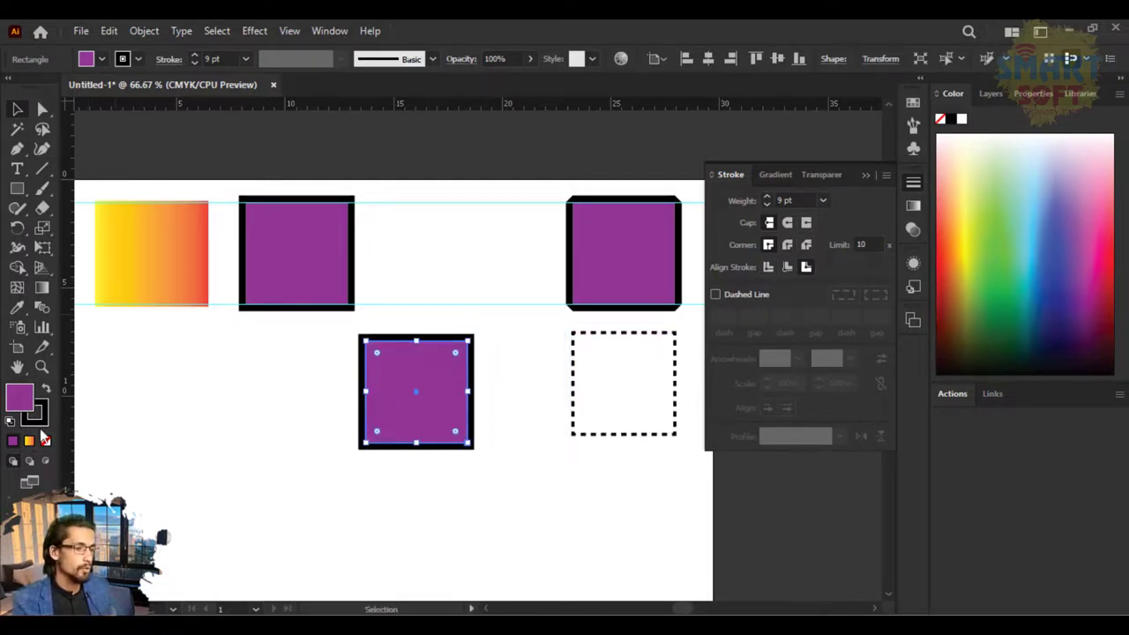
Remove the moved square's fill and give it a 7 pt dashed stroke
{"action": "left_click", "coordinate": [46, 442]}
{"action": "left_click", "coordinate": [230, 436]}
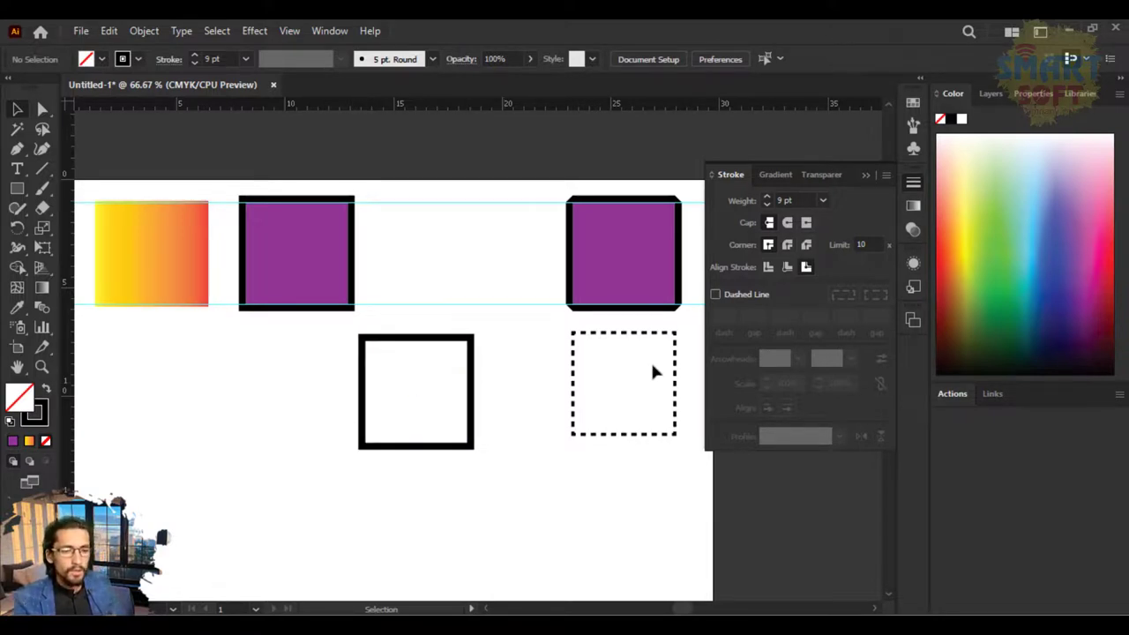
{"action": "left_click_drag", "start_coordinate": [276, 413], "coordinate": [476, 432]}
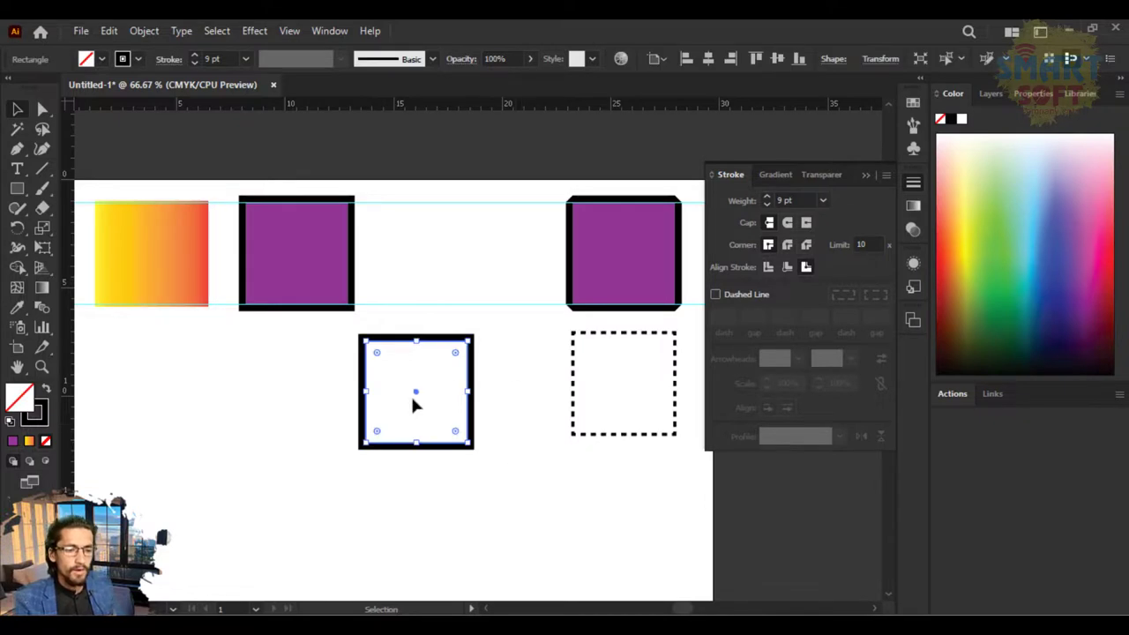
{"action": "left_click", "coordinate": [721, 297]}
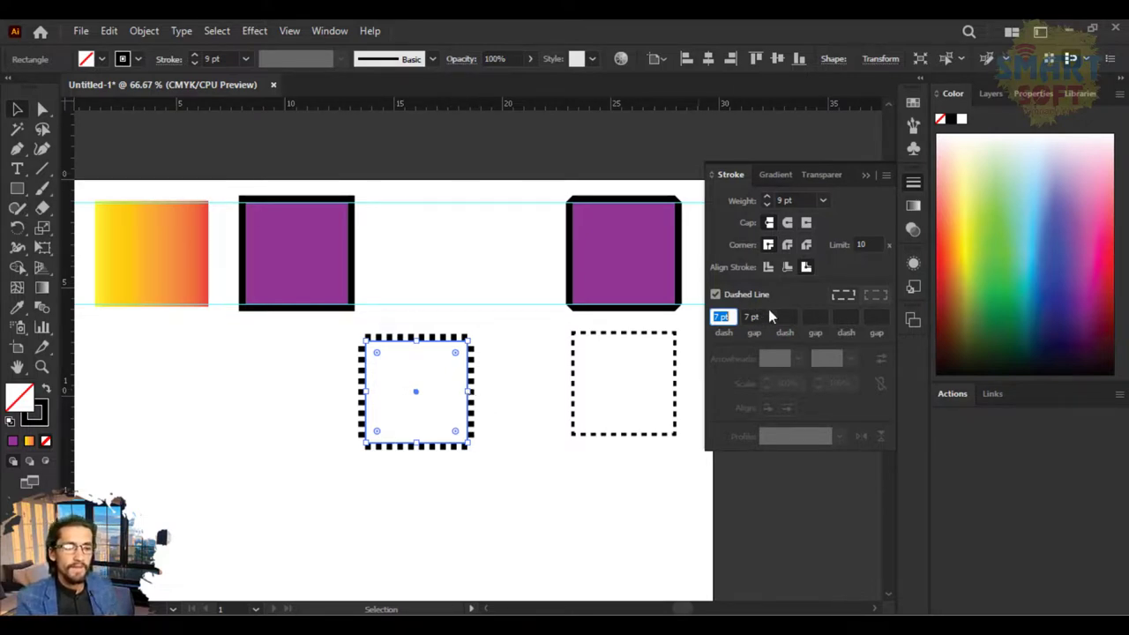
{"action": "left_click", "coordinate": [805, 201]}
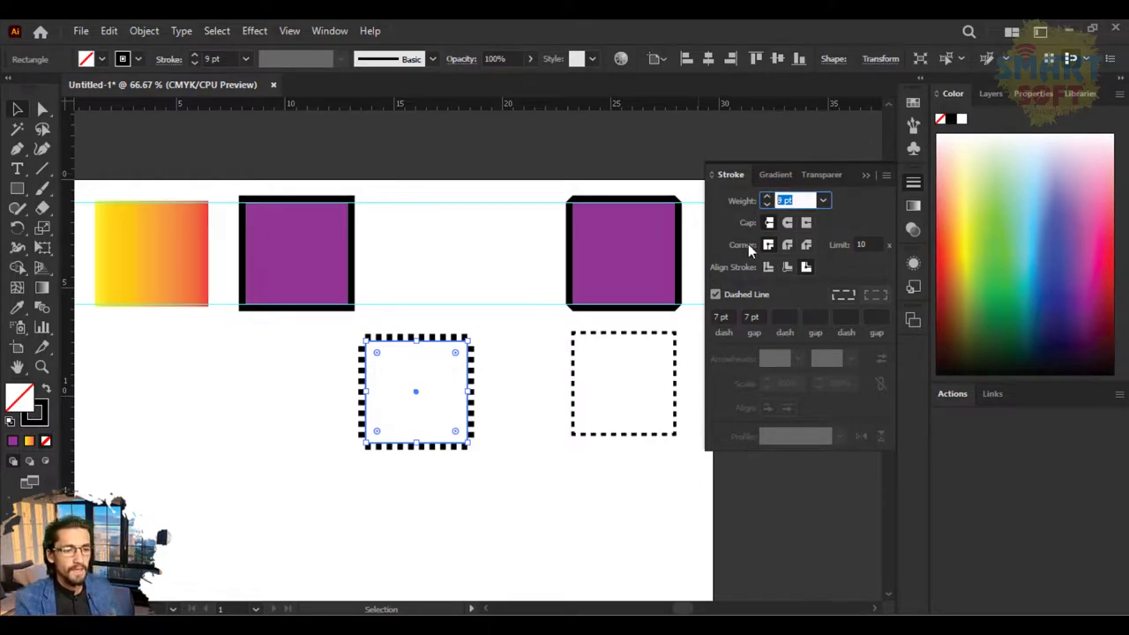
{"action": "type", "text": "7"}
{"action": "key", "text": "Return"}
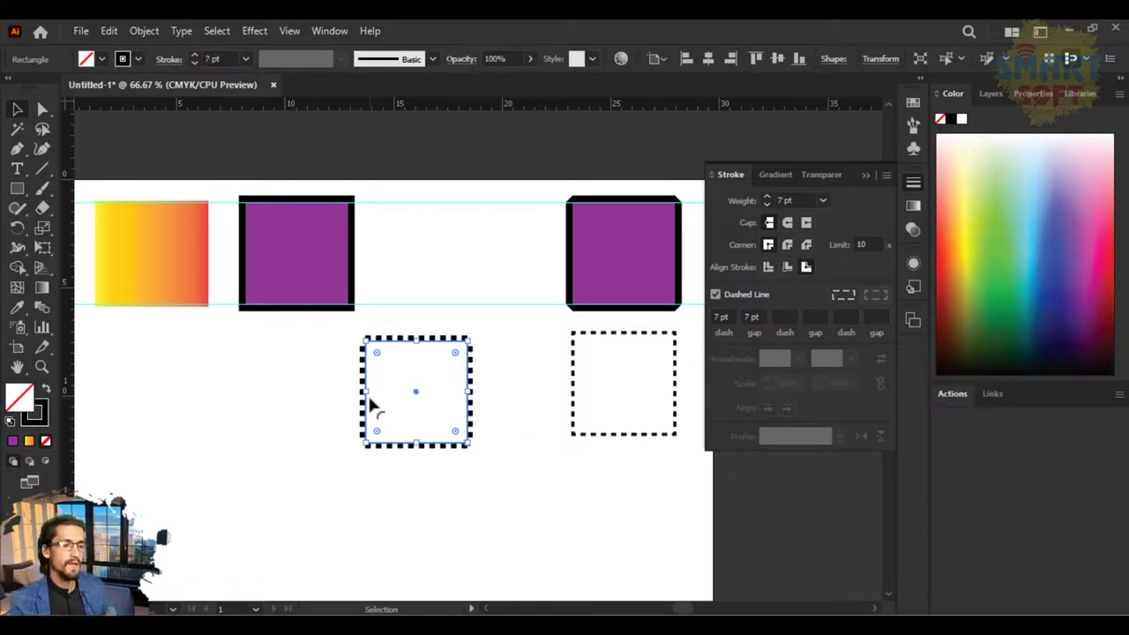
Move the hollow dashed square right beside the first one and centre its stroke
{"action": "scroll", "coordinate": [366, 393], "scroll_direction": "up", "scroll_amount": 1}
{"action": "scroll", "coordinate": [366, 392], "scroll_direction": "up", "scroll_amount": 1}
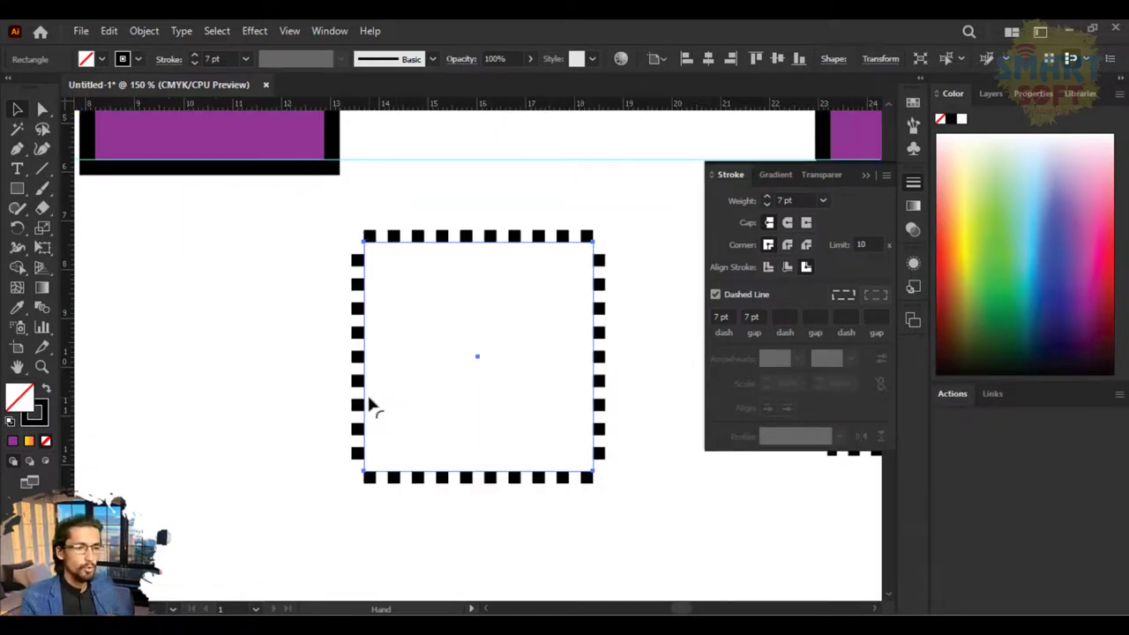
{"action": "left_click_drag", "start_coordinate": [539, 418], "coordinate": [260, 408]}
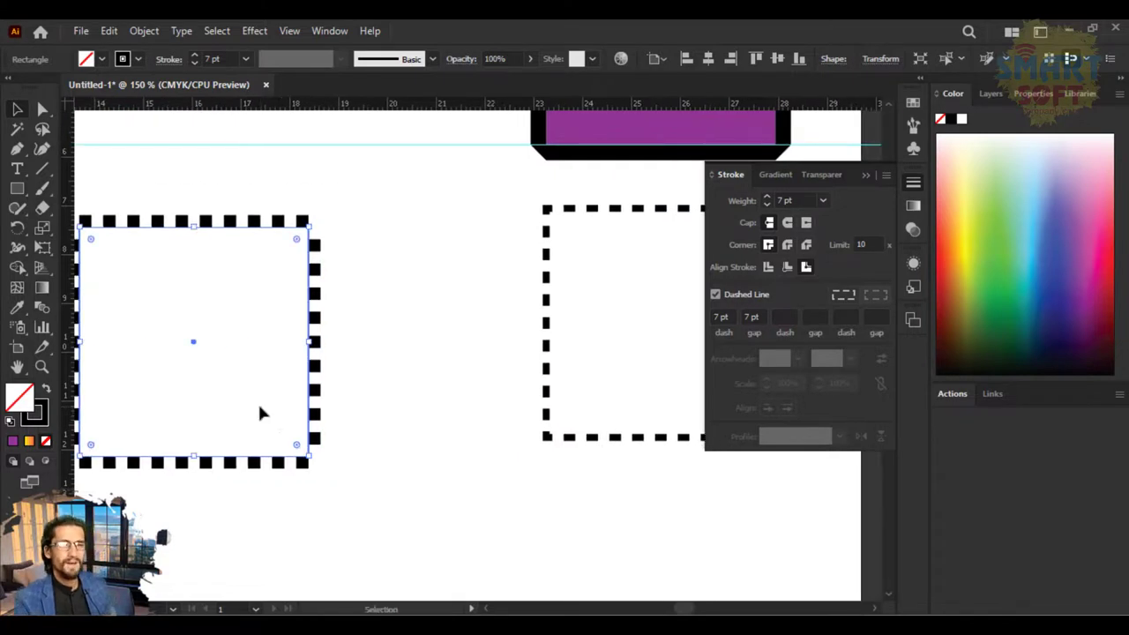
{"action": "left_click", "coordinate": [547, 231]}
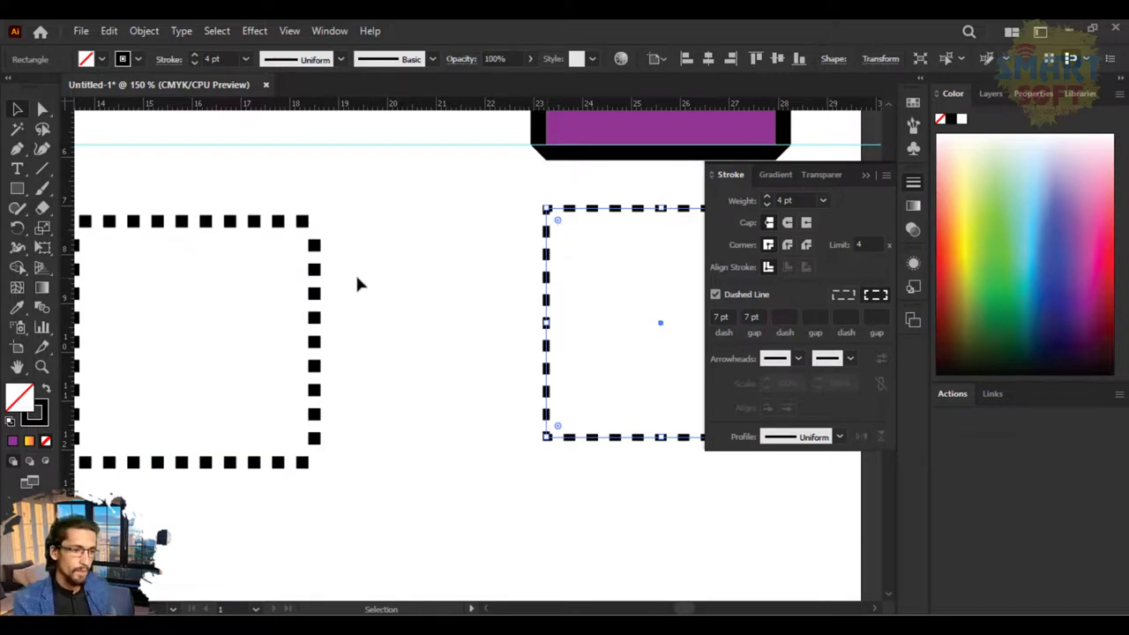
{"action": "left_click", "coordinate": [316, 275]}
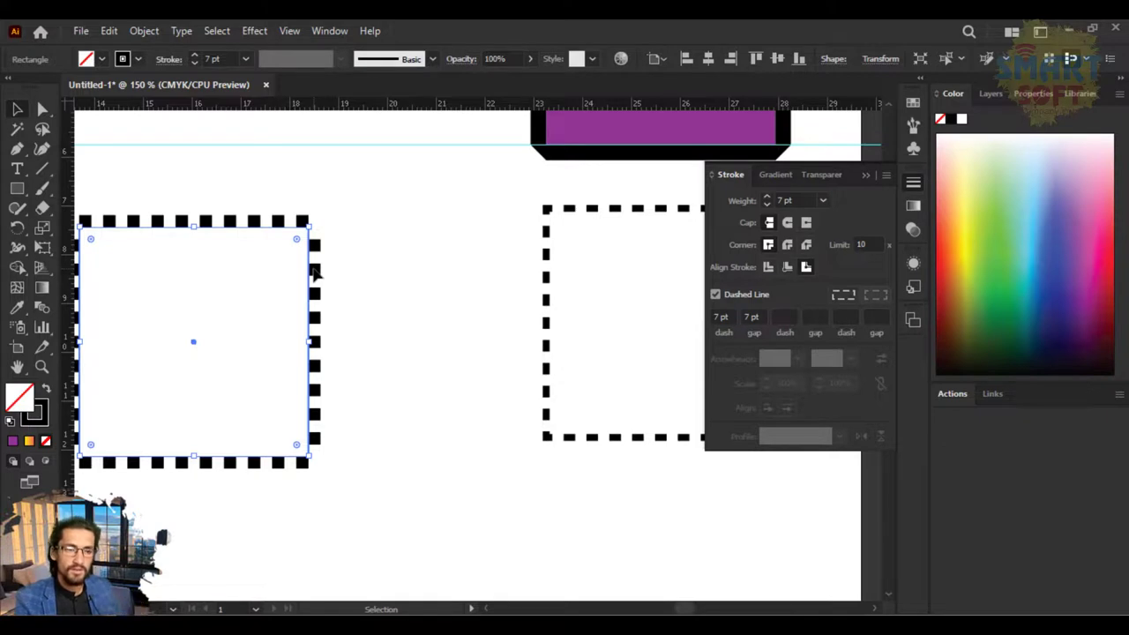
{"action": "left_click_drag", "start_coordinate": [316, 275], "coordinate": [485, 258]}
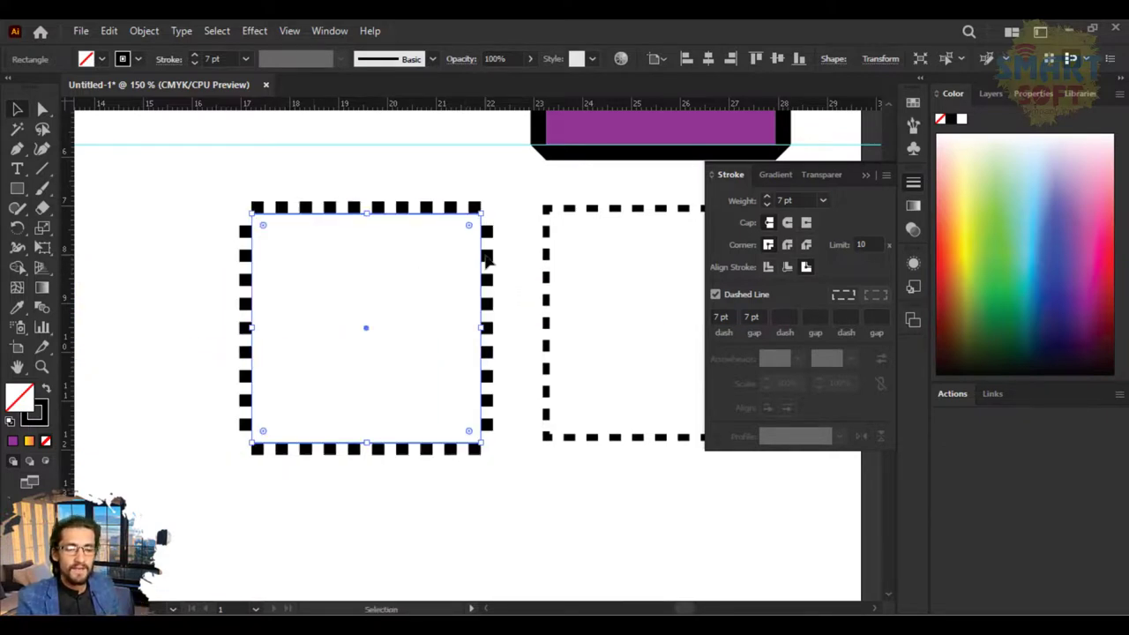
{"action": "left_click", "coordinate": [519, 397]}
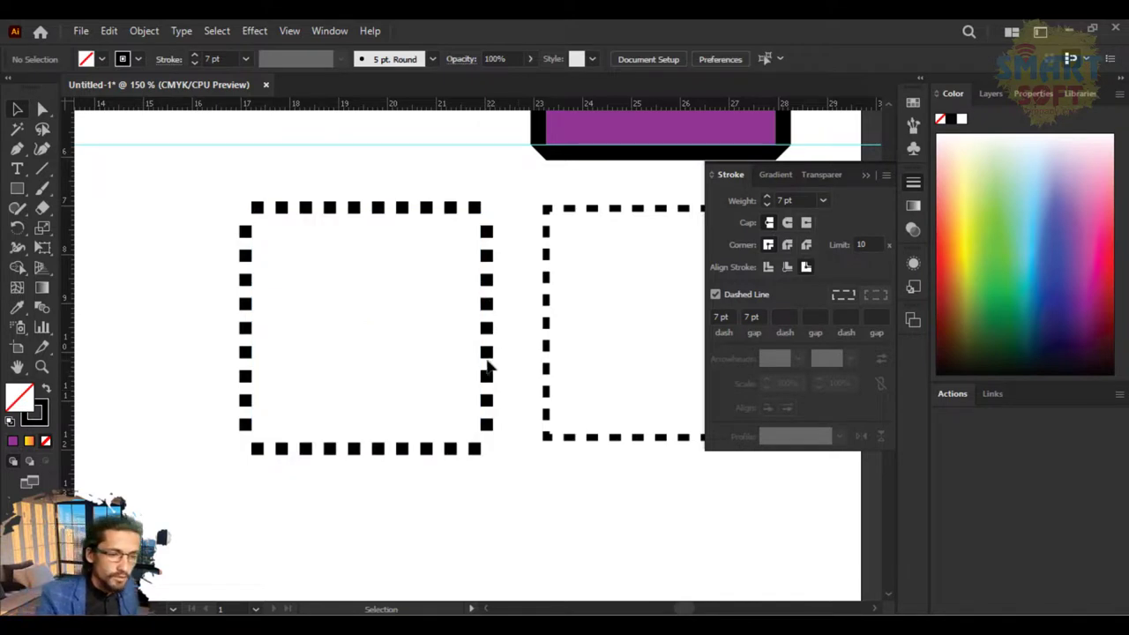
{"action": "left_click", "coordinate": [482, 350]}
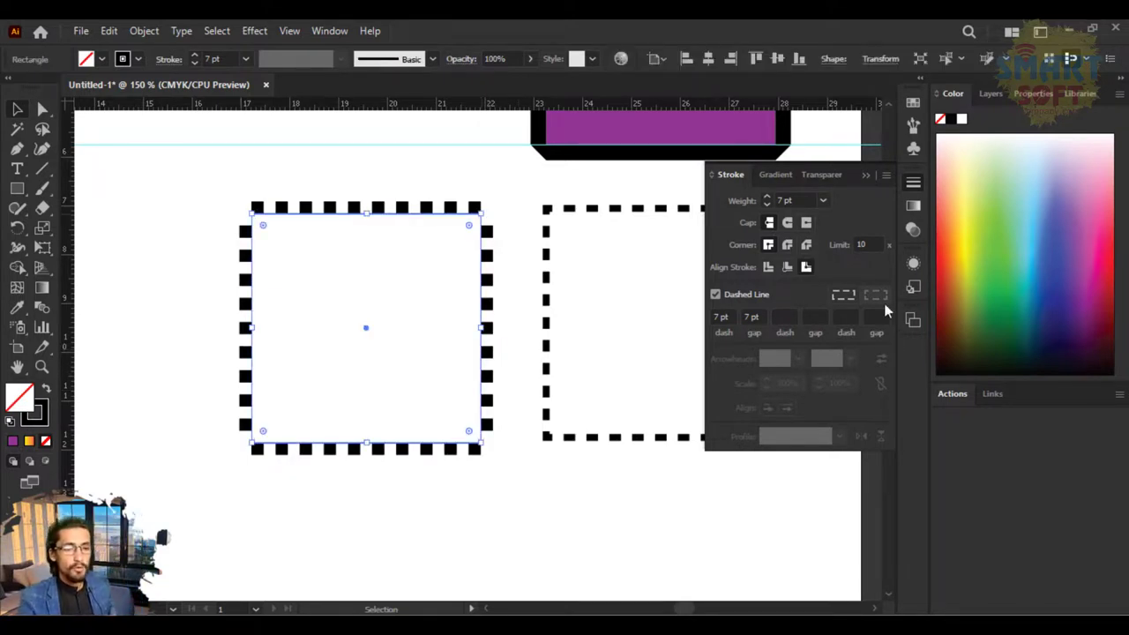
{"action": "left_click", "coordinate": [768, 268]}
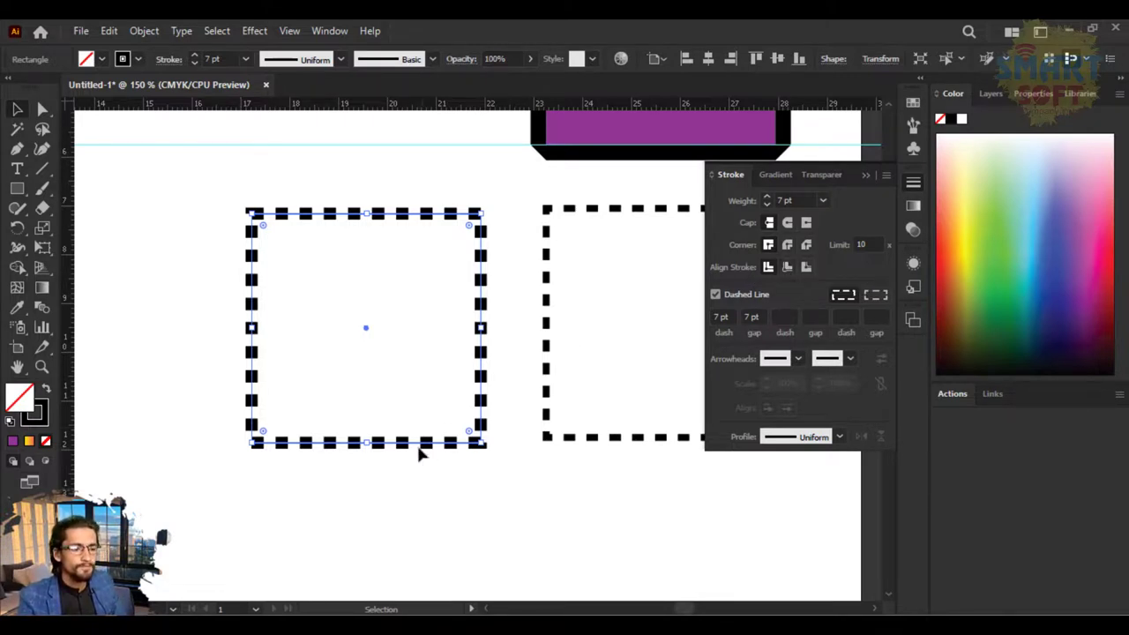
{"action": "left_click", "coordinate": [441, 500]}
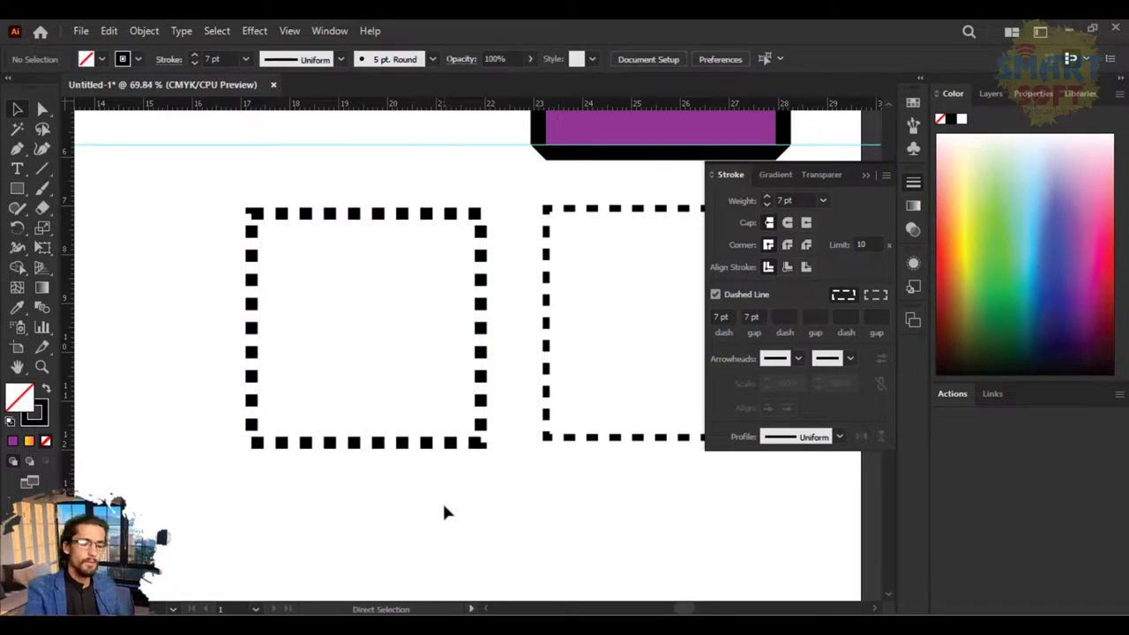
{"action": "key", "text": "ctrl+0"}
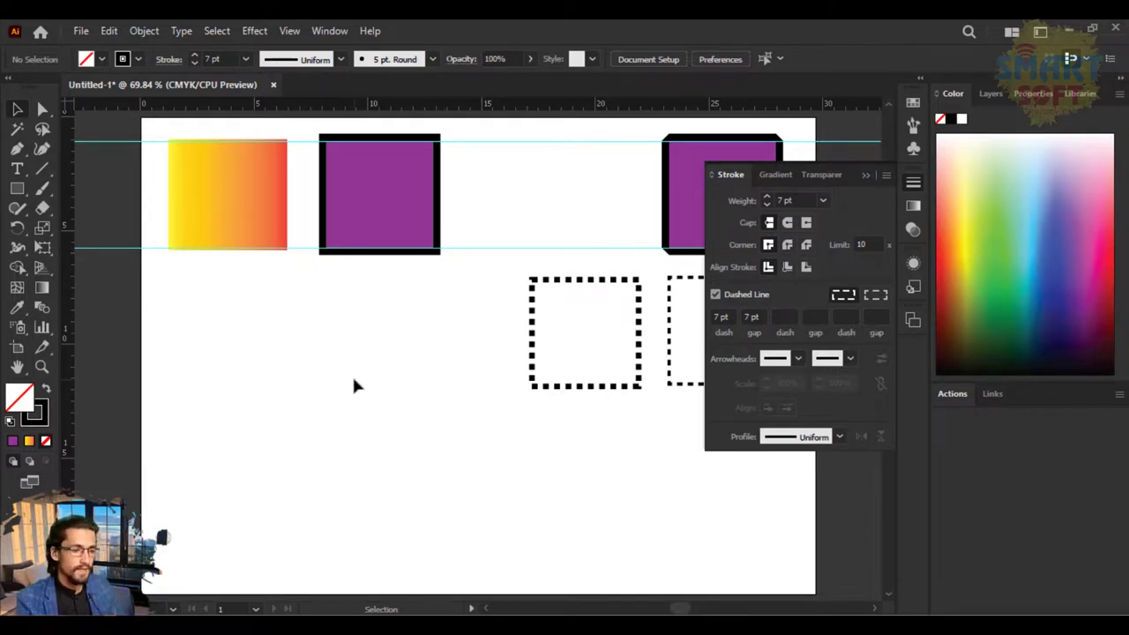
{"action": "left_click_drag", "start_coordinate": [352, 374], "coordinate": [373, 316]}
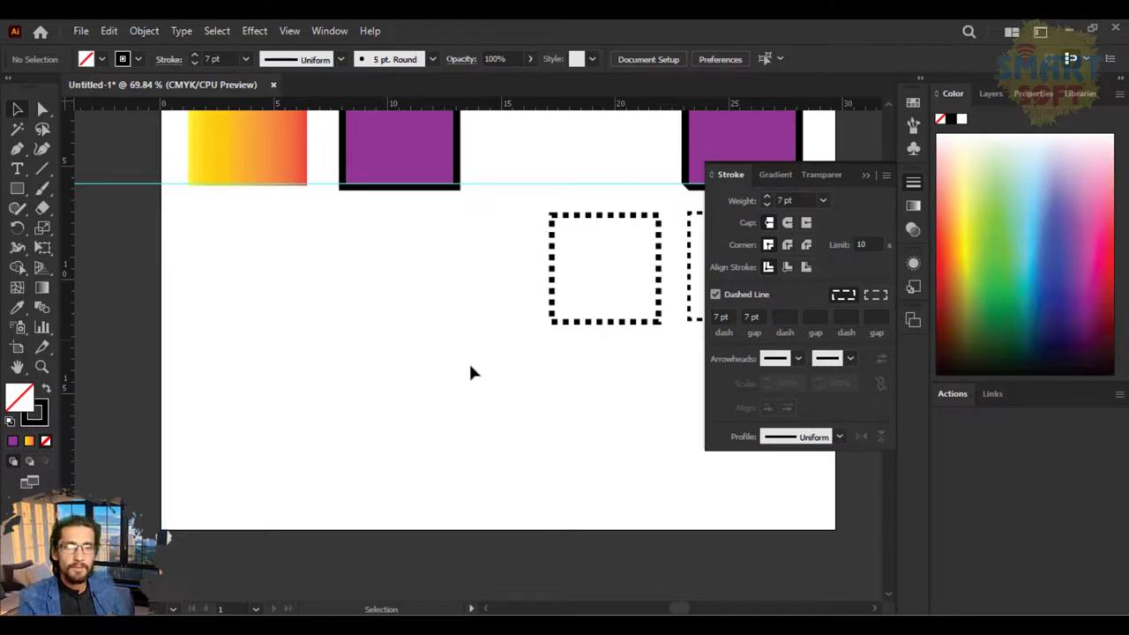
{"action": "left_click", "coordinate": [17, 188]}
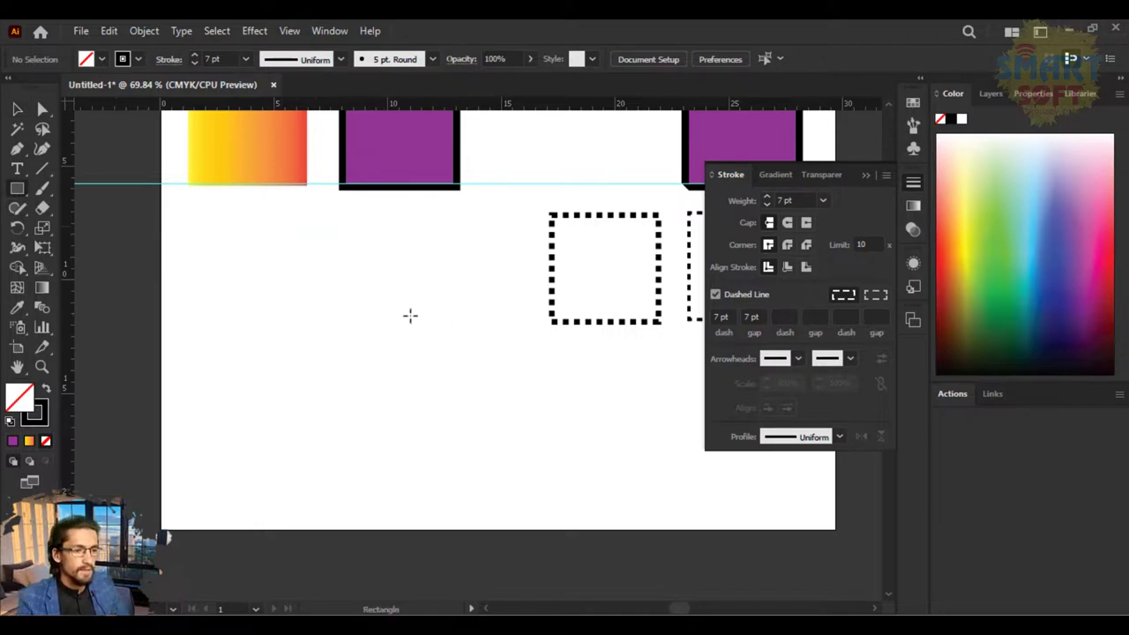
{"action": "left_click_drag", "start_coordinate": [315, 226], "coordinate": [459, 370]}
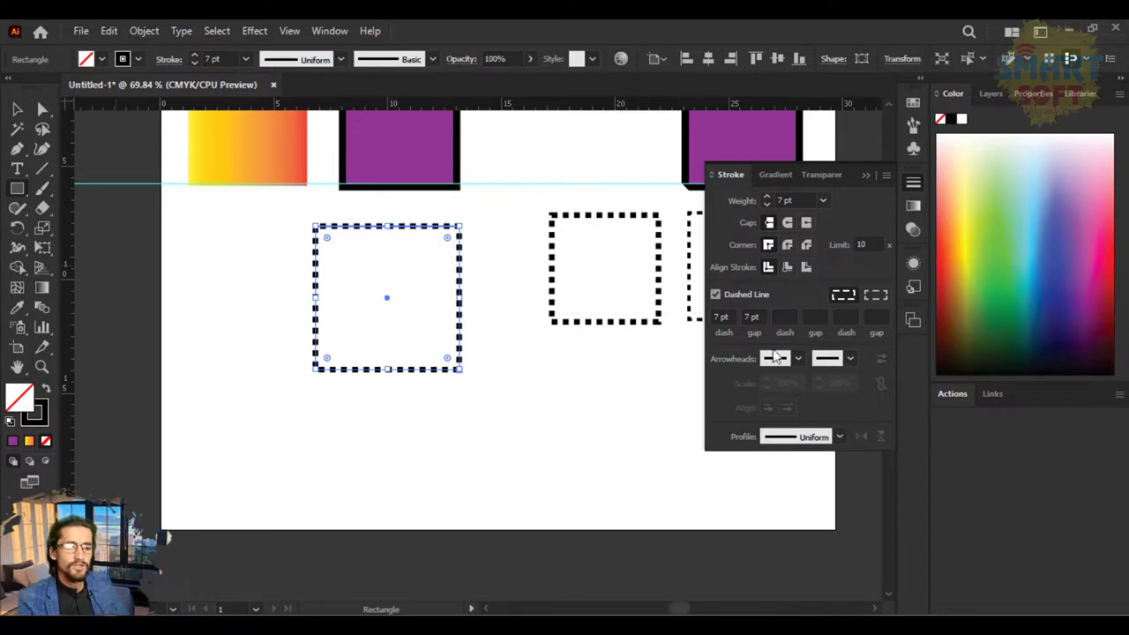
{"action": "left_click", "coordinate": [734, 295]}
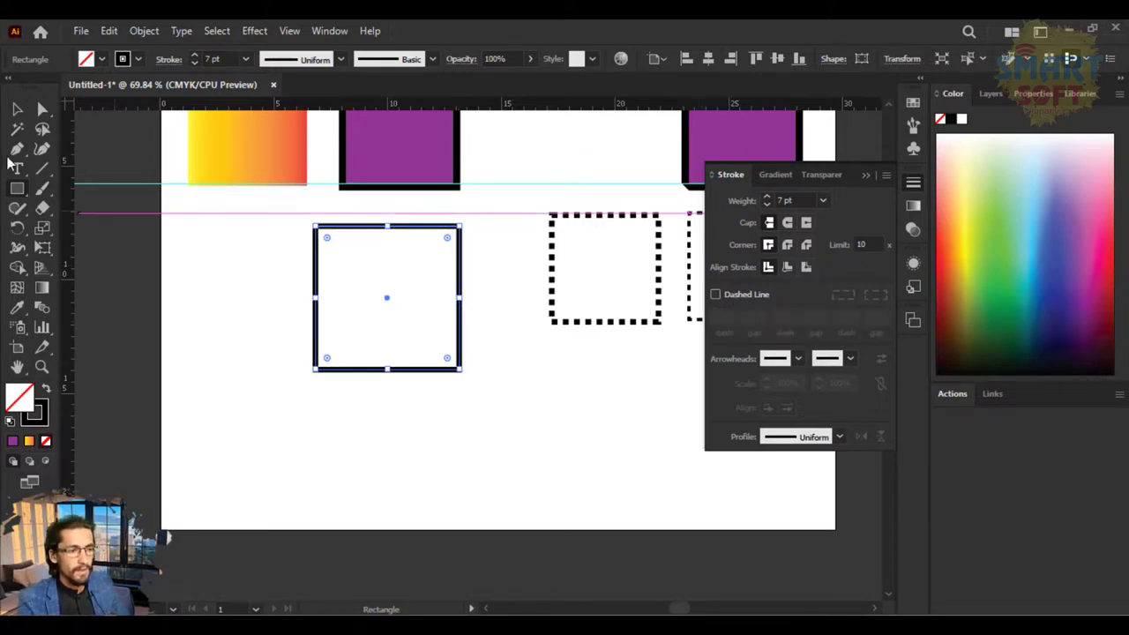
{"action": "left_click", "coordinate": [14, 109]}
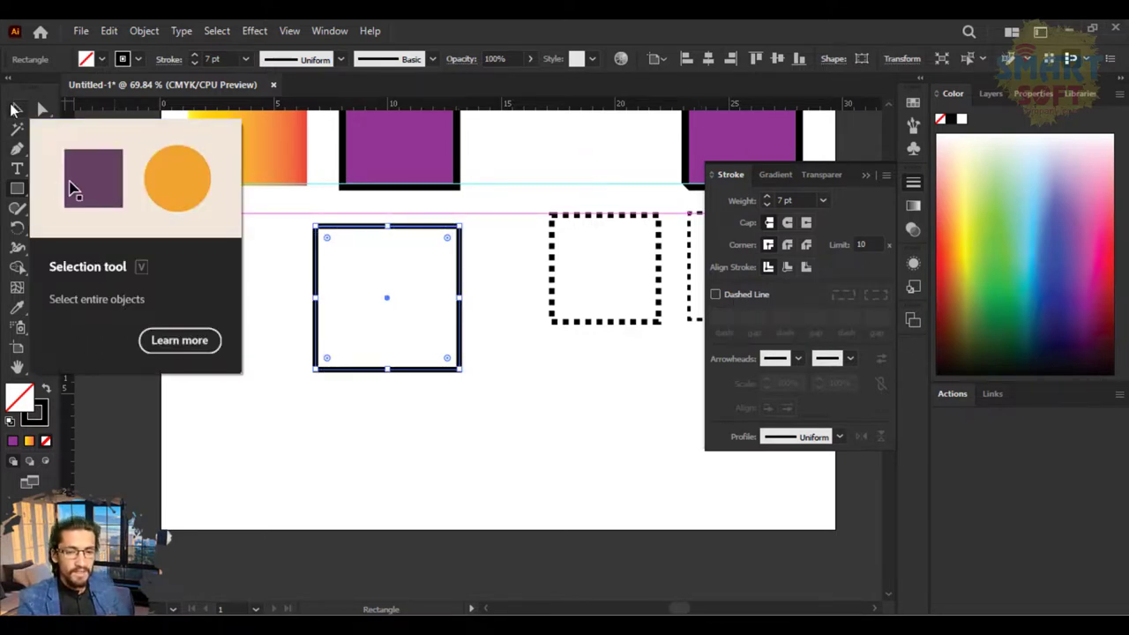
{"action": "left_click", "coordinate": [471, 372]}
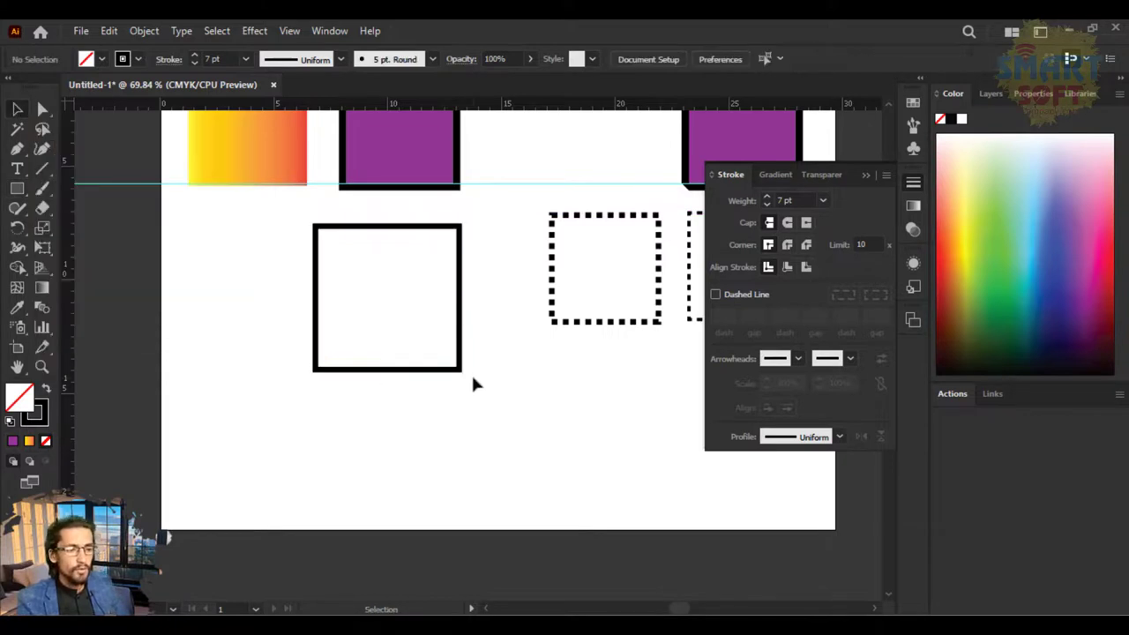
{"action": "left_click", "coordinate": [462, 365]}
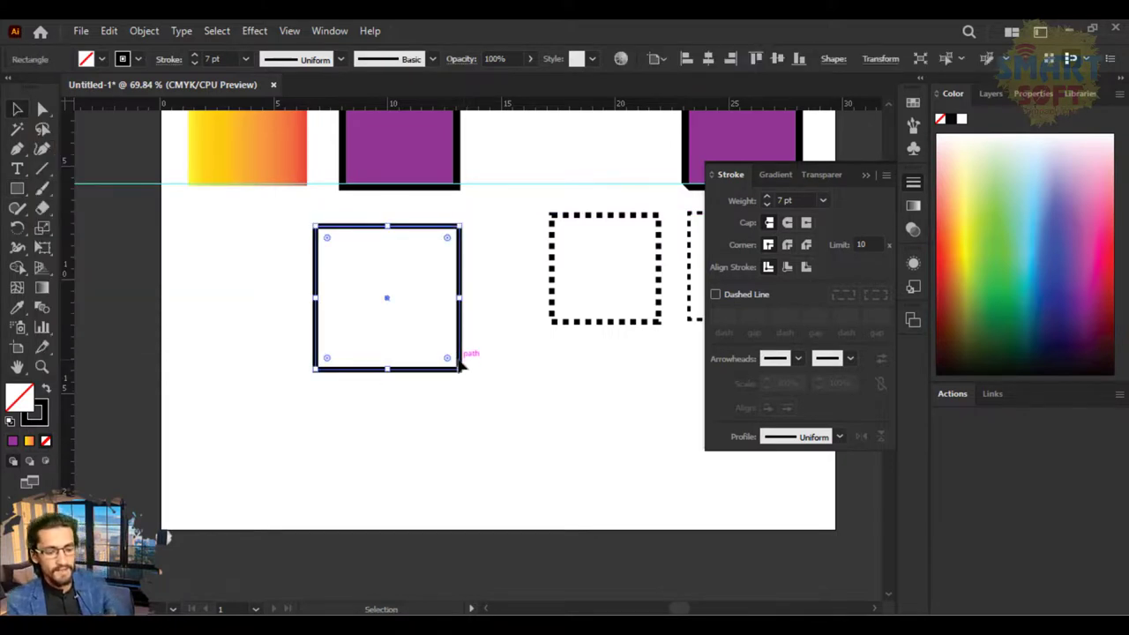
{"action": "key", "text": "Delete"}
Draw a horizontal black line left of the dotted squares, then zoom in on it
{"action": "left_click", "coordinate": [42, 168]}
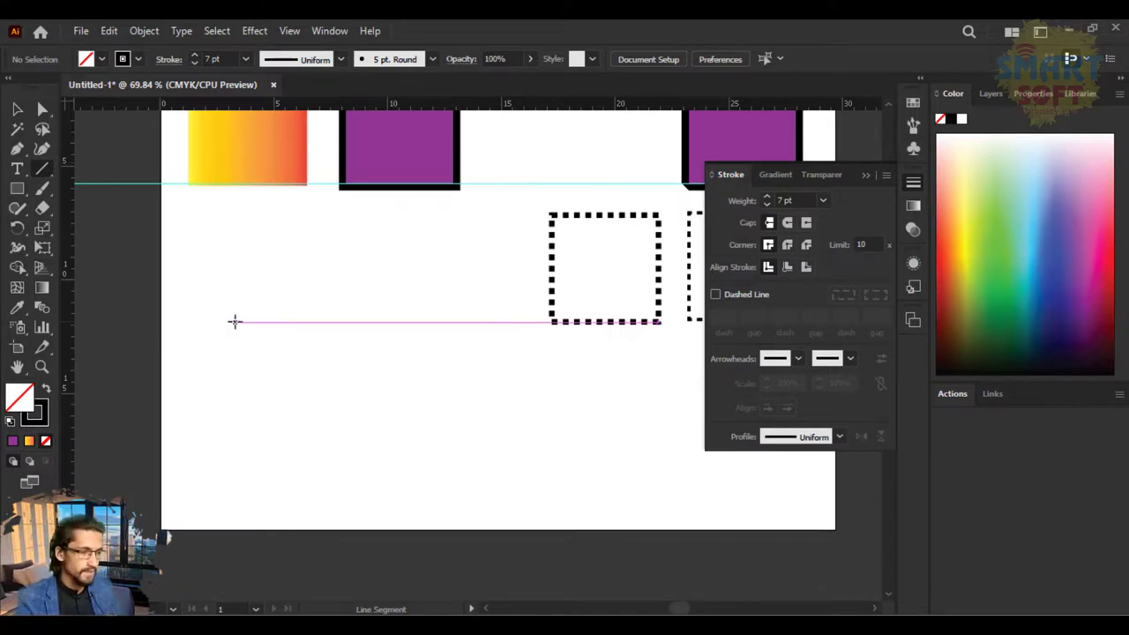
{"action": "left_click_drag", "start_coordinate": [234, 321], "coordinate": [450, 321]}
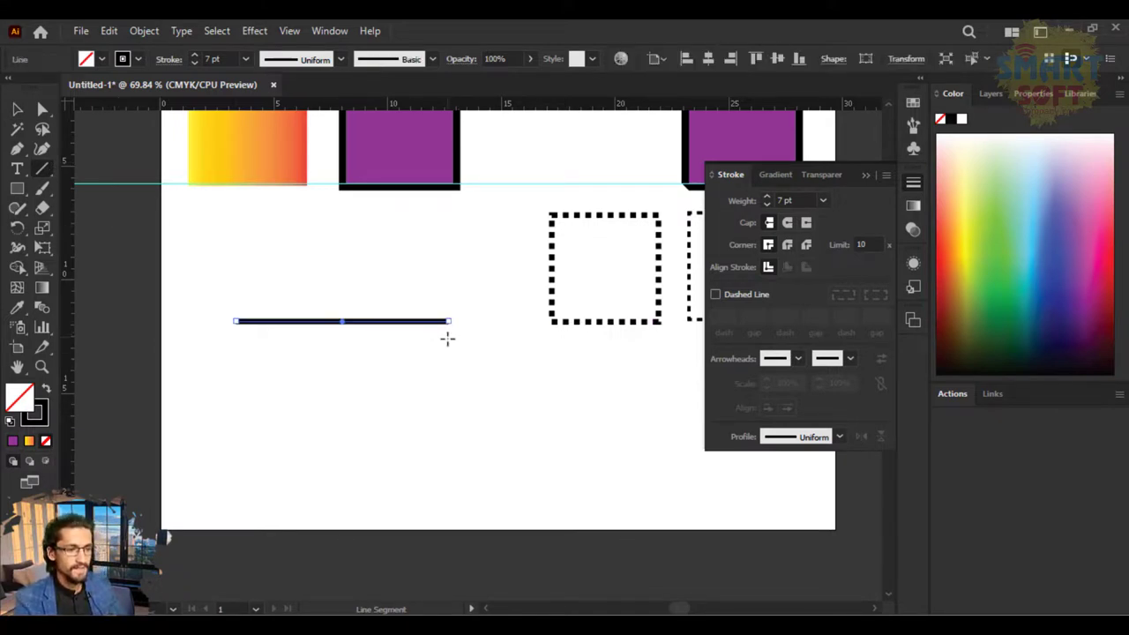
{"action": "key", "text": "ctrl+plus"}
{"action": "key", "text": "ctrl+plus"}
{"action": "key", "text": "ctrl+plus"}
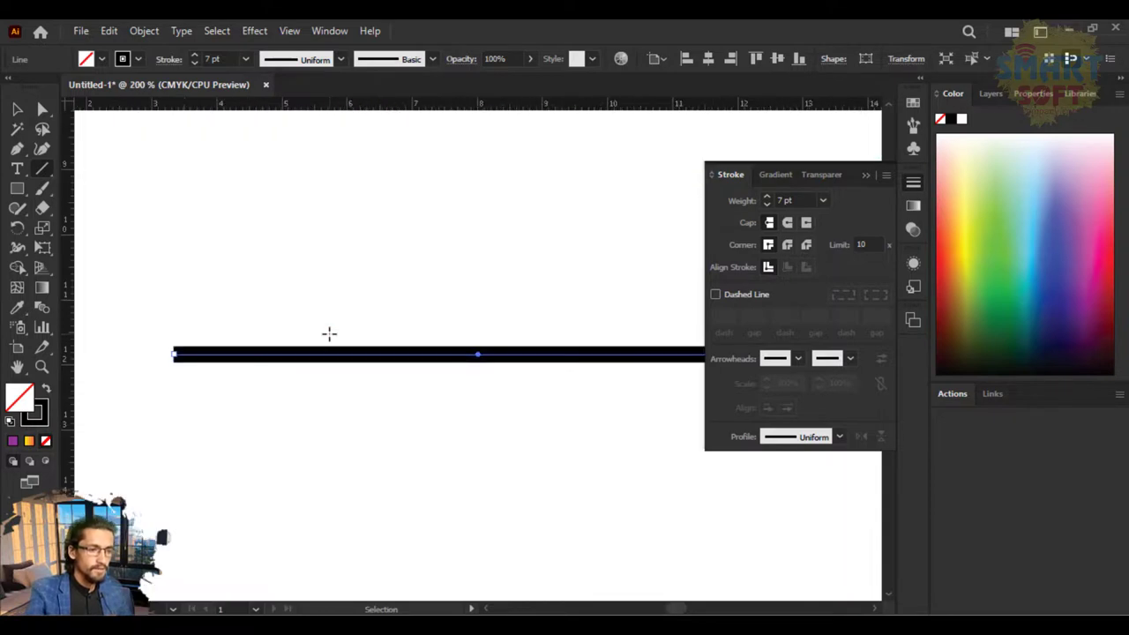
{"action": "mouse_move", "coordinate": [462, 303]}
{"action": "left_mouse_down"}
{"action": "mouse_move", "coordinate": [388, 473]}
{"action": "mouse_move", "coordinate": [404, 464]}
{"action": "left_mouse_up"}
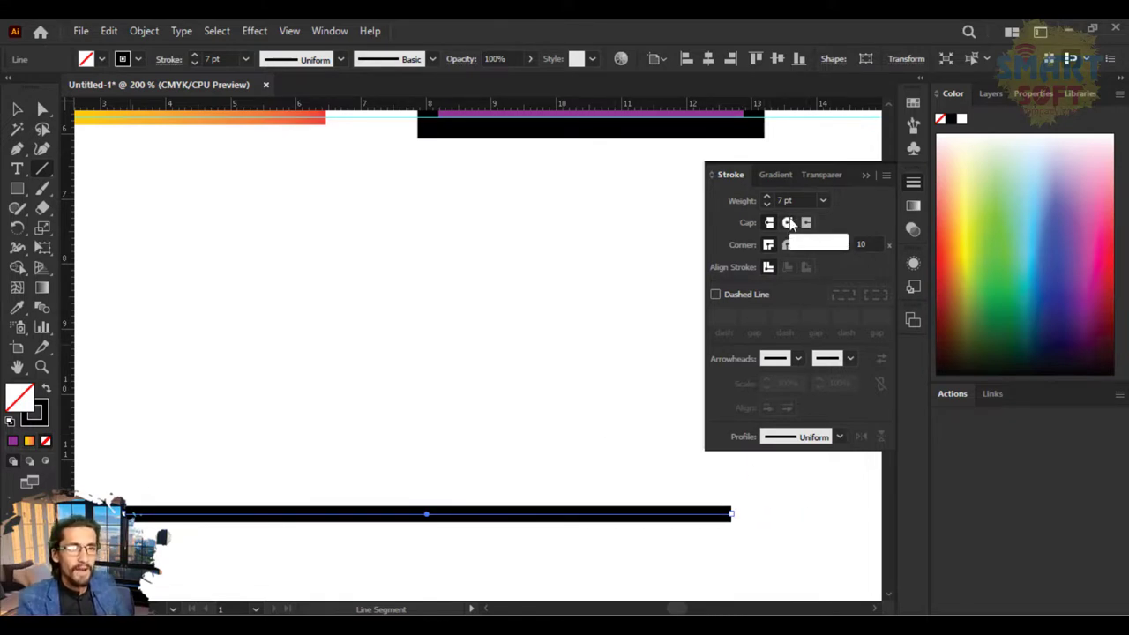
Try round and projecting caps on the line, settle on butt caps, and deselect it
{"action": "left_click", "coordinate": [790, 224]}
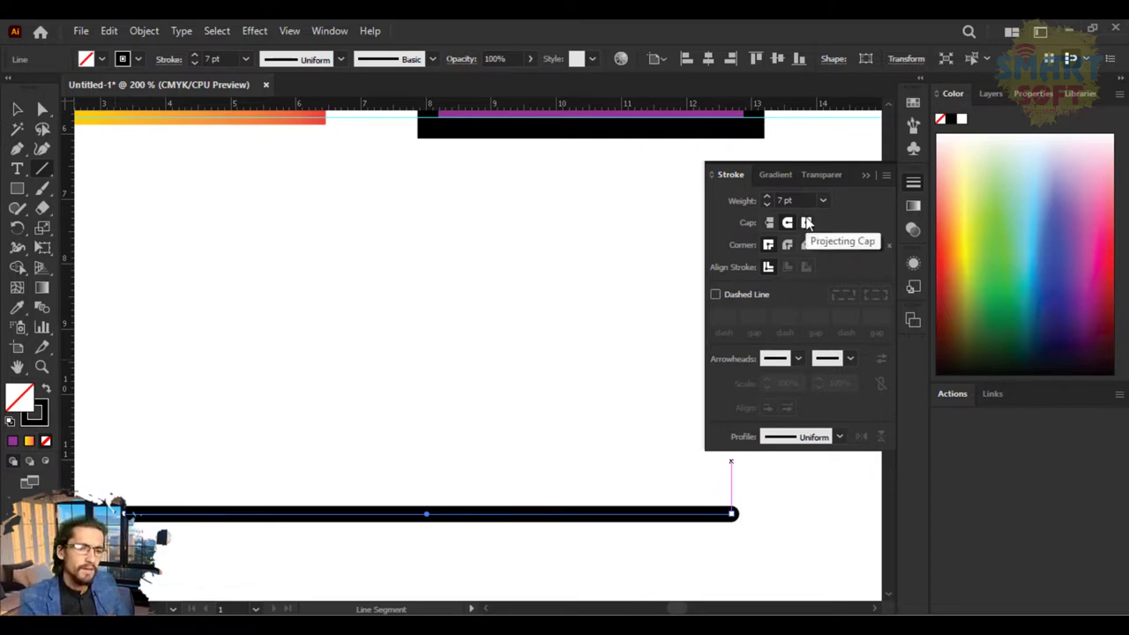
{"action": "left_click", "coordinate": [807, 223]}
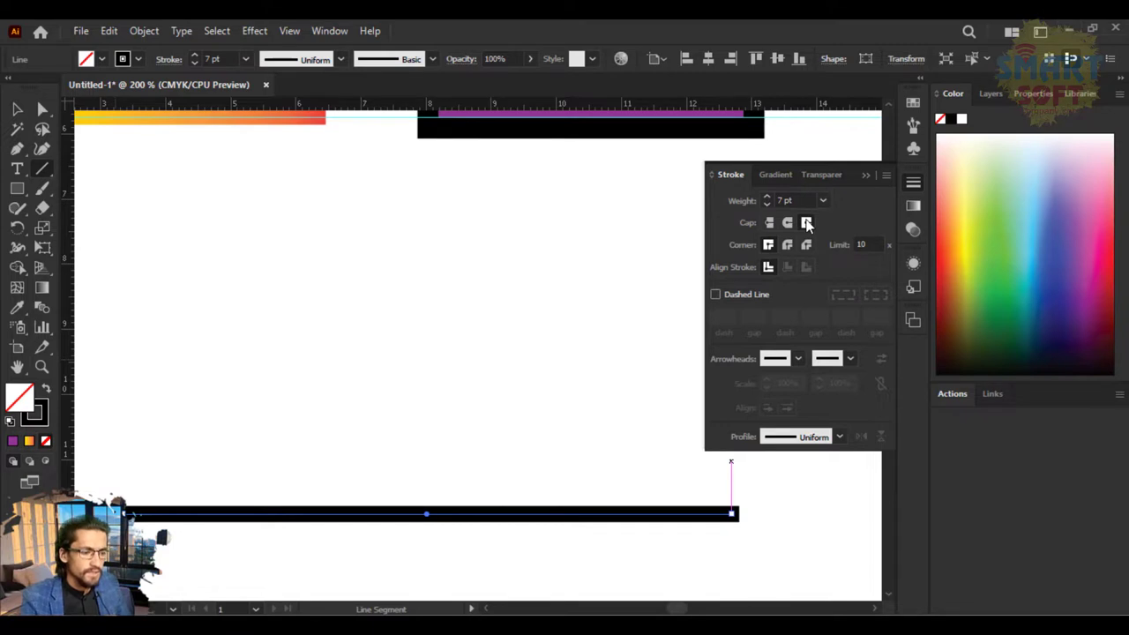
{"action": "left_click", "coordinate": [769, 223]}
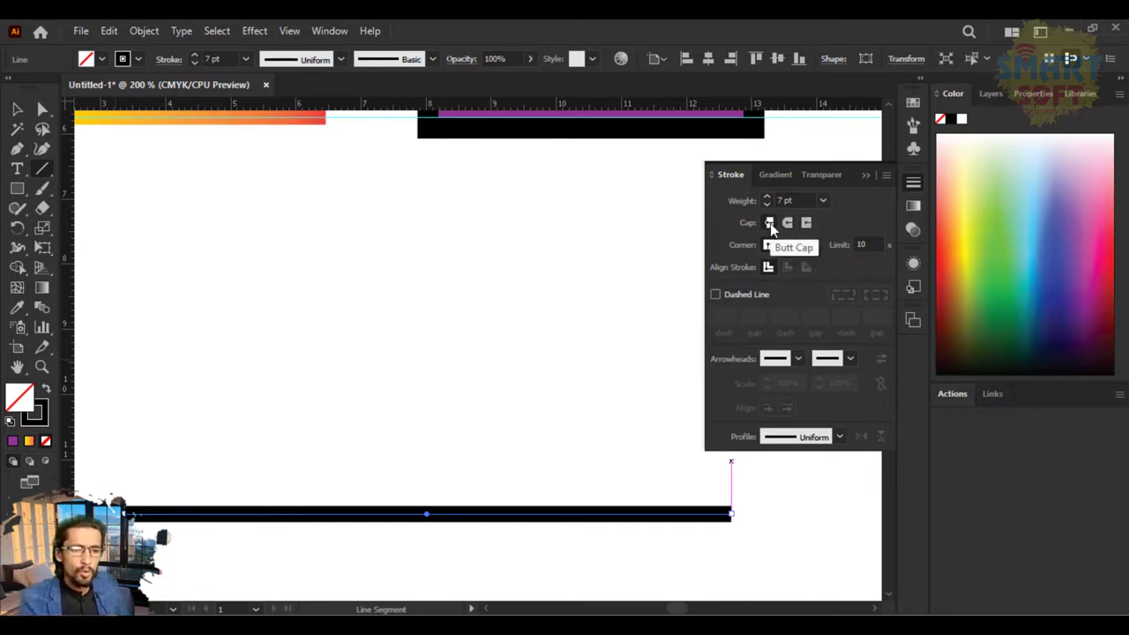
{"action": "left_click", "coordinate": [806, 223]}
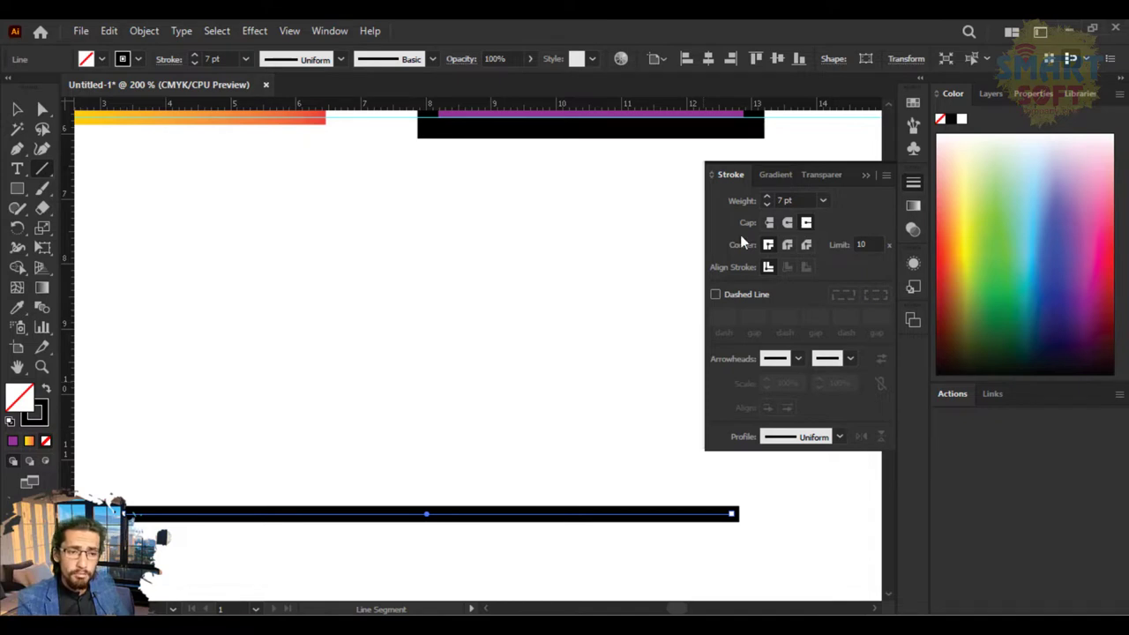
{"action": "left_click", "coordinate": [769, 222]}
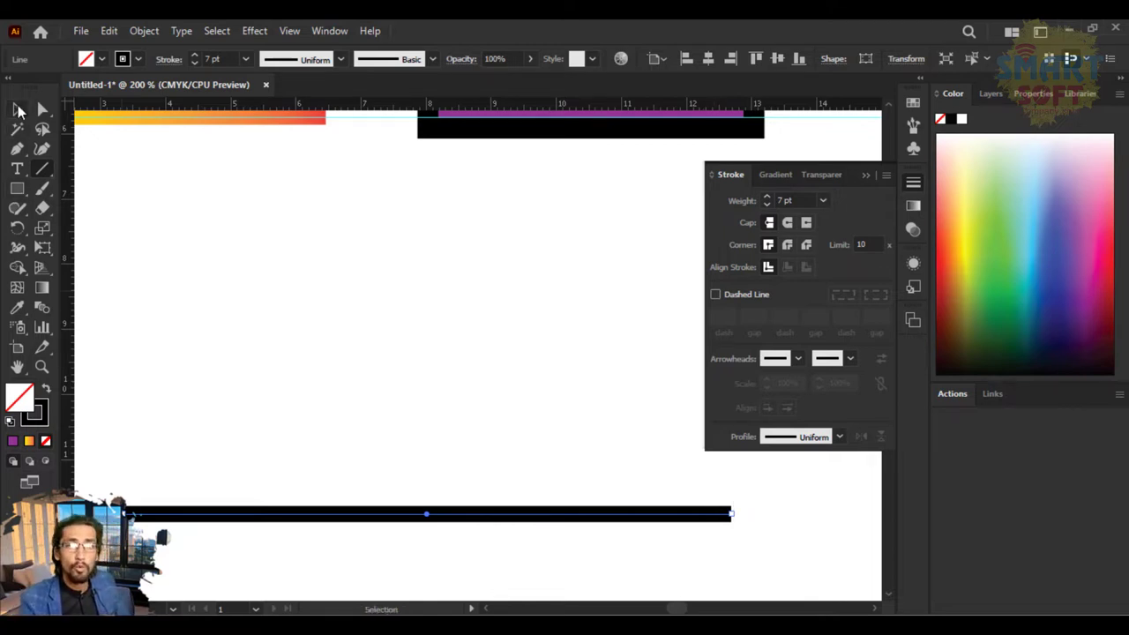
{"action": "left_click", "coordinate": [18, 109]}
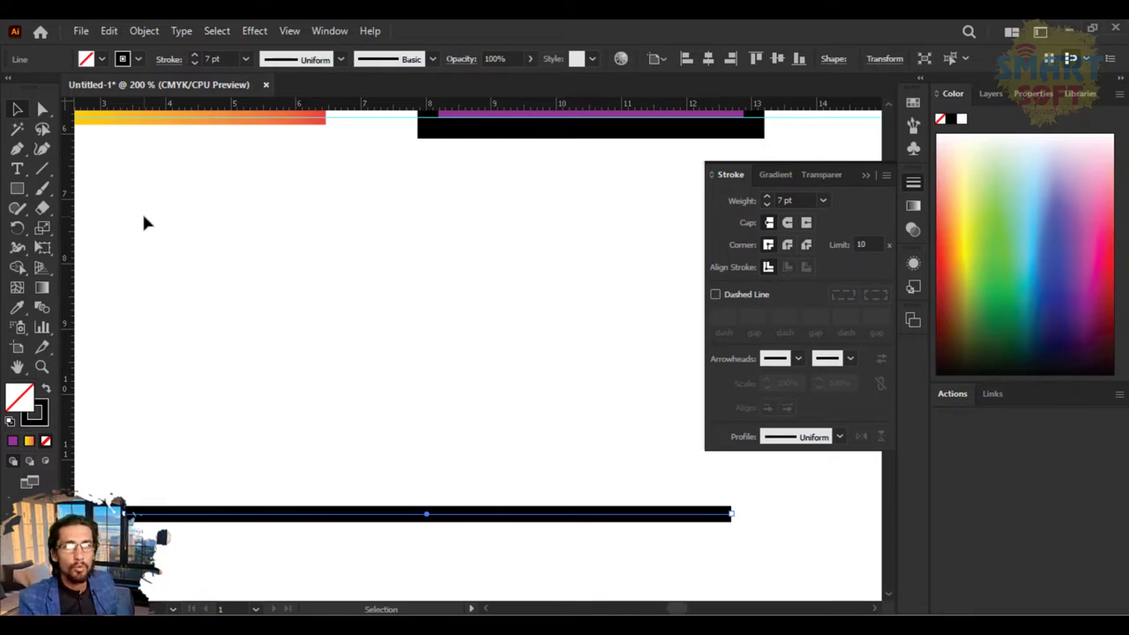
{"action": "left_click", "coordinate": [145, 222]}
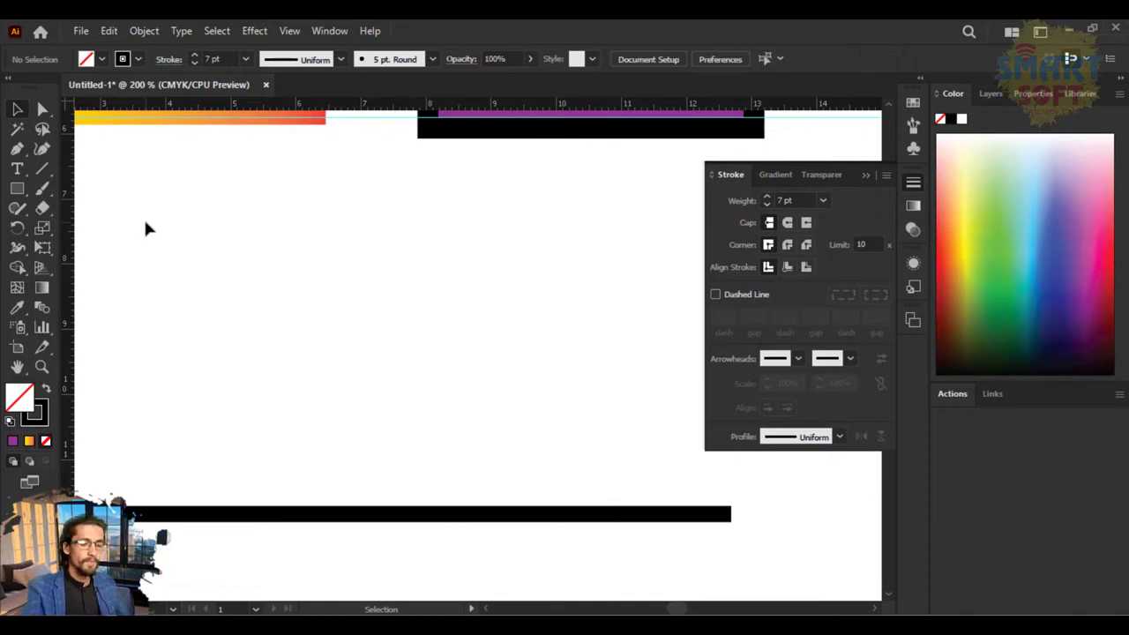
Fit the whole artboard in the window with Ctrl+0
{"action": "key", "text": "ctrl+0"}
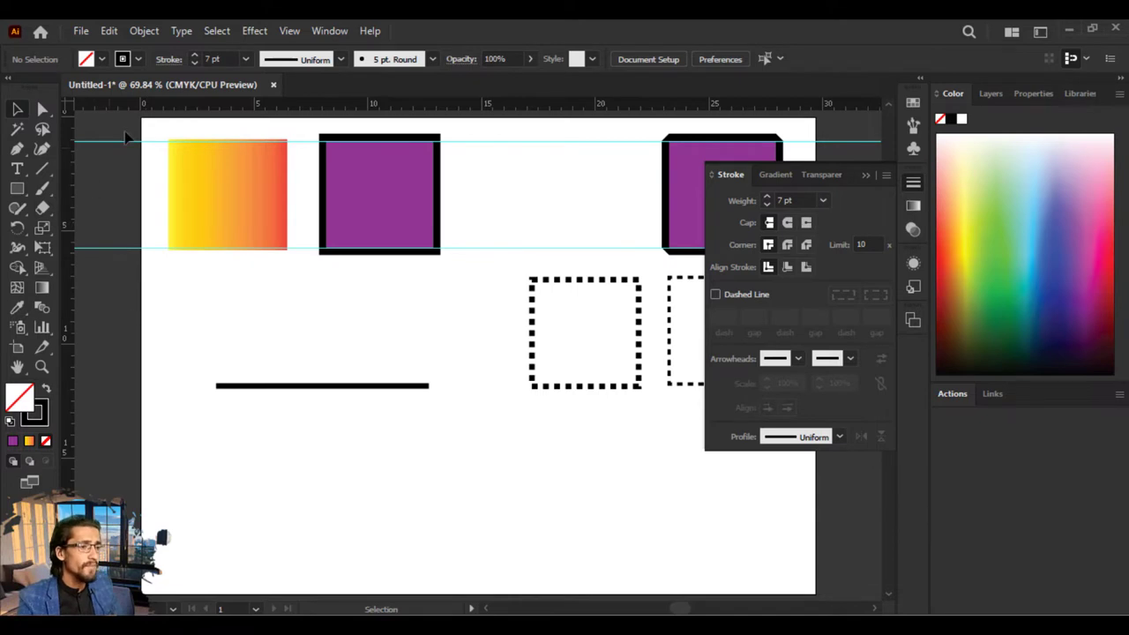
Load the Art History > Baroque swatch library from the Stroke swatches and move it off the dotted square
{"action": "left_click", "coordinate": [138, 59]}
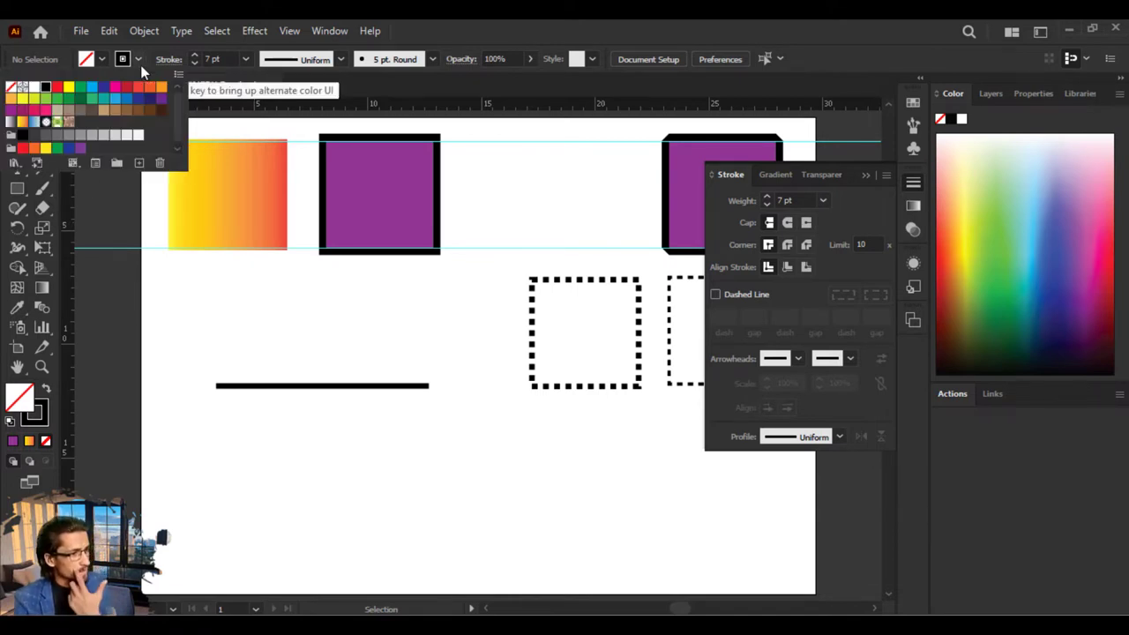
{"action": "left_click", "coordinate": [16, 162]}
{"action": "mouse_move", "coordinate": [82, 195]}
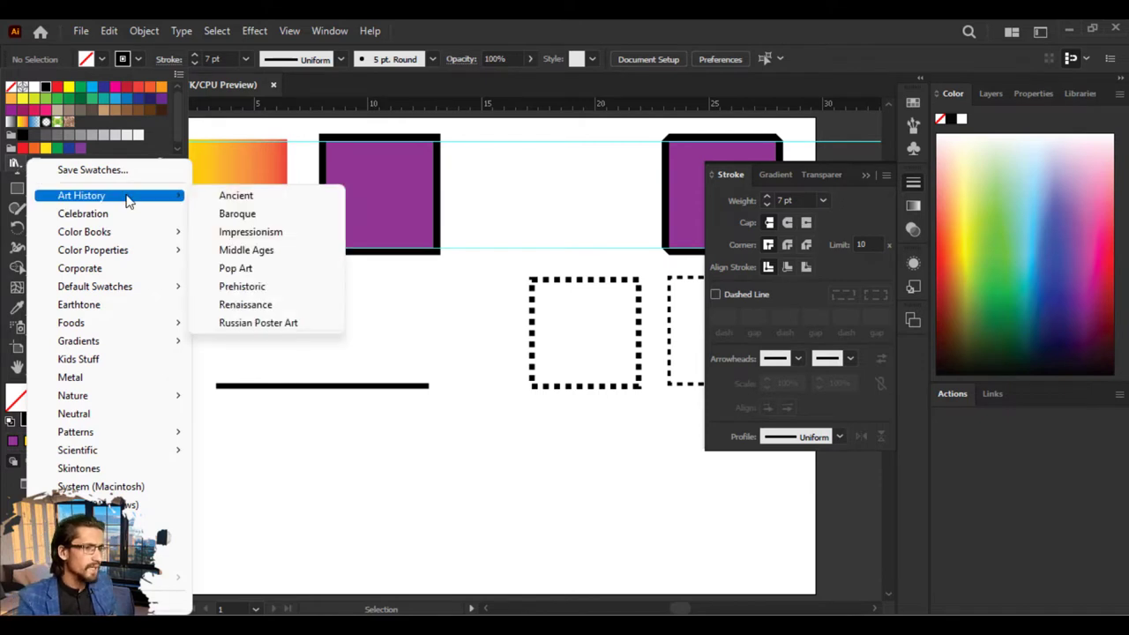
{"action": "left_click", "coordinate": [303, 214]}
{"action": "left_click_drag", "start_coordinate": [303, 213], "coordinate": [520, 299]}
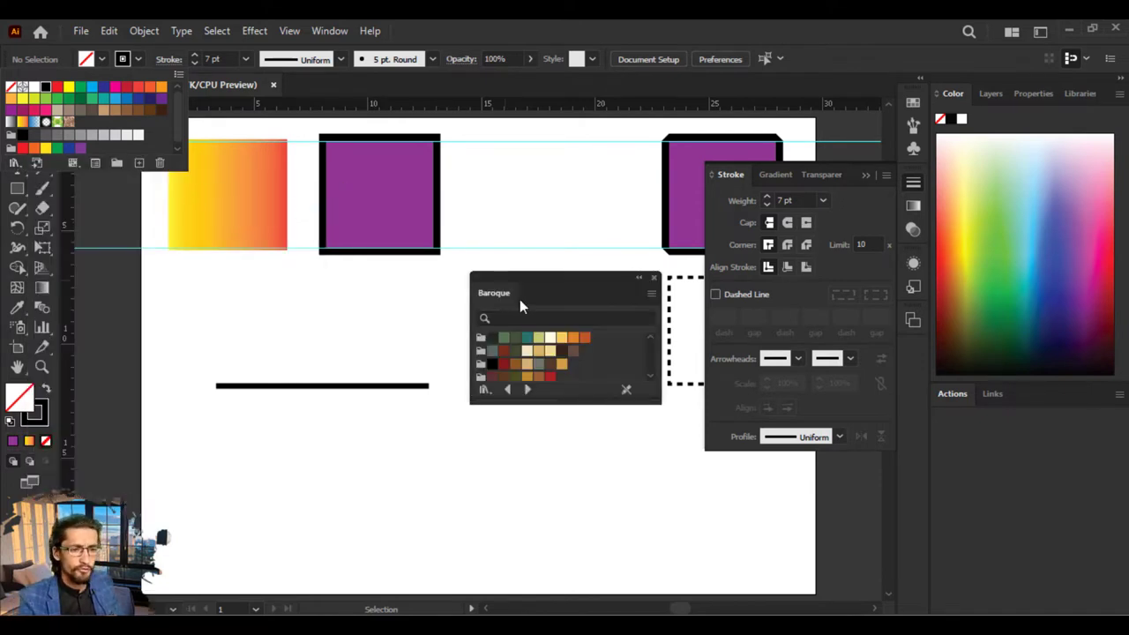
{"action": "left_click", "coordinate": [529, 286]}
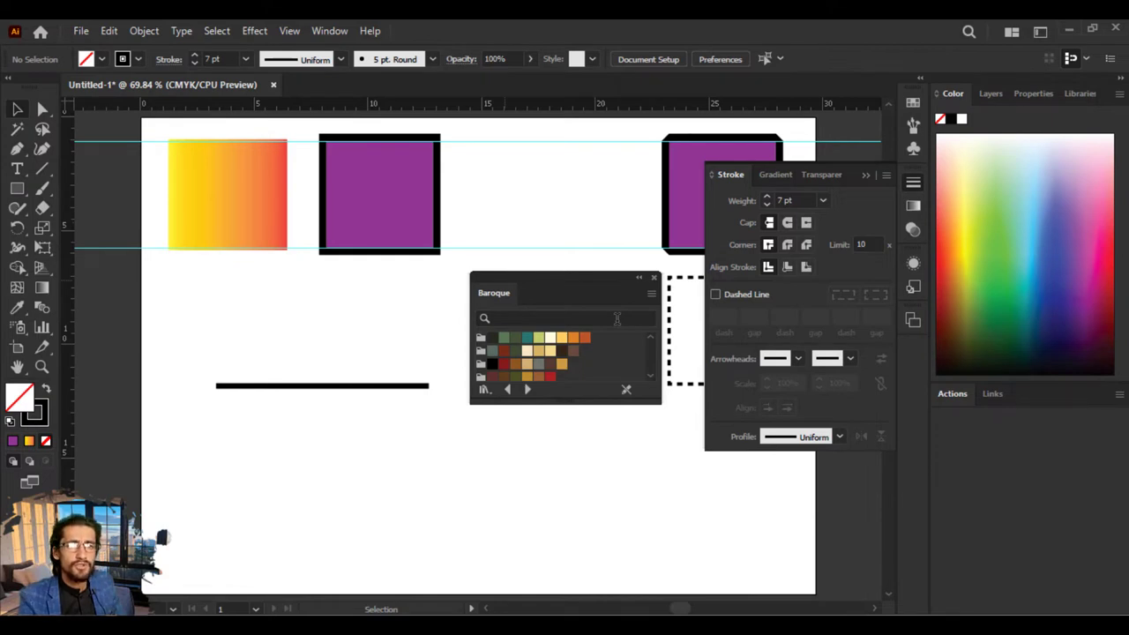
{"action": "right_click", "coordinate": [618, 318]}
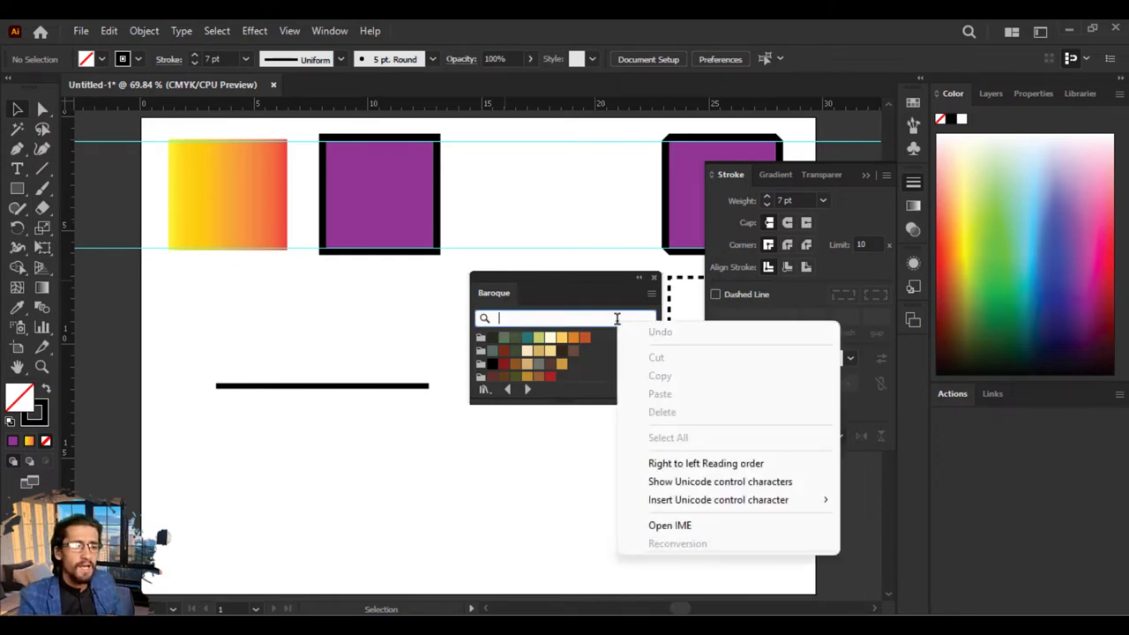
{"action": "left_click", "coordinate": [538, 280]}
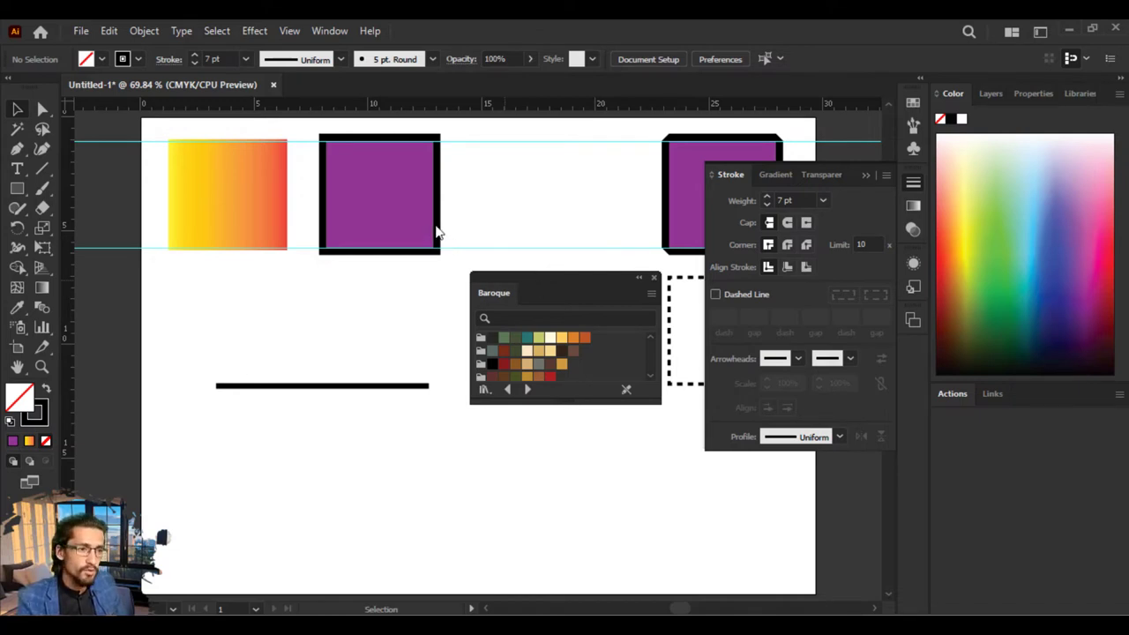
{"action": "left_click_drag", "start_coordinate": [539, 280], "coordinate": [431, 210]}
Close the Baroque swatch panel and deselect the purple square, leaving the canvas context menu dismissed
{"action": "left_click", "coordinate": [374, 166]}
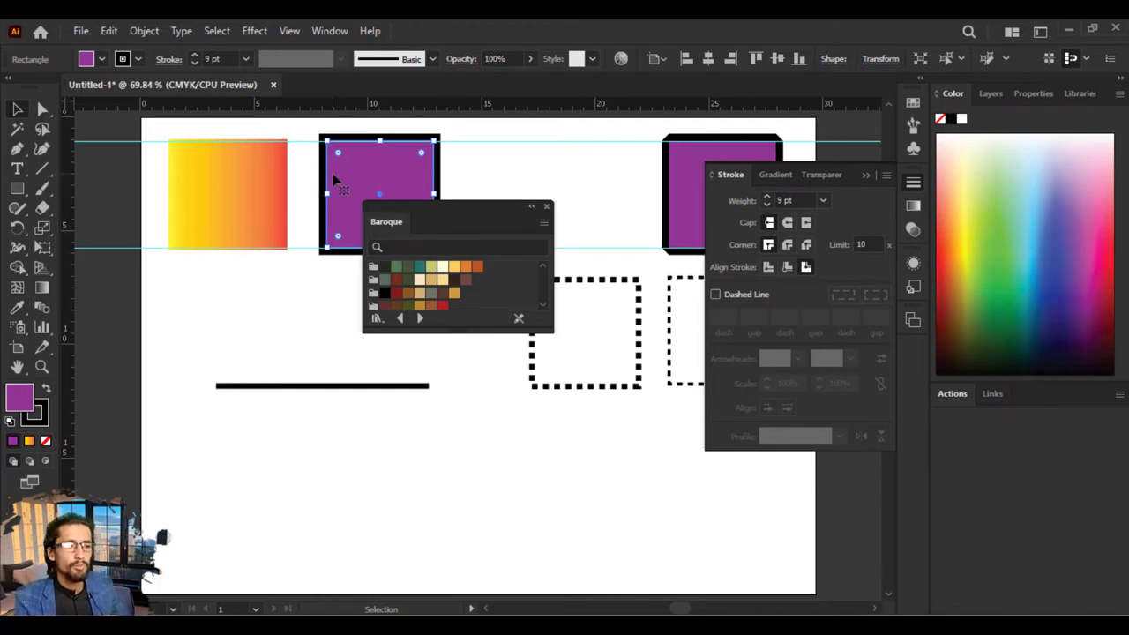
{"action": "left_click", "coordinate": [546, 209]}
{"action": "left_click", "coordinate": [529, 229]}
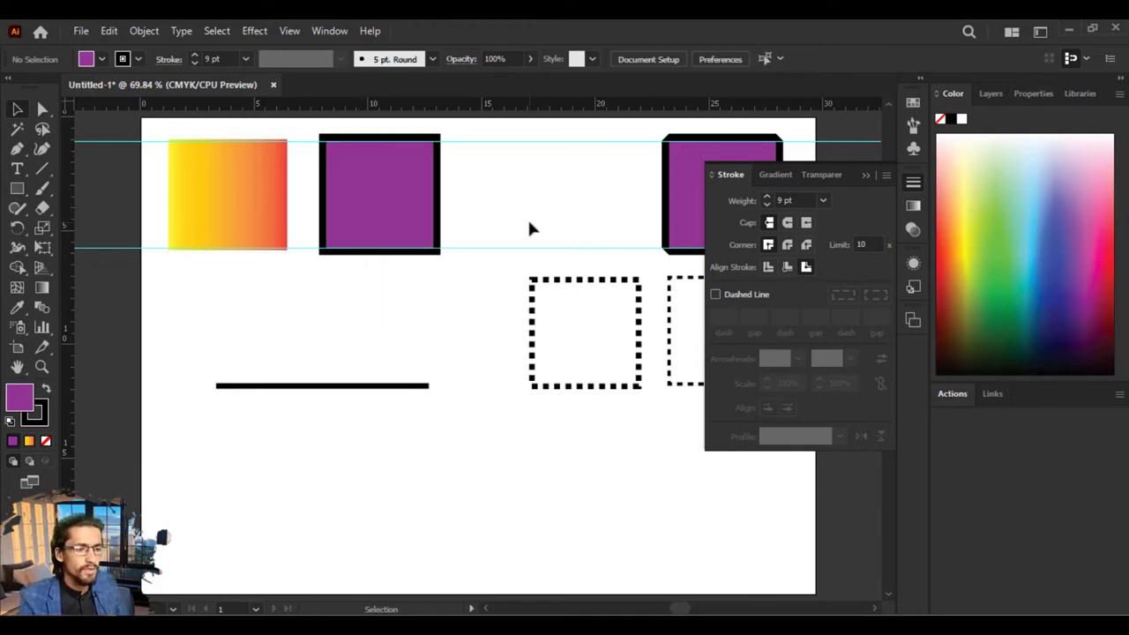
{"action": "right_click", "coordinate": [529, 229]}
{"action": "left_click", "coordinate": [412, 296]}
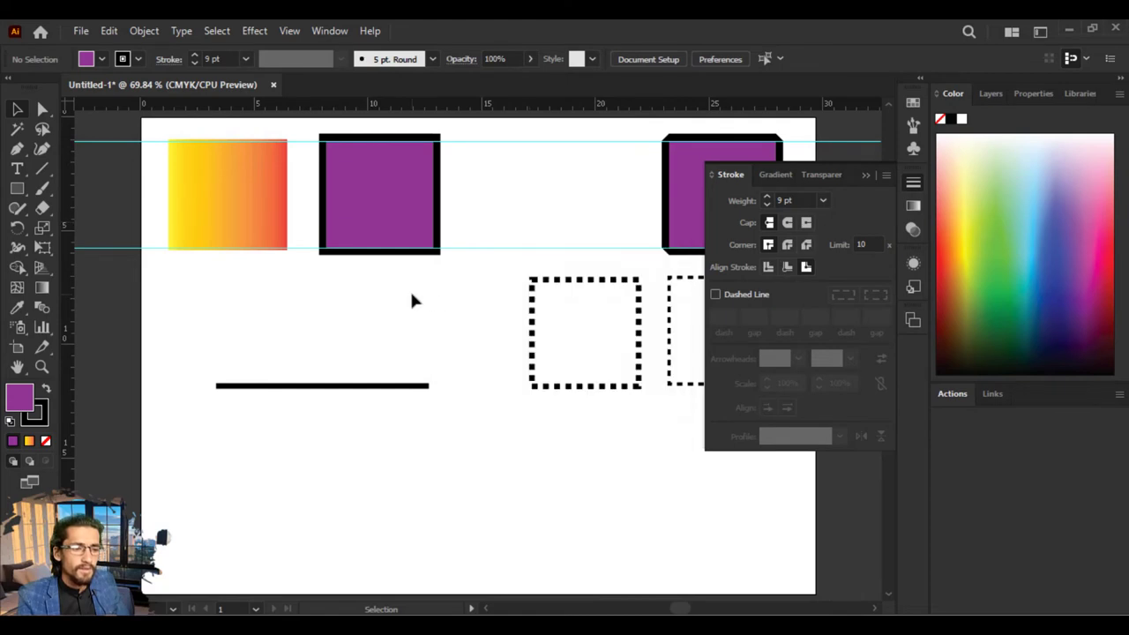